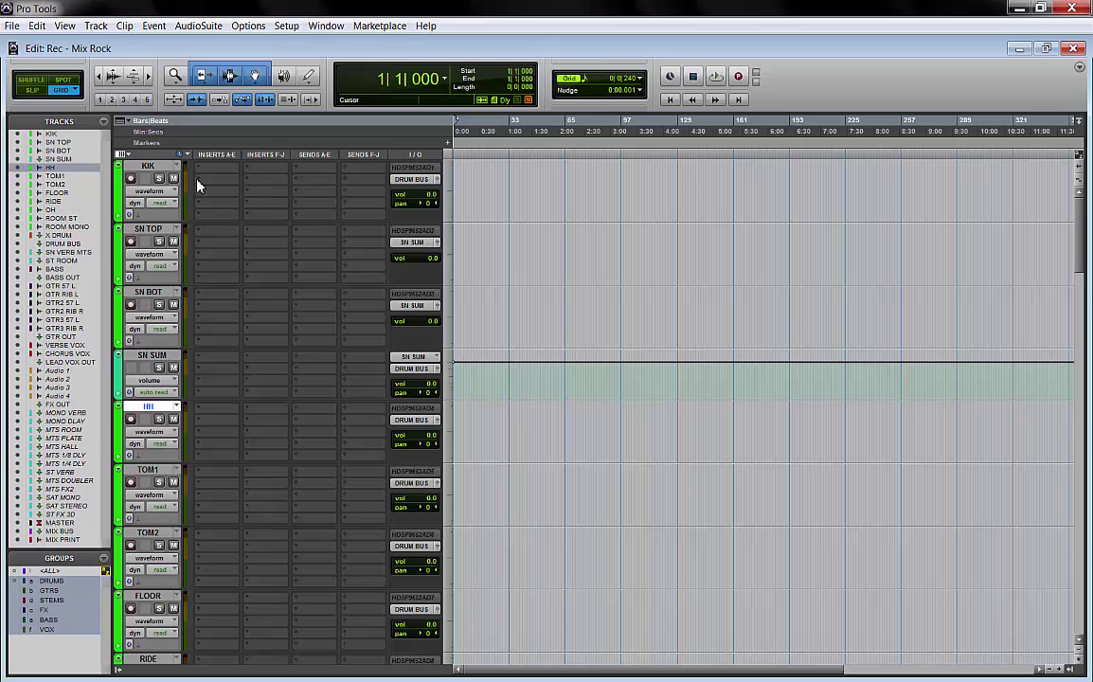
Select the KIK and HH drum tracks and glance at the DRUMS group's options.
{"action": "left_click", "coordinate": [149, 167]}
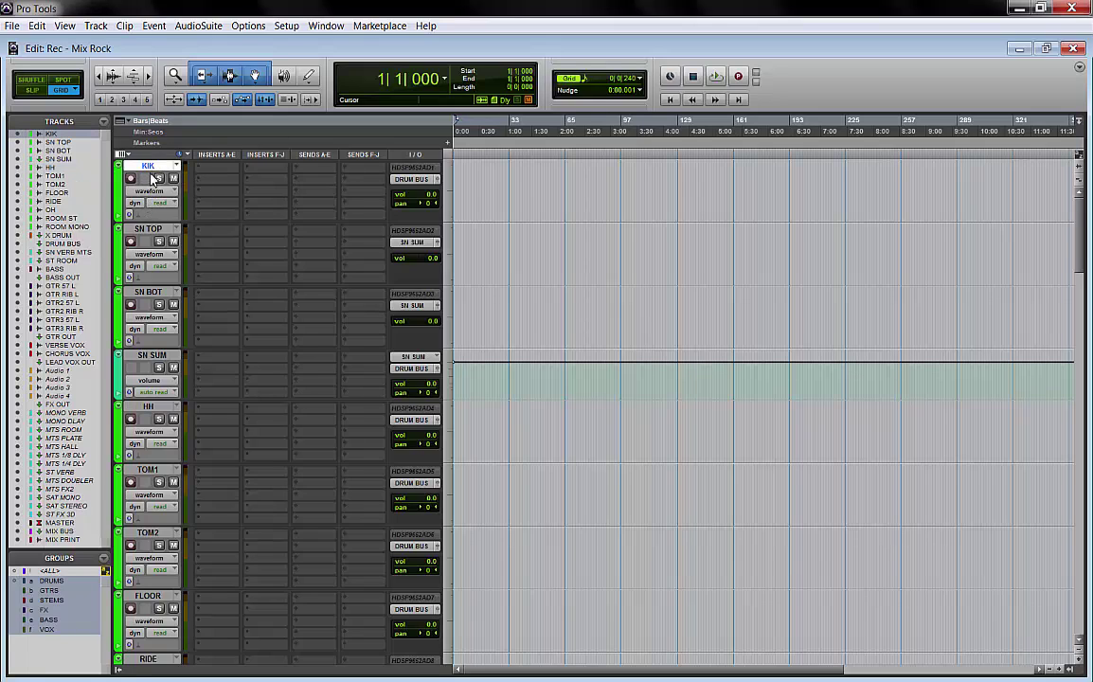
{"action": "scroll", "coordinate": [149, 227], "scroll_direction": "down", "scroll_amount": 4}
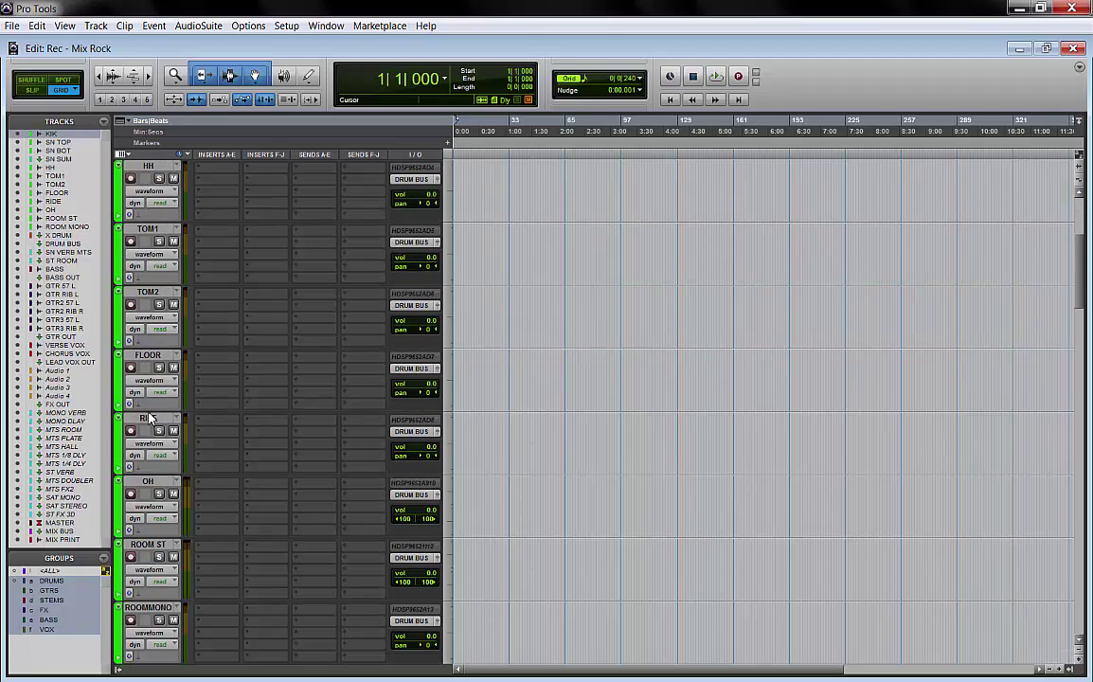
{"action": "scroll", "coordinate": [141, 402], "scroll_direction": "up", "scroll_amount": 4}
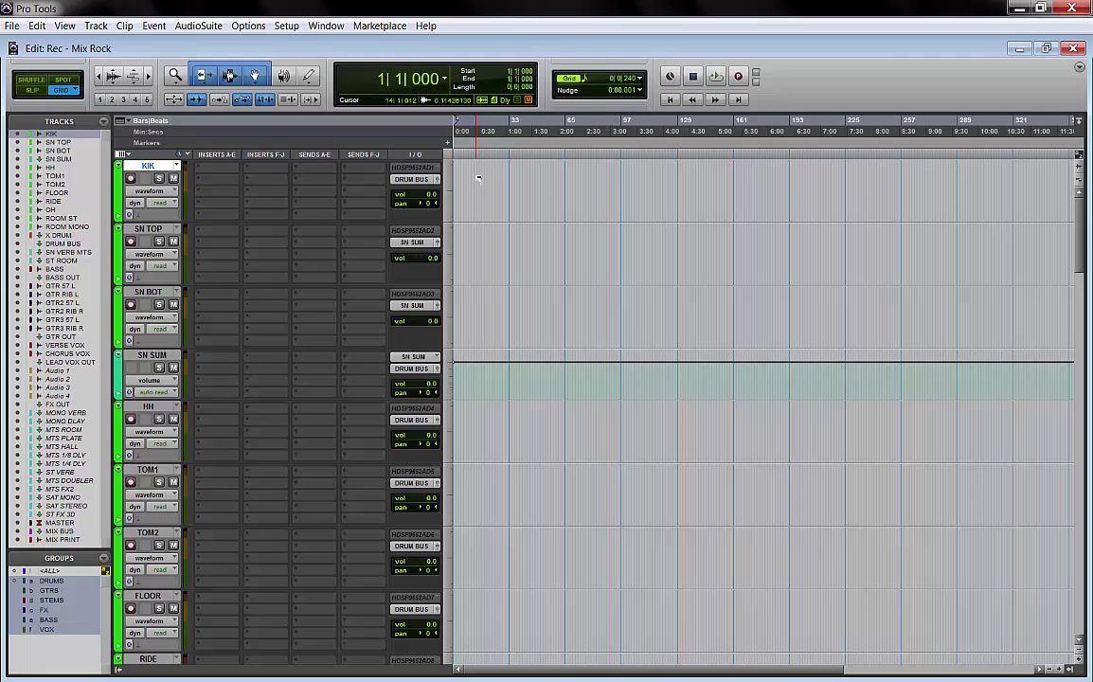
{"action": "left_click", "coordinate": [152, 407]}
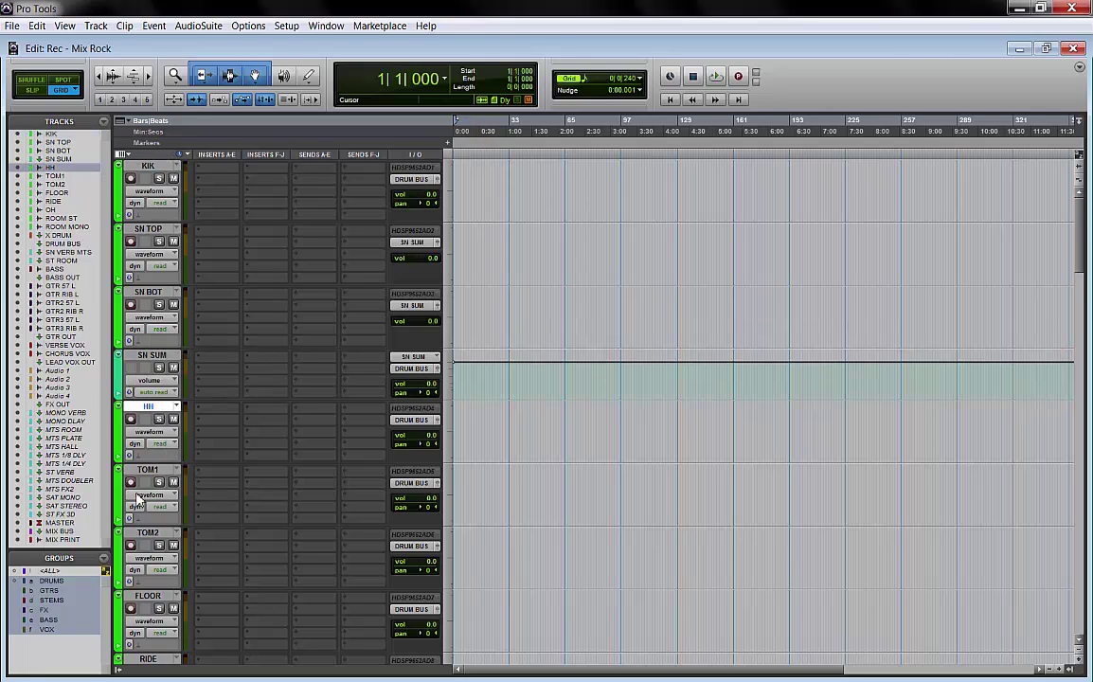
{"action": "right_click", "coordinate": [51, 582]}
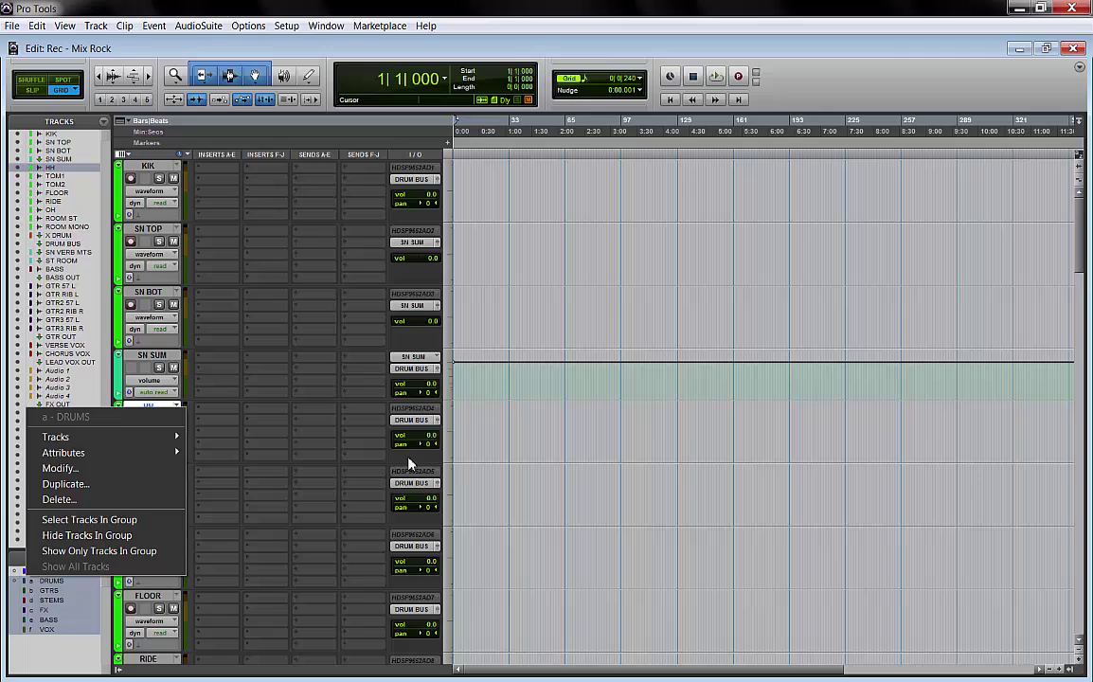
{"action": "key", "text": "Escape"}
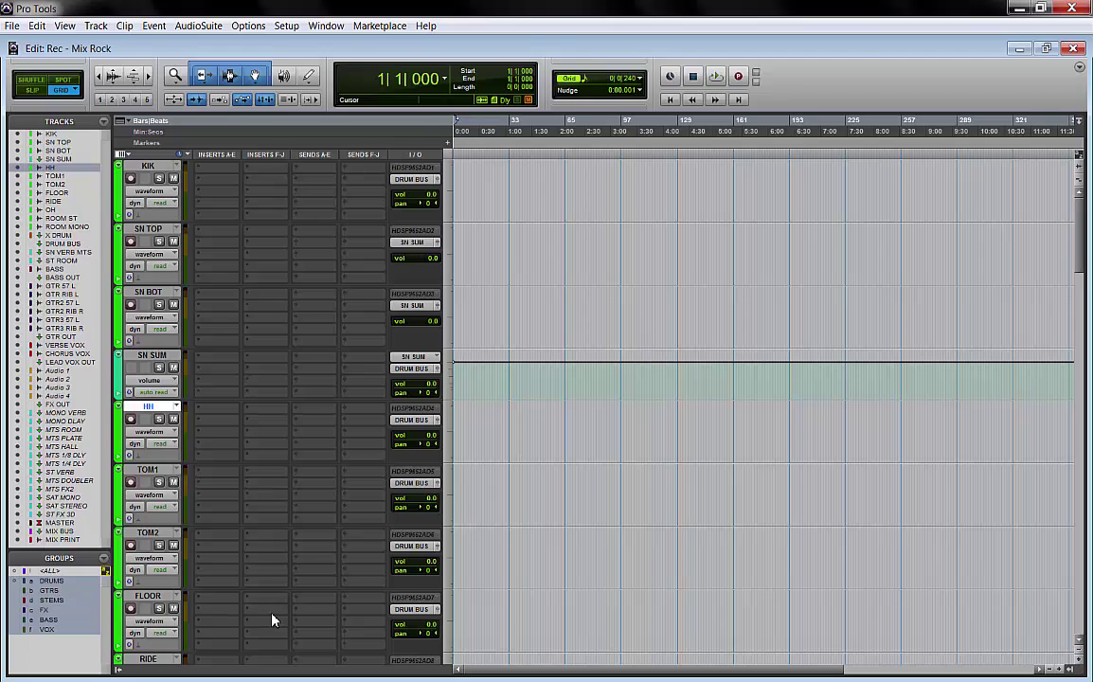
In the Mix window, show only the DRUMS group's tracks.
{"action": "key", "text": "ctrl+equal"}
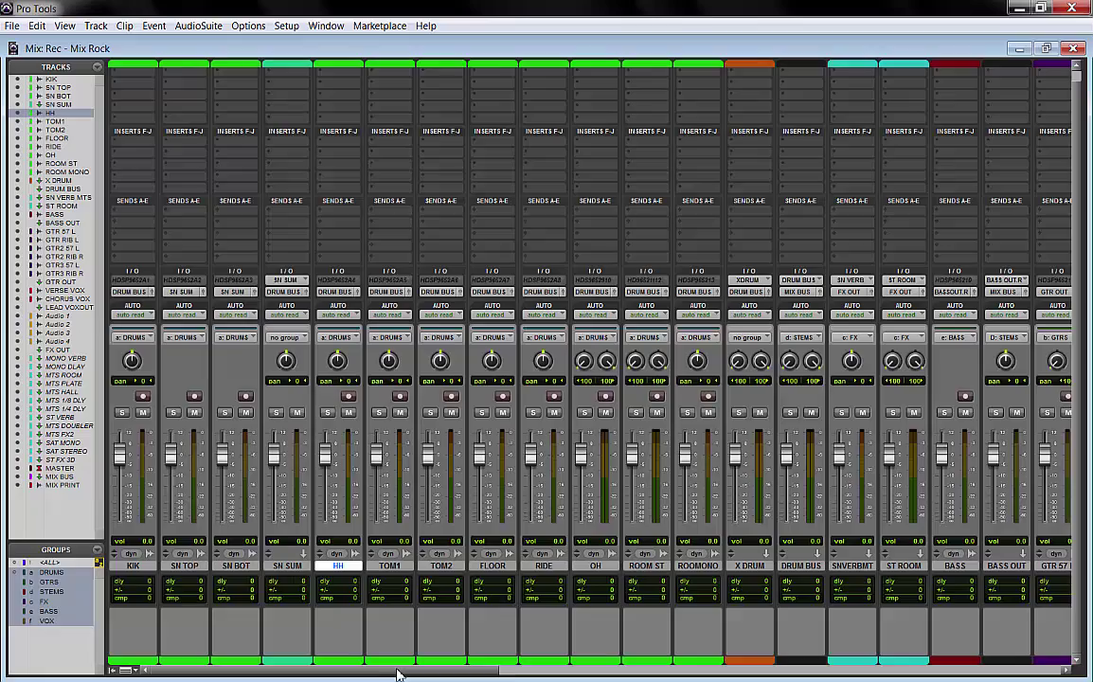
{"action": "left_click_drag", "start_coordinate": [400, 669], "coordinate": [356, 667]}
{"action": "right_click", "coordinate": [72, 574]}
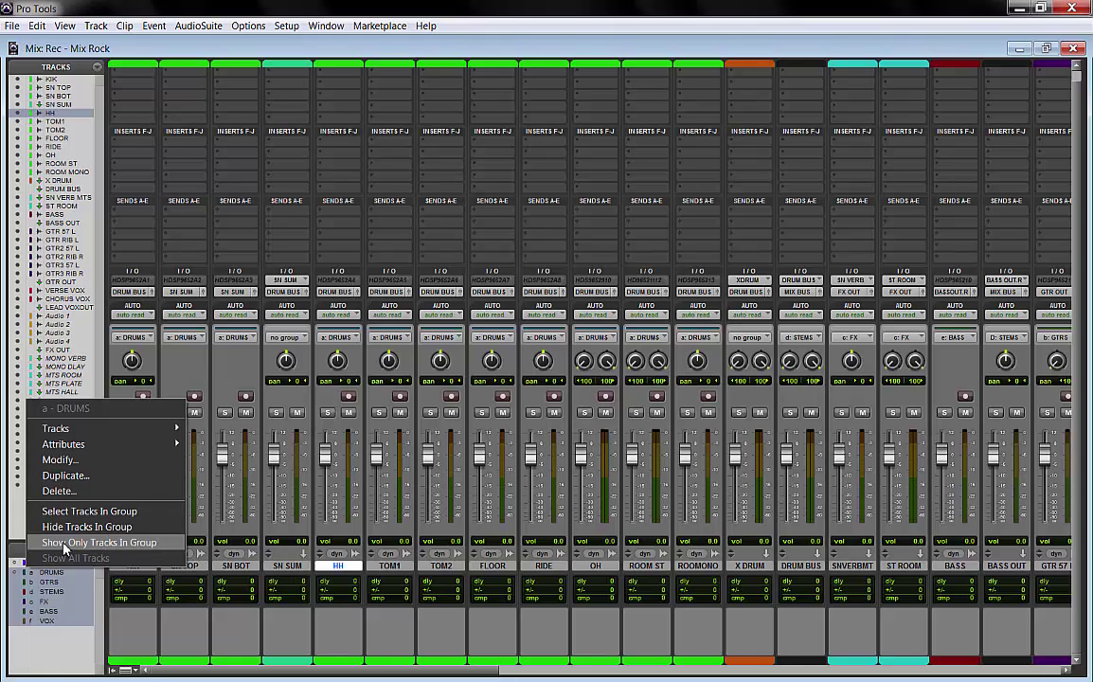
{"action": "left_click", "coordinate": [100, 543]}
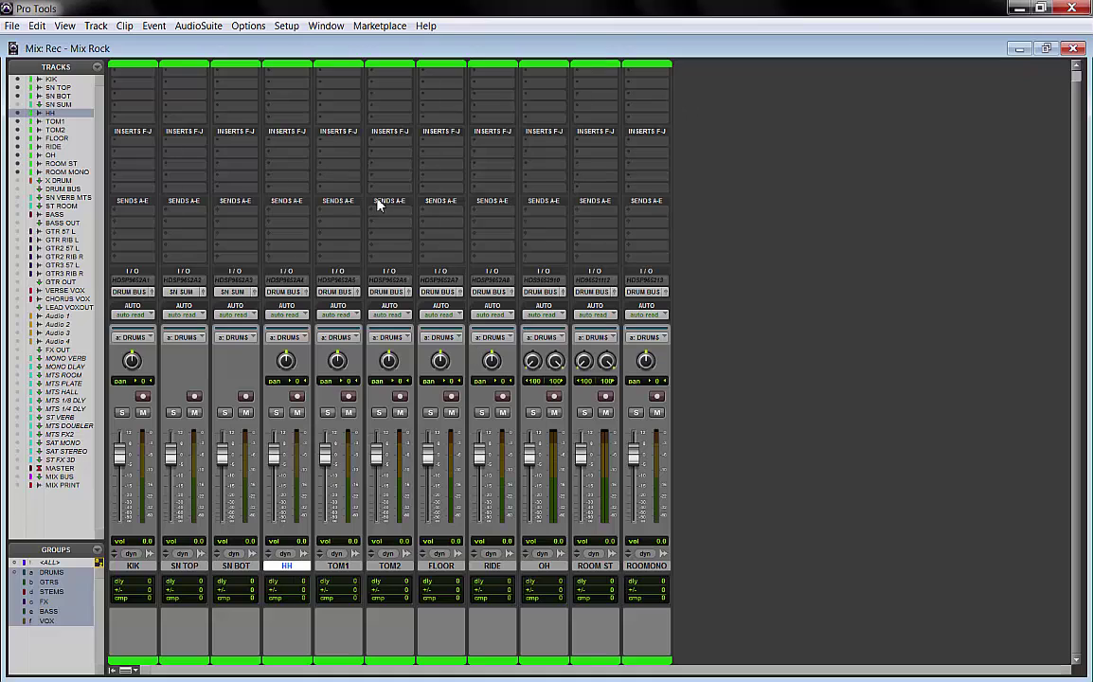
Show all tracks again and return to the Edit window.
{"action": "right_click", "coordinate": [48, 573]}
{"action": "left_click", "coordinate": [79, 559]}
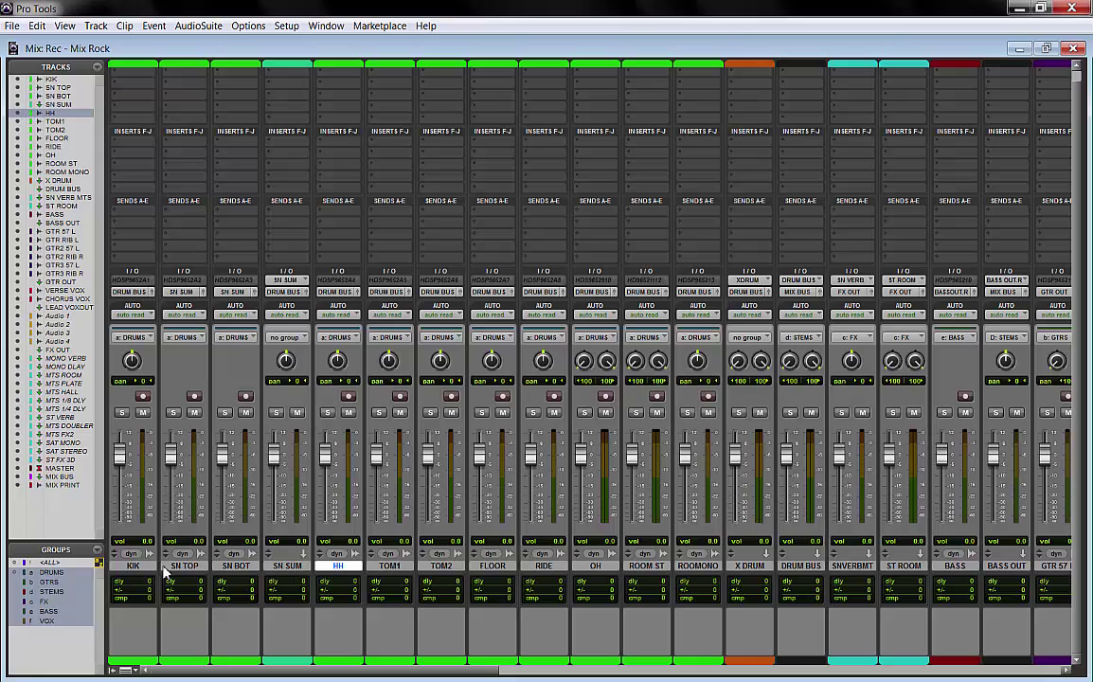
{"action": "key", "text": "ctrl+equal"}
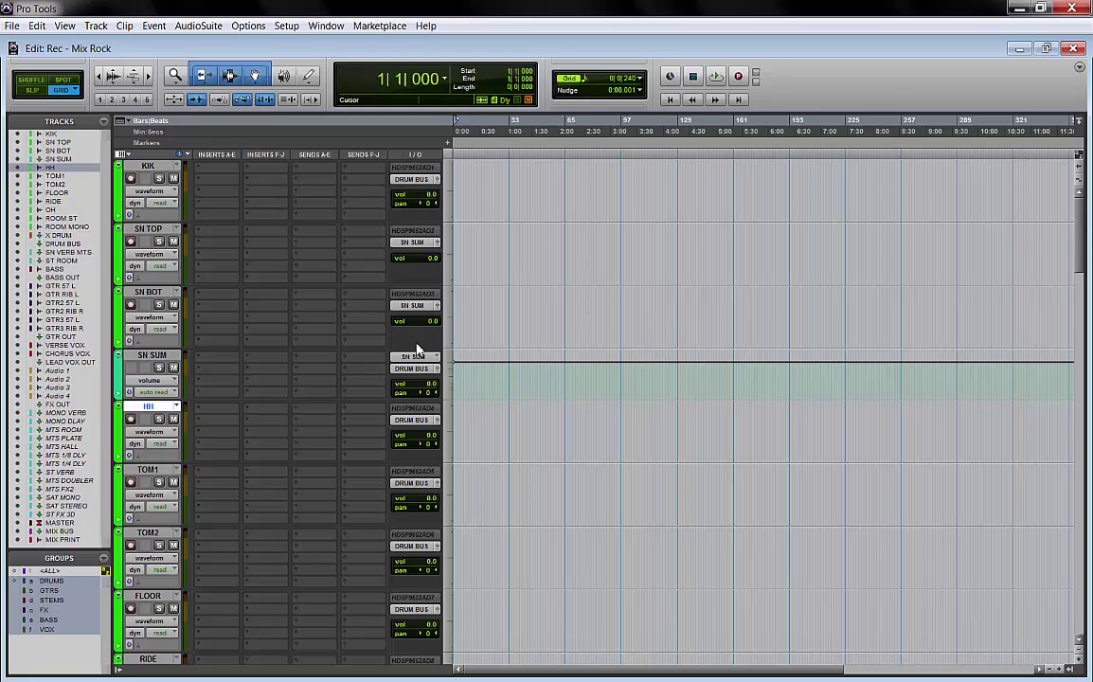
{"action": "scroll", "coordinate": [360, 394], "scroll_direction": "down", "scroll_amount": 1}
{"action": "scroll", "coordinate": [359, 394], "scroll_direction": "down", "scroll_amount": 6}
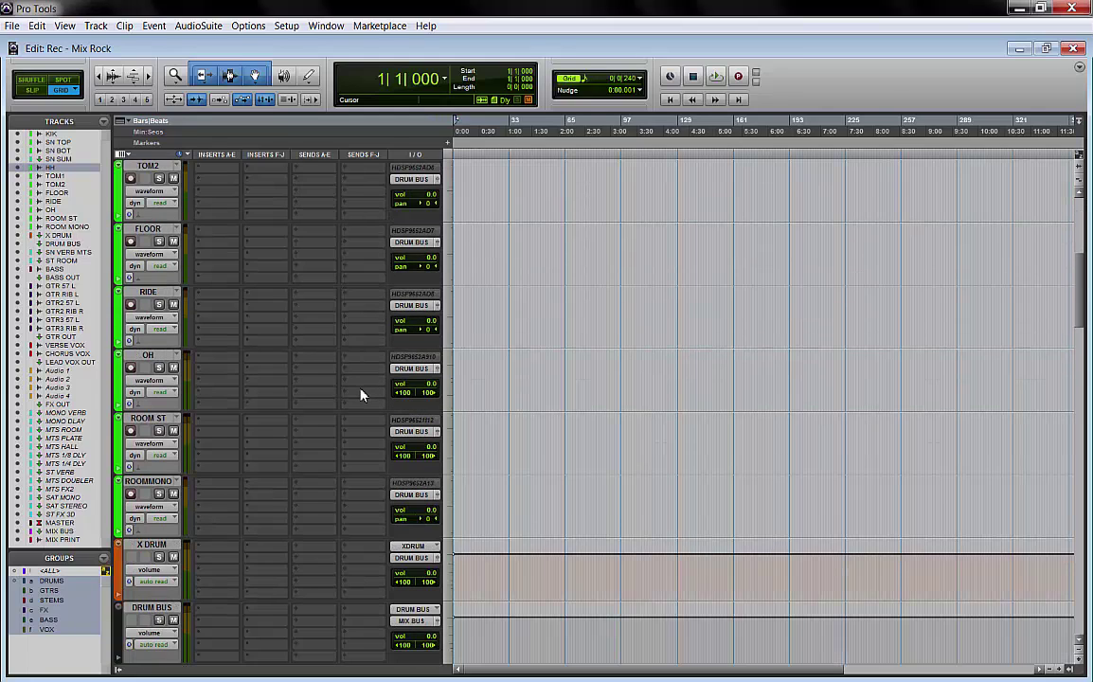
{"action": "left_click", "coordinate": [137, 546]}
{"action": "scroll", "coordinate": [127, 497], "scroll_direction": "down", "scroll_amount": 1}
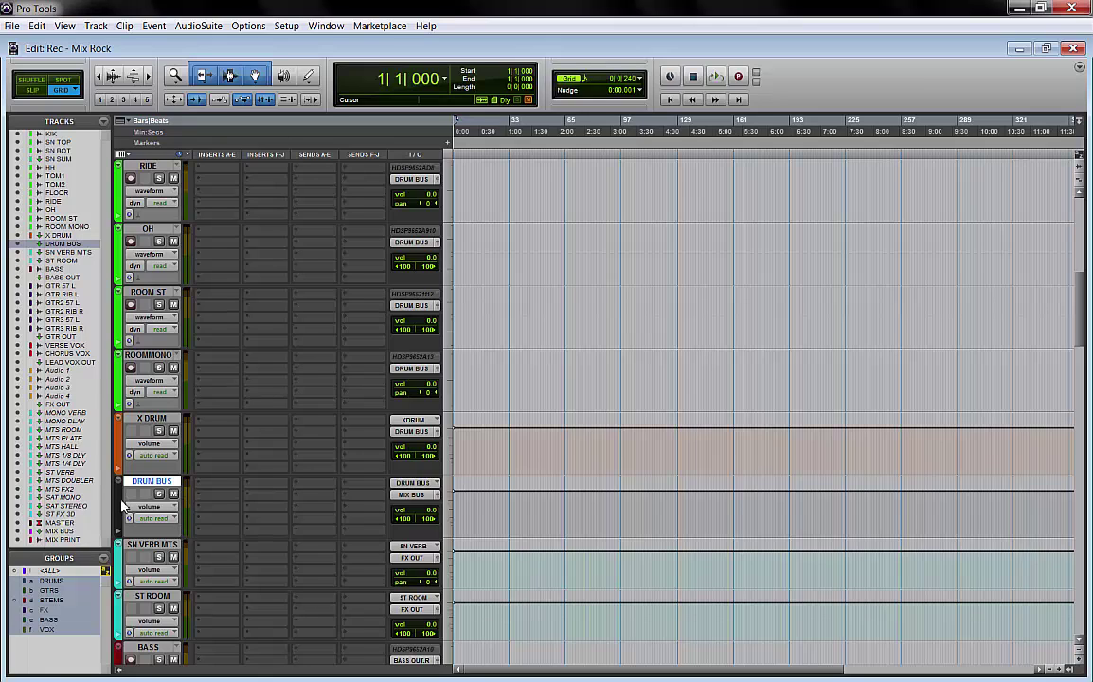
{"action": "double_click", "coordinate": [115, 457]}
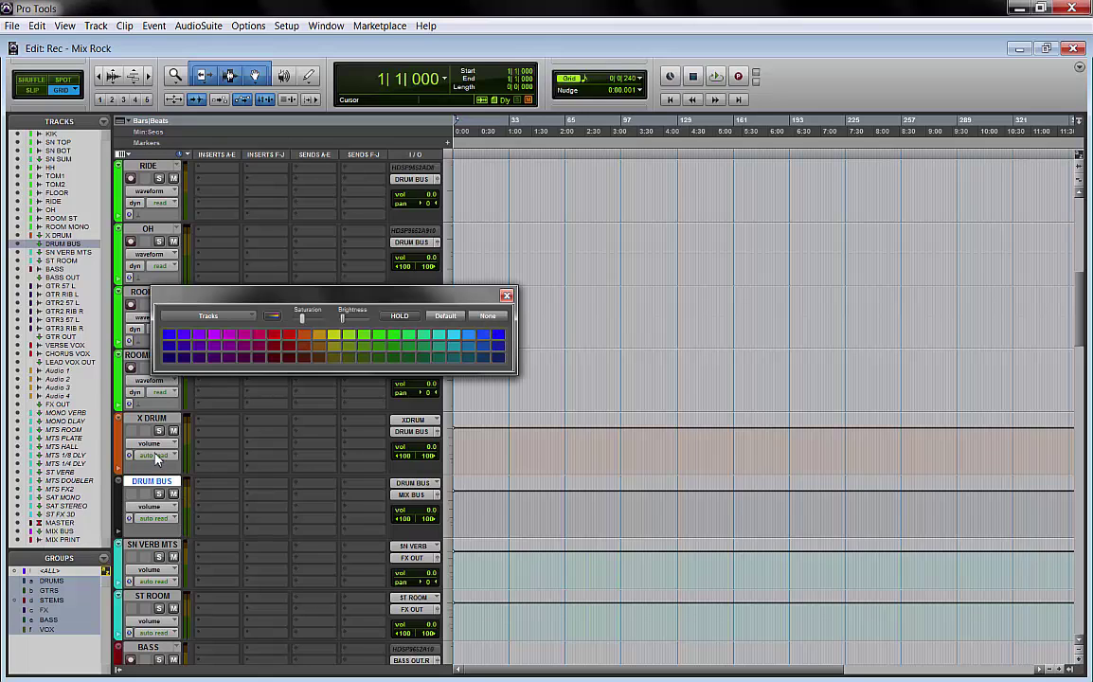
{"action": "left_click", "coordinate": [506, 295]}
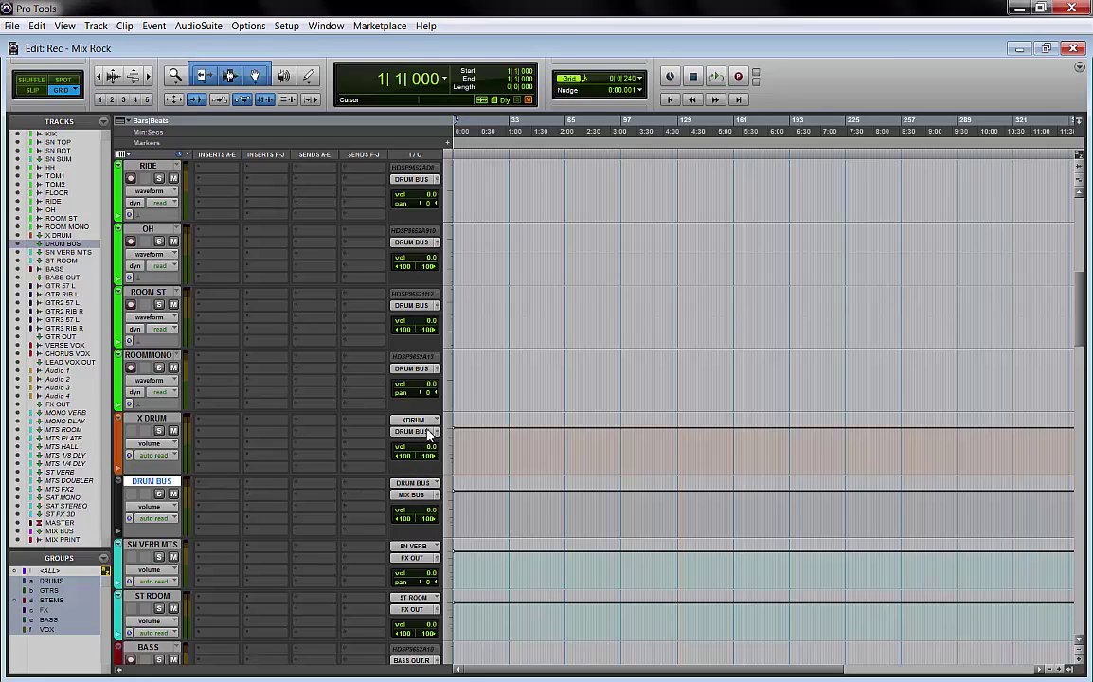
{"action": "scroll", "coordinate": [420, 389], "scroll_direction": "up", "scroll_amount": 8}
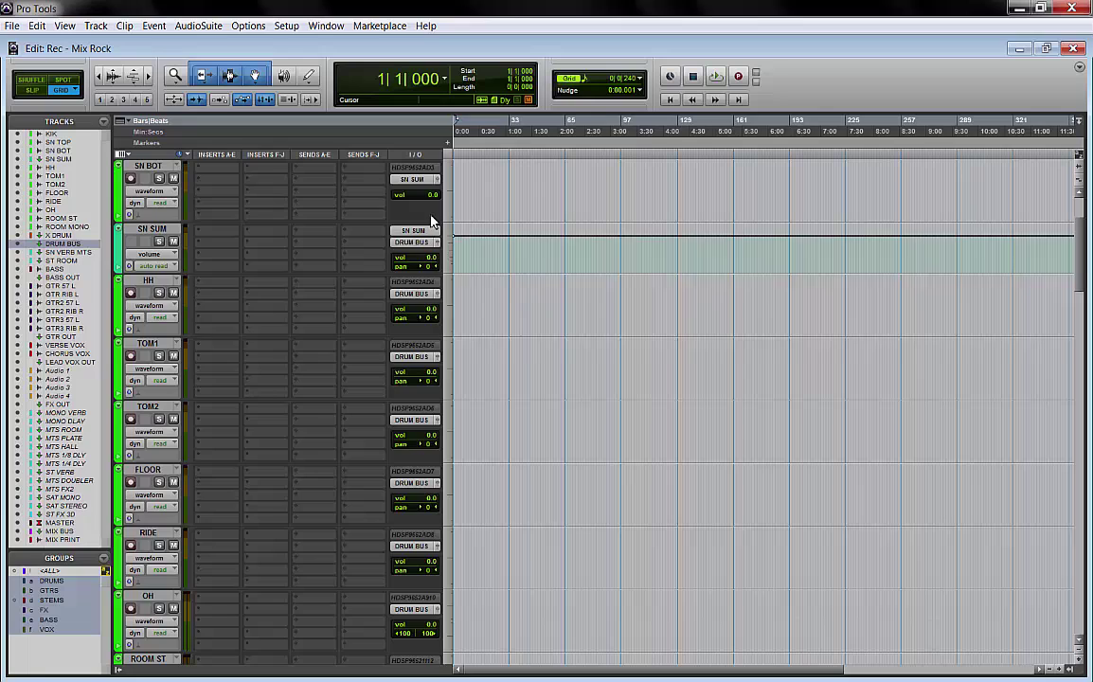
{"action": "scroll", "coordinate": [431, 221], "scroll_direction": "up", "scroll_amount": 3}
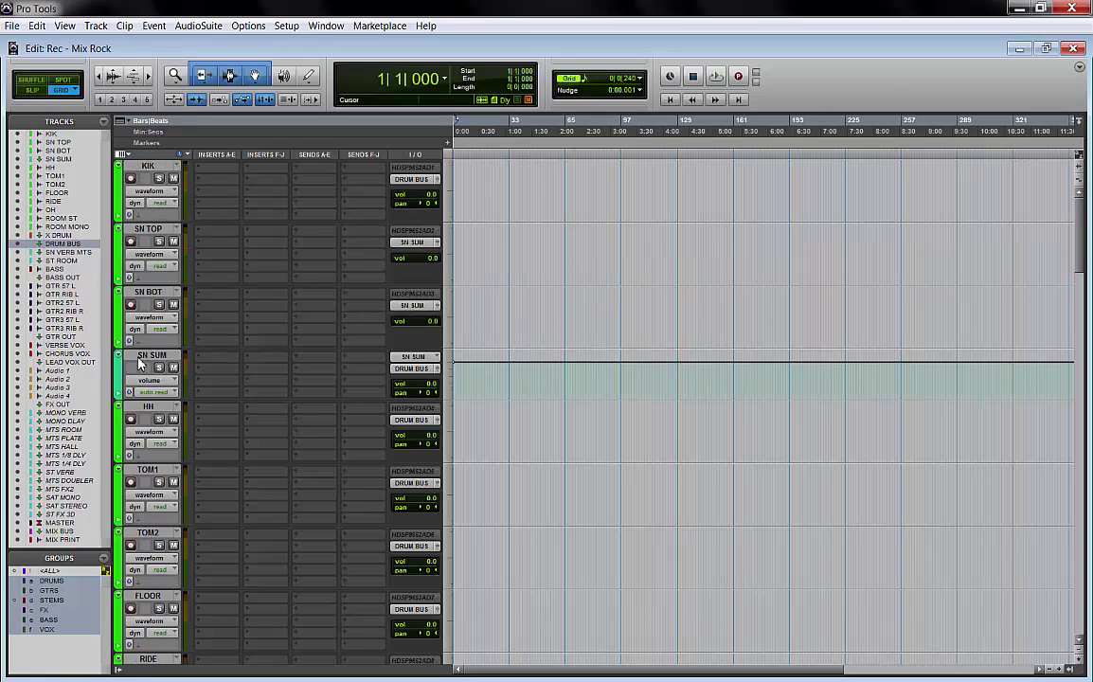
{"action": "scroll", "coordinate": [365, 285], "scroll_direction": "down", "scroll_amount": 9}
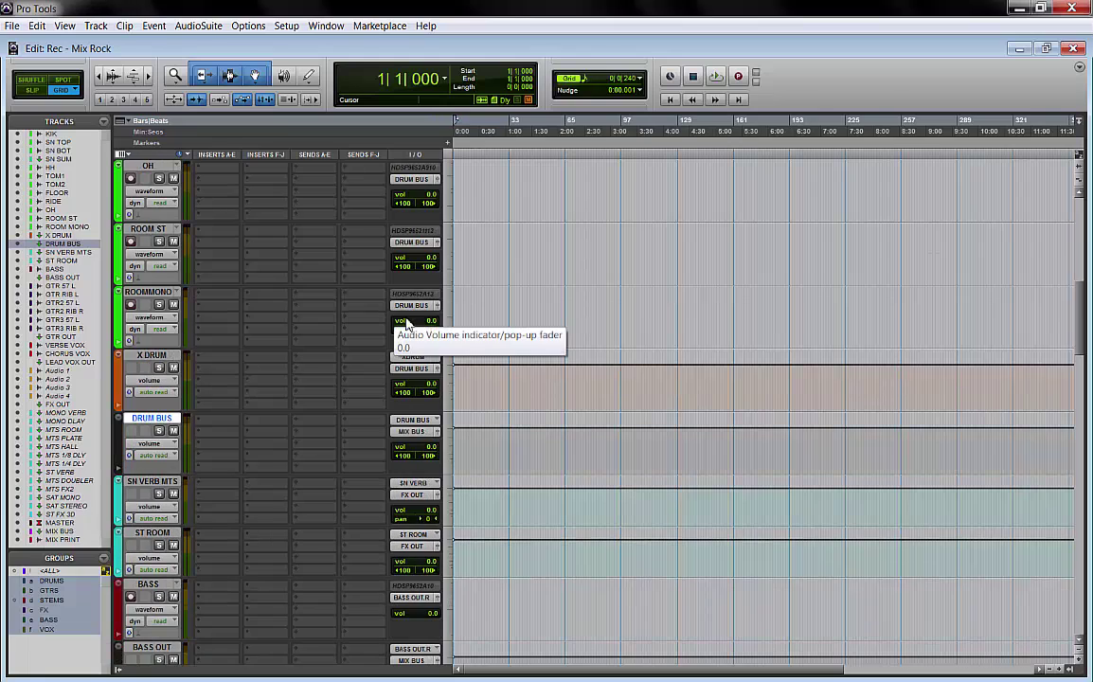
{"action": "left_click", "coordinate": [155, 356]}
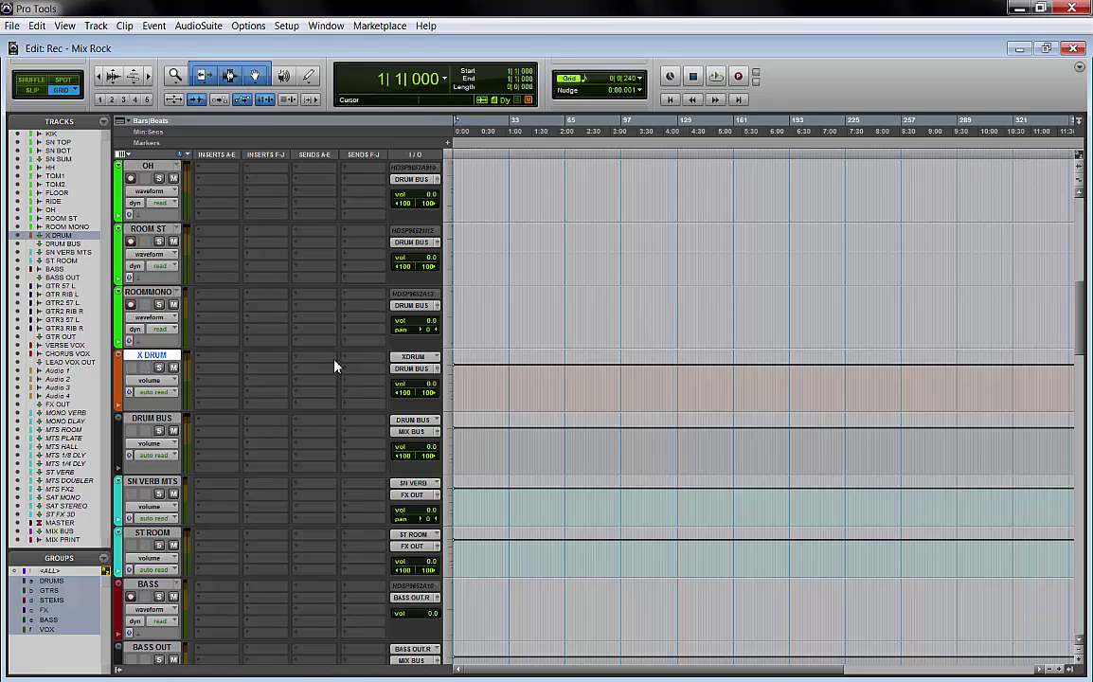
{"action": "left_click", "coordinate": [407, 357]}
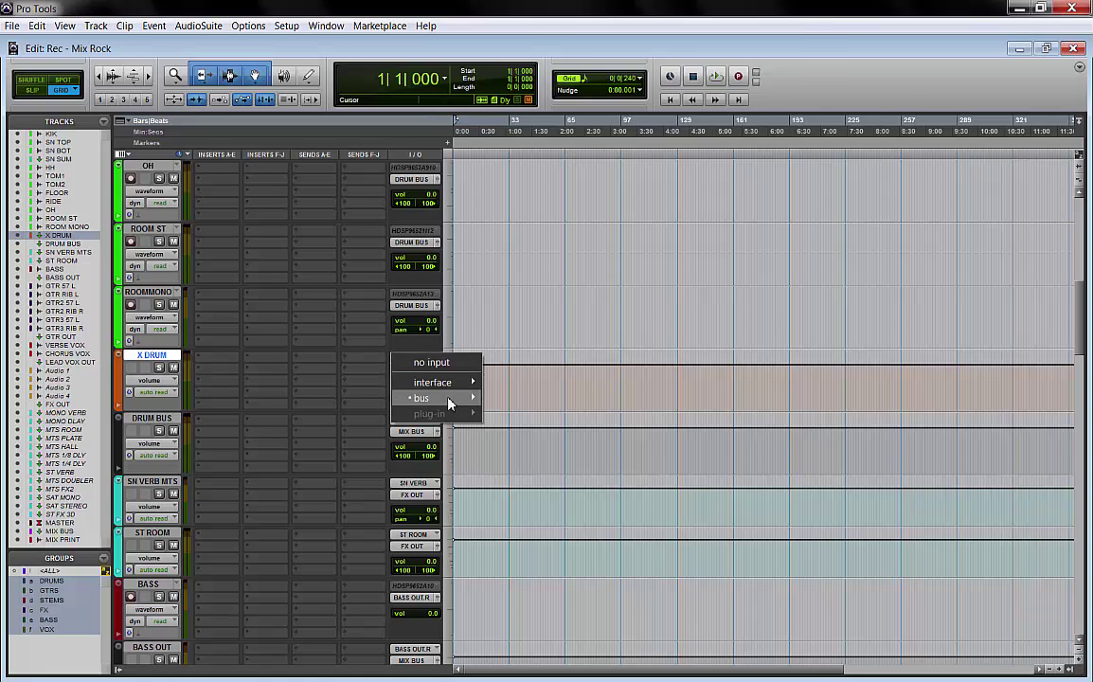
{"action": "mouse_move", "coordinate": [451, 403]}
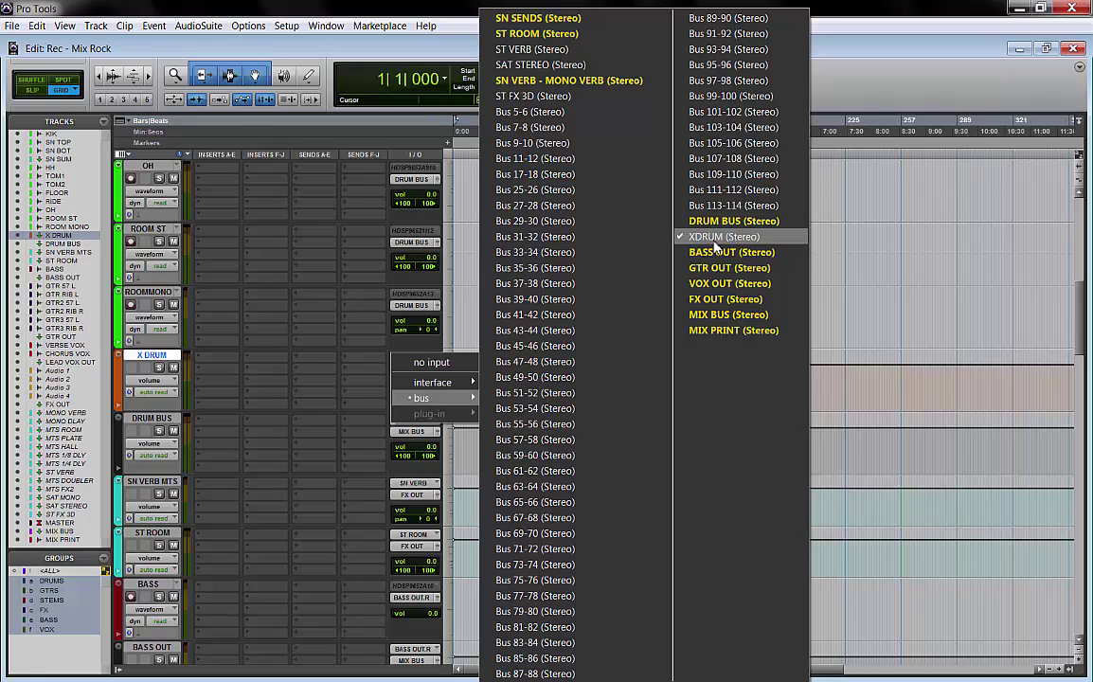
{"action": "left_click", "coordinate": [860, 117]}
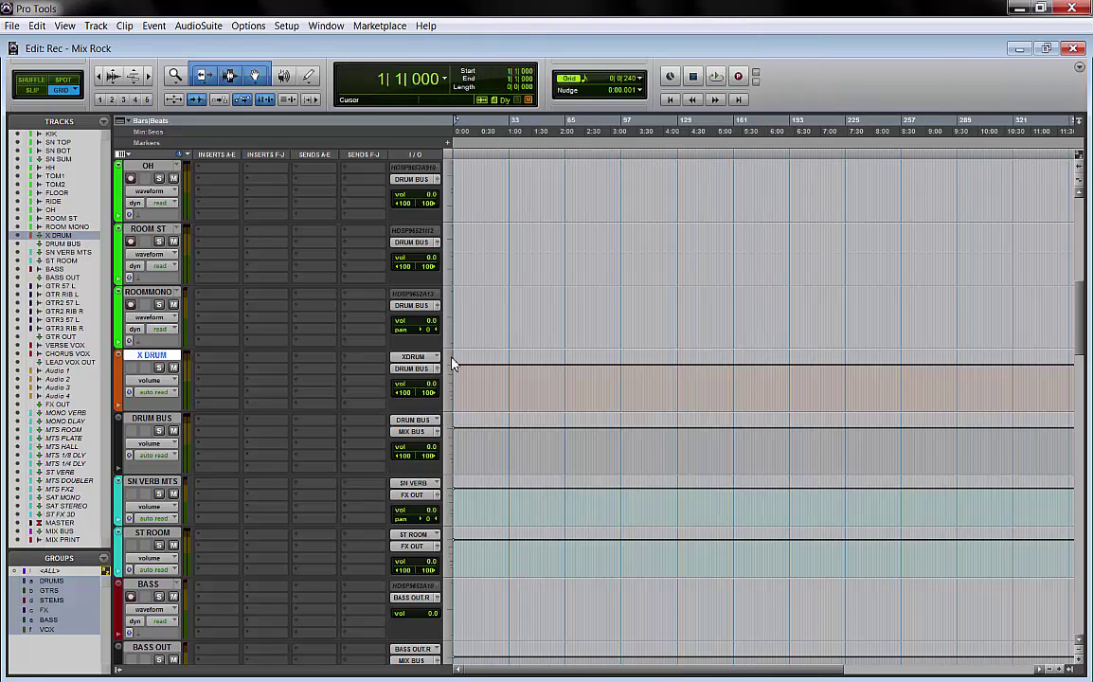
{"action": "left_click", "coordinate": [416, 378]}
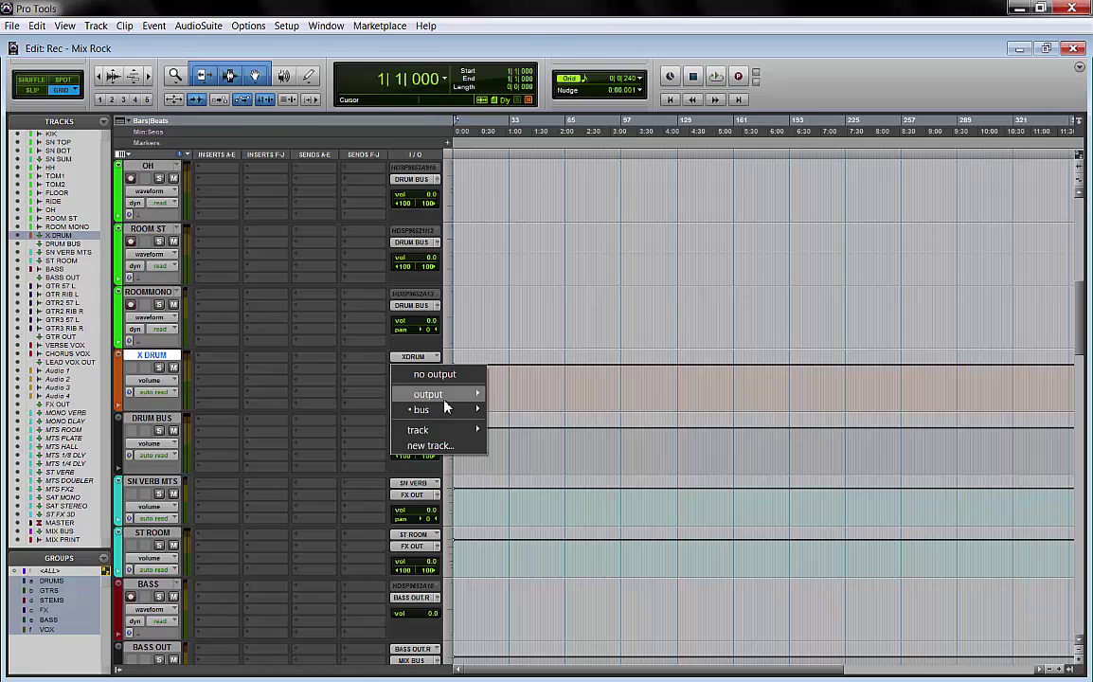
{"action": "mouse_move", "coordinate": [421, 413]}
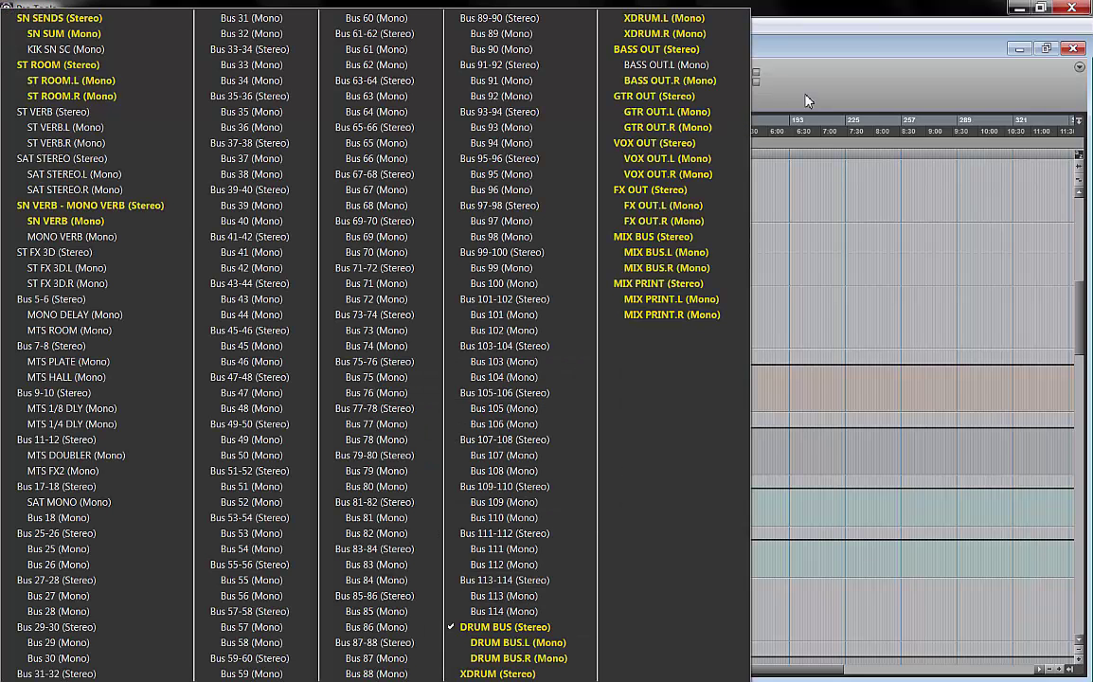
{"action": "left_click", "coordinate": [504, 627]}
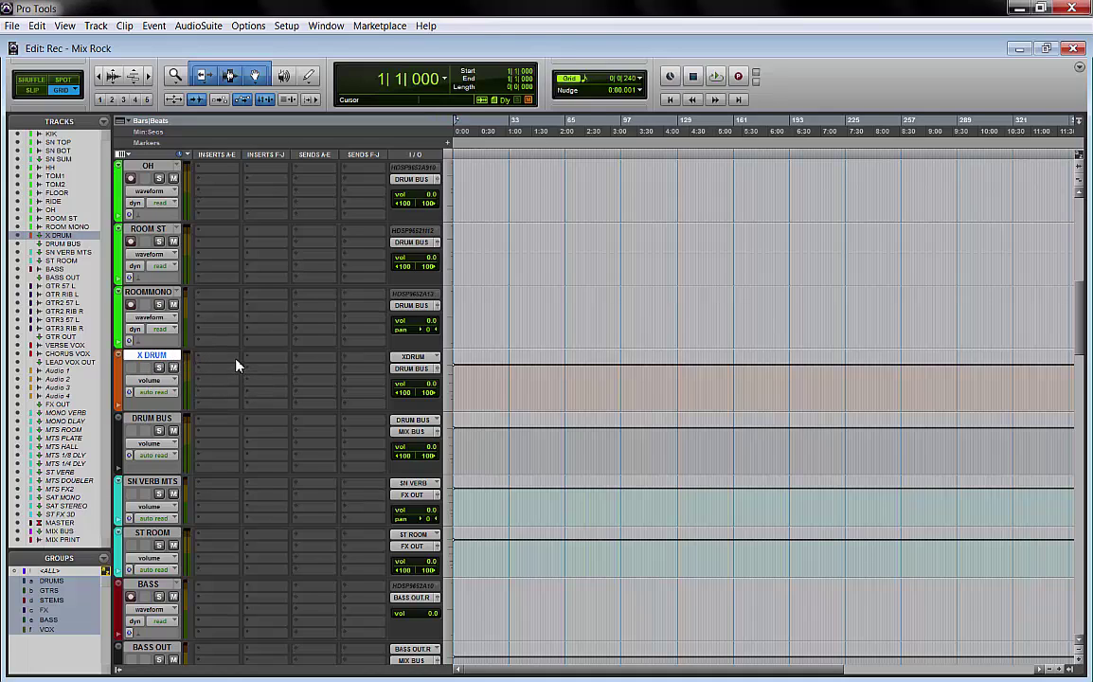
{"action": "scroll", "coordinate": [237, 364], "scroll_direction": "up", "scroll_amount": 9}
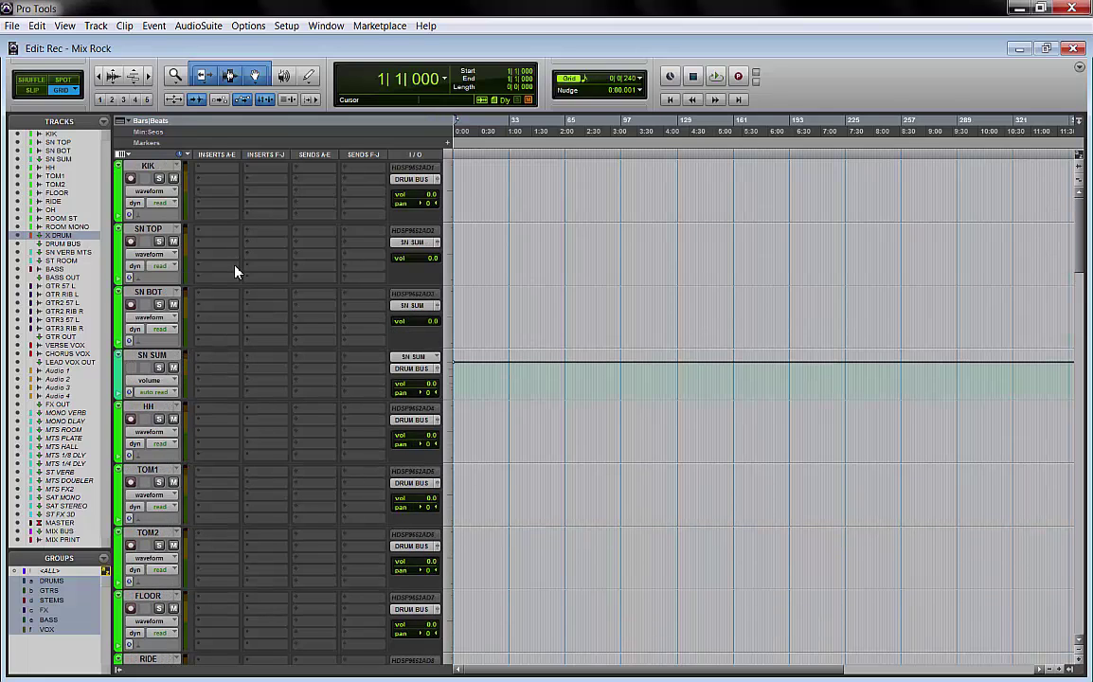
{"action": "scroll", "coordinate": [236, 276], "scroll_direction": "down", "scroll_amount": 1}
{"action": "scroll", "coordinate": [237, 263], "scroll_direction": "down", "scroll_amount": 6}
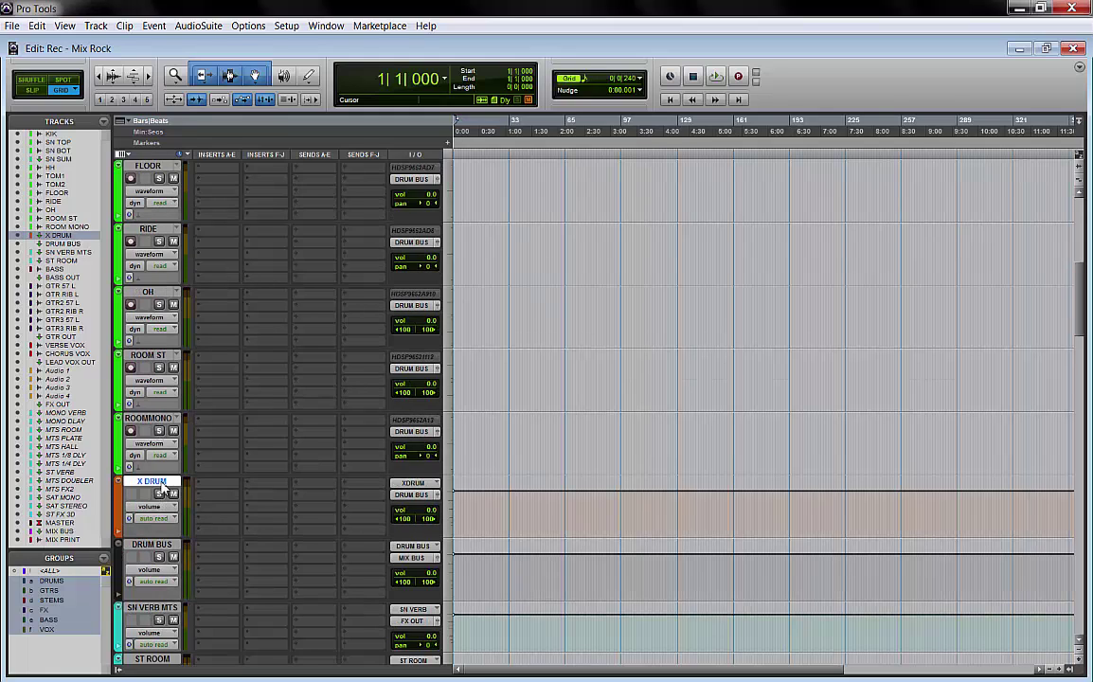
{"action": "scroll", "coordinate": [163, 484], "scroll_direction": "down", "scroll_amount": 1}
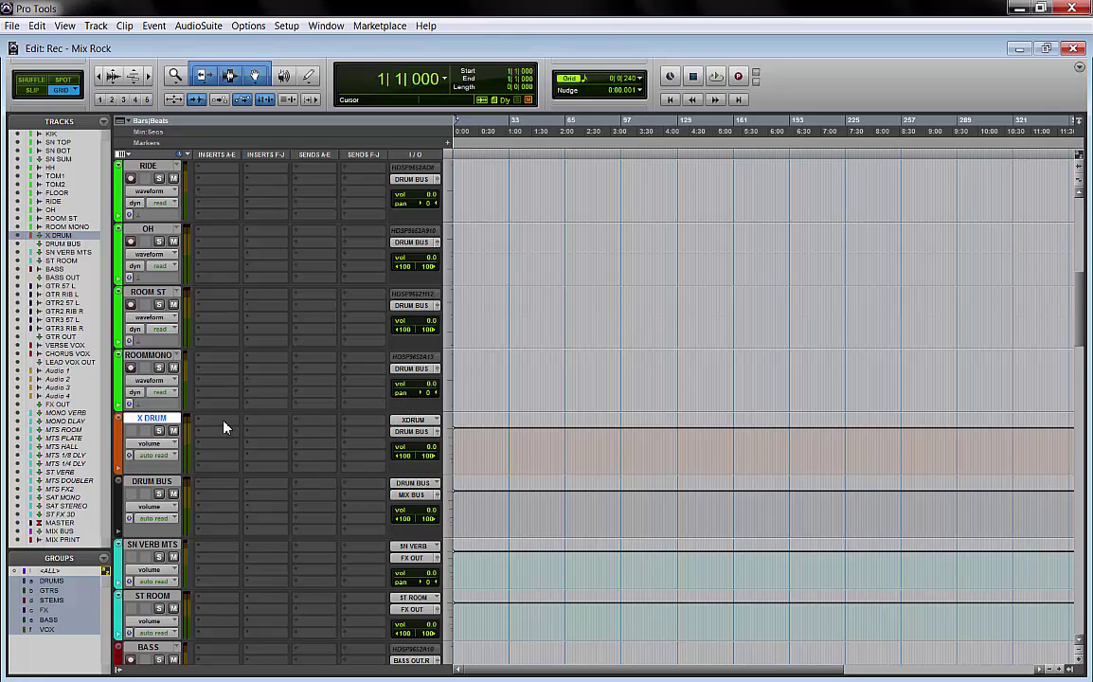
{"action": "scroll", "coordinate": [221, 427], "scroll_direction": "down", "scroll_amount": 2}
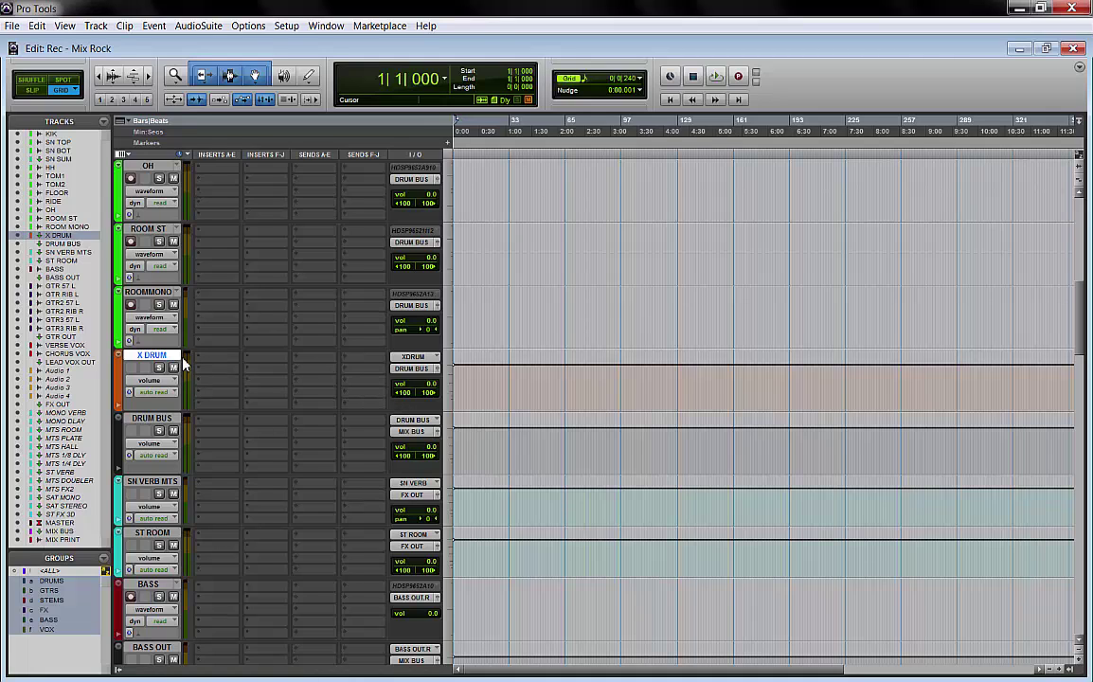
{"action": "scroll", "coordinate": [215, 339], "scroll_direction": "down", "scroll_amount": 2}
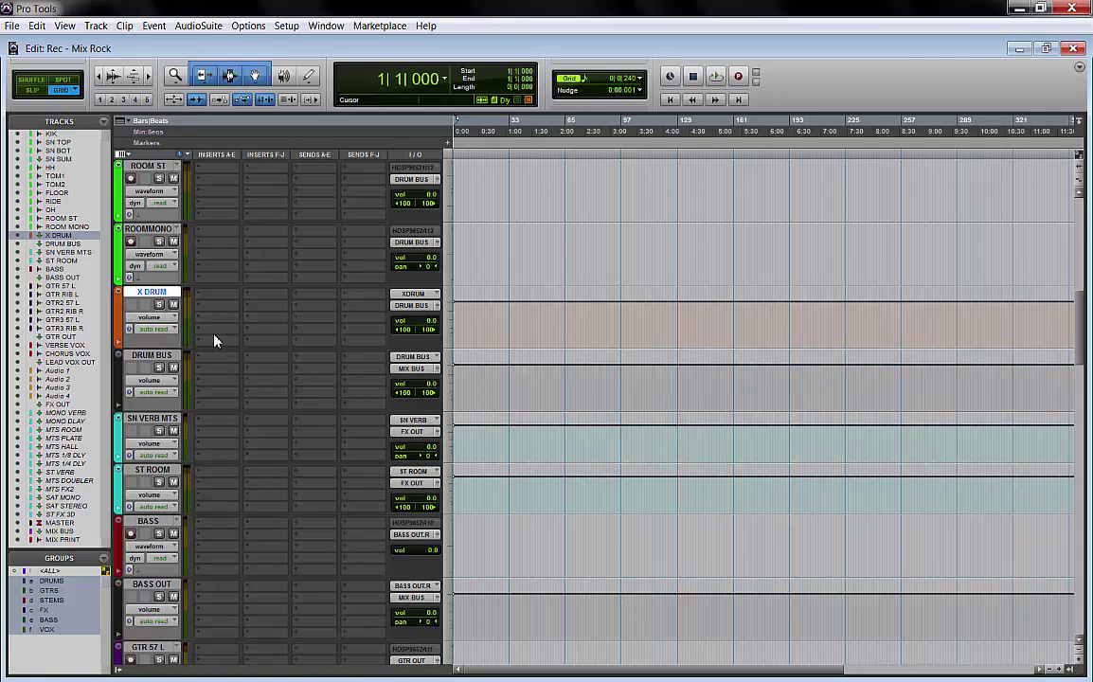
{"action": "left_click", "coordinate": [147, 419]}
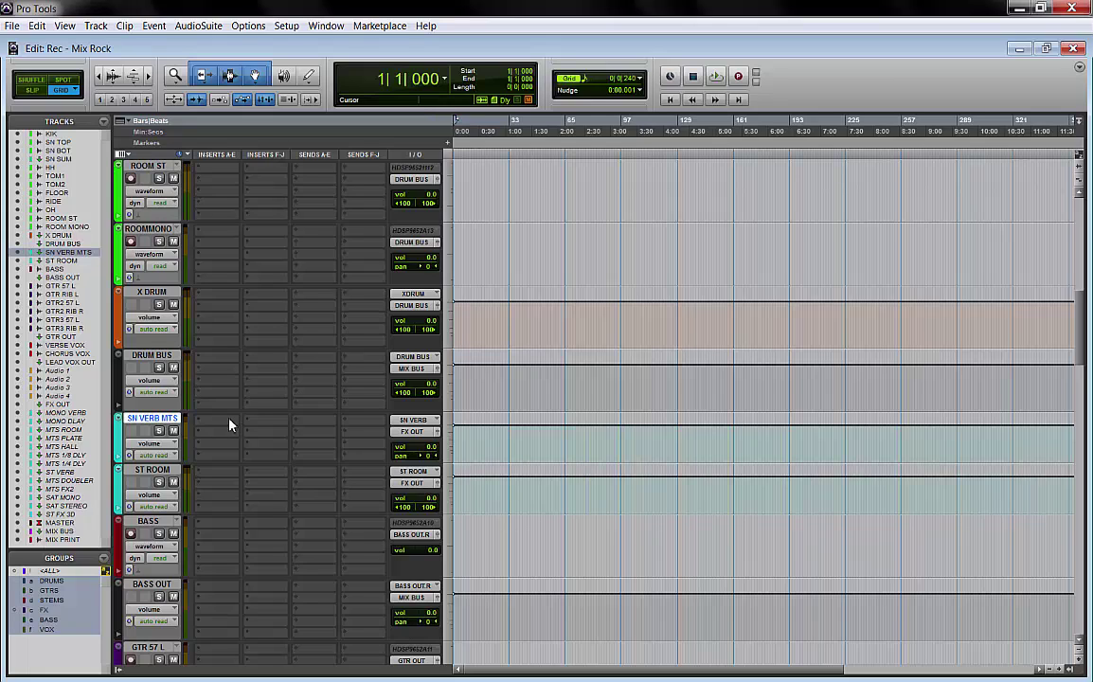
{"action": "left_click", "coordinate": [151, 471]}
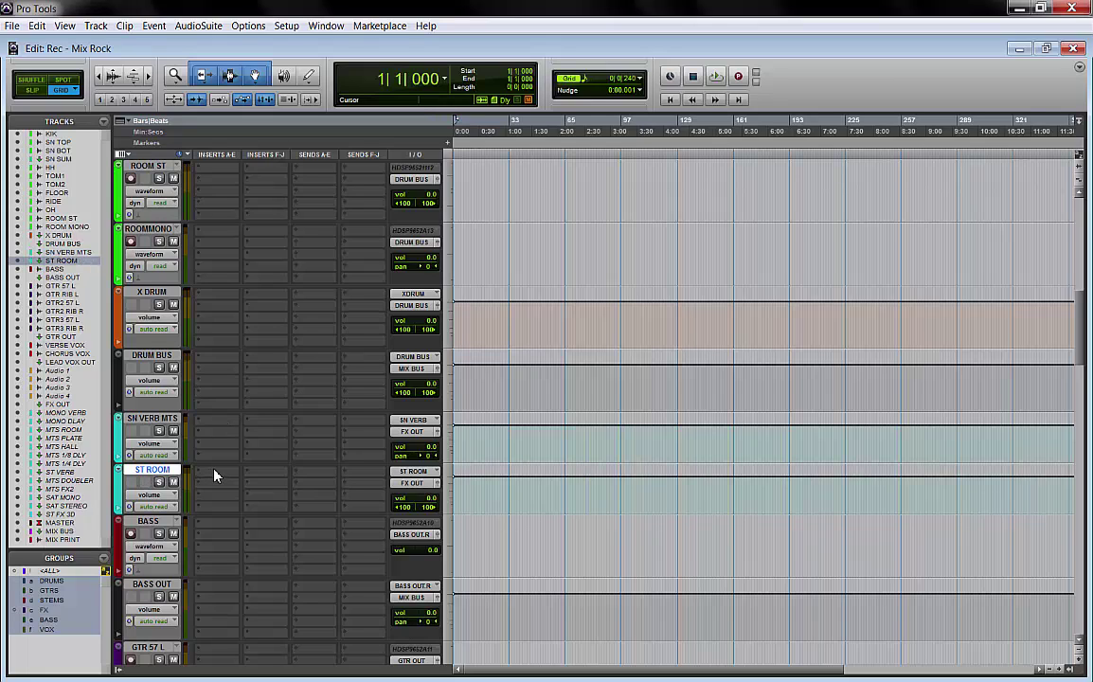
{"action": "scroll", "coordinate": [216, 479], "scroll_direction": "up", "scroll_amount": 1}
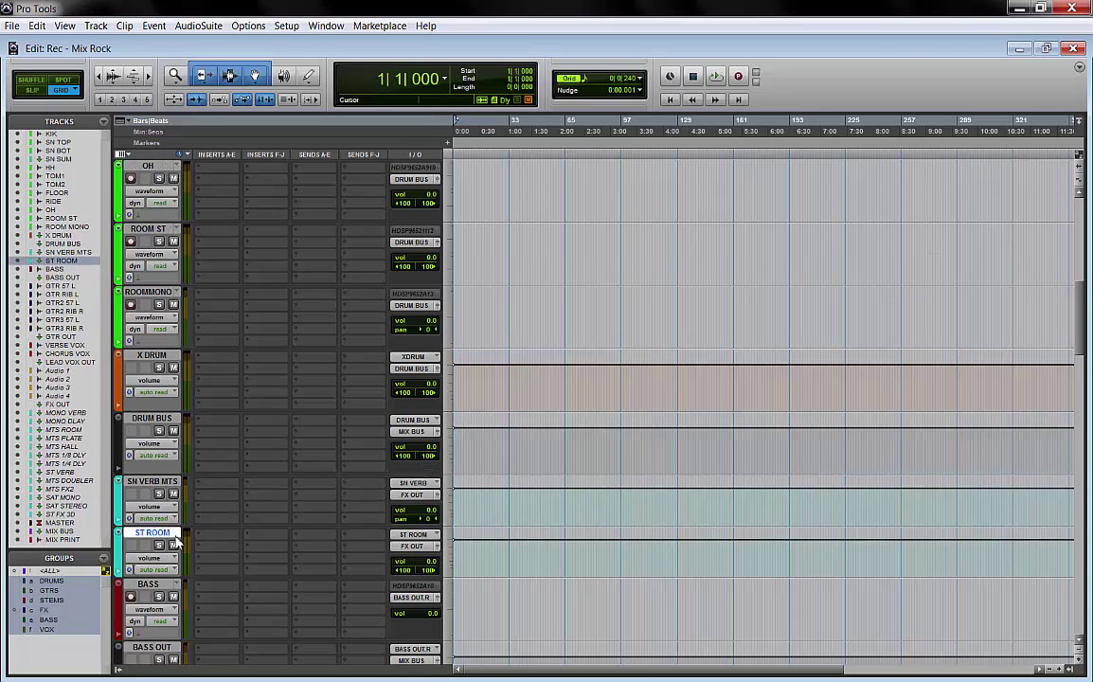
{"action": "scroll", "coordinate": [204, 471], "scroll_direction": "up", "scroll_amount": 1}
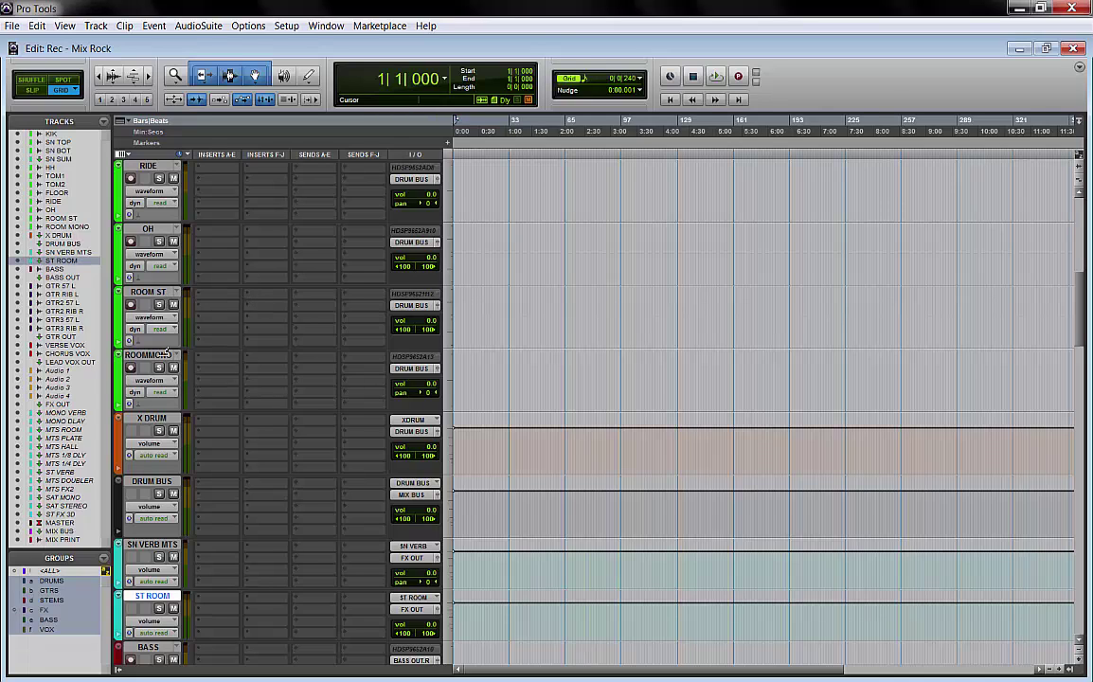
{"action": "scroll", "coordinate": [251, 388], "scroll_direction": "down", "scroll_amount": 1}
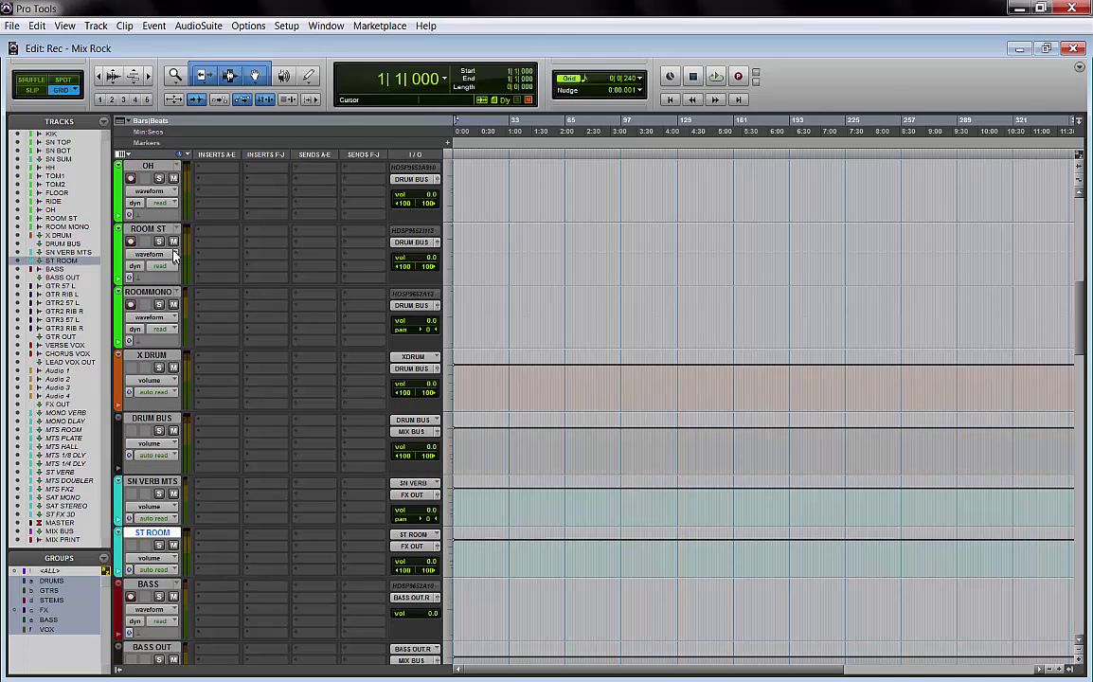
{"action": "scroll", "coordinate": [229, 367], "scroll_direction": "down", "scroll_amount": 2}
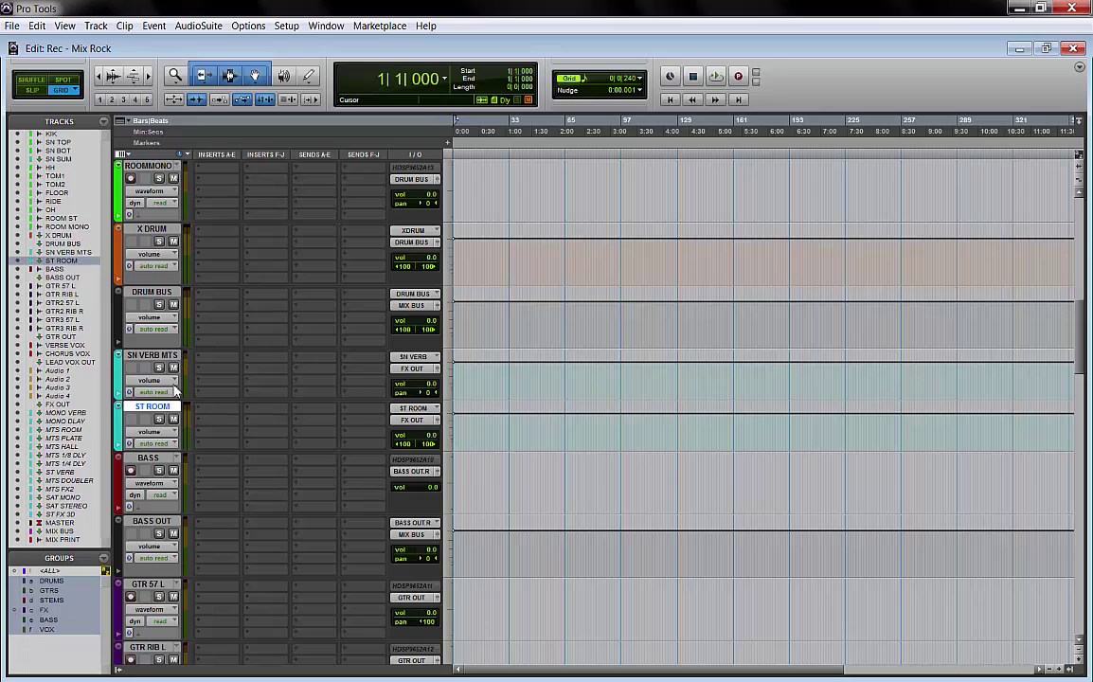
{"action": "left_click", "coordinate": [161, 356]}
{"action": "left_click", "coordinate": [153, 406]}
{"action": "scroll", "coordinate": [225, 384], "scroll_direction": "up", "scroll_amount": 6}
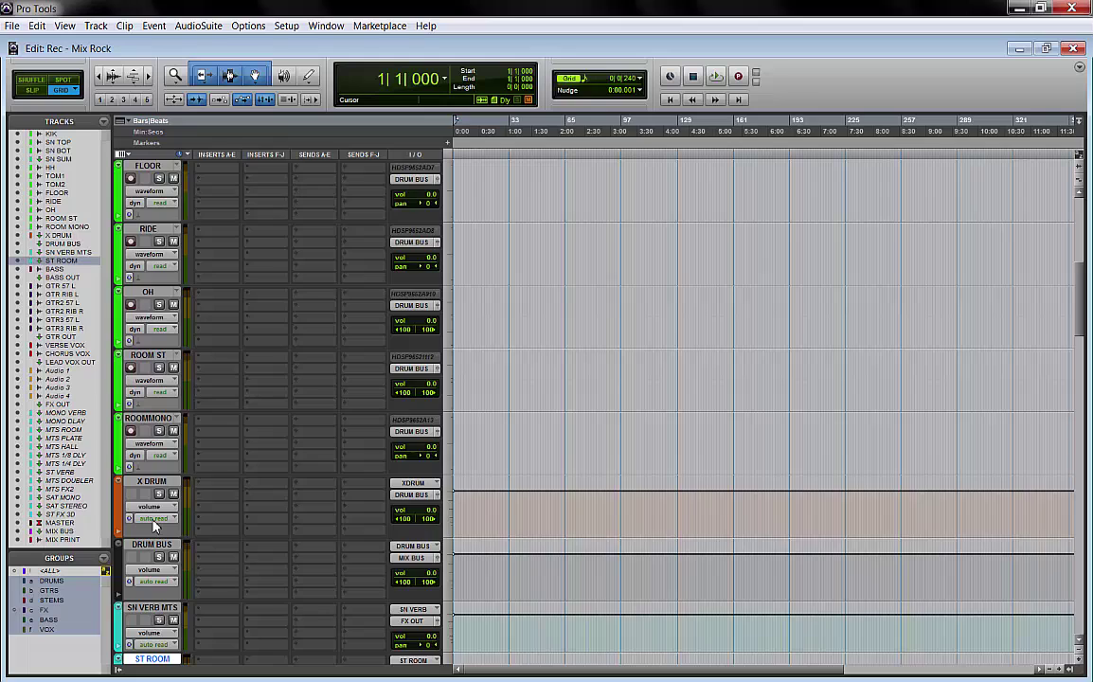
{"action": "scroll", "coordinate": [157, 526], "scroll_direction": "up", "scroll_amount": 5}
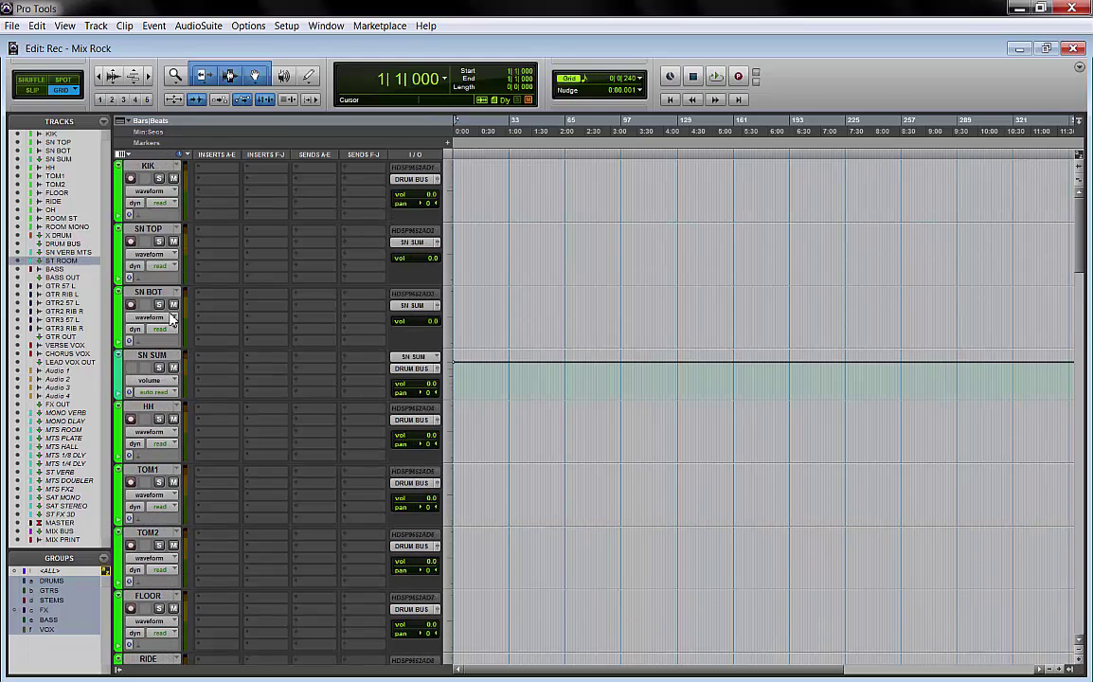
Make SN SUM one height step taller and compare it with SN TOP and SN BOT.
{"action": "left_click", "coordinate": [120, 370]}
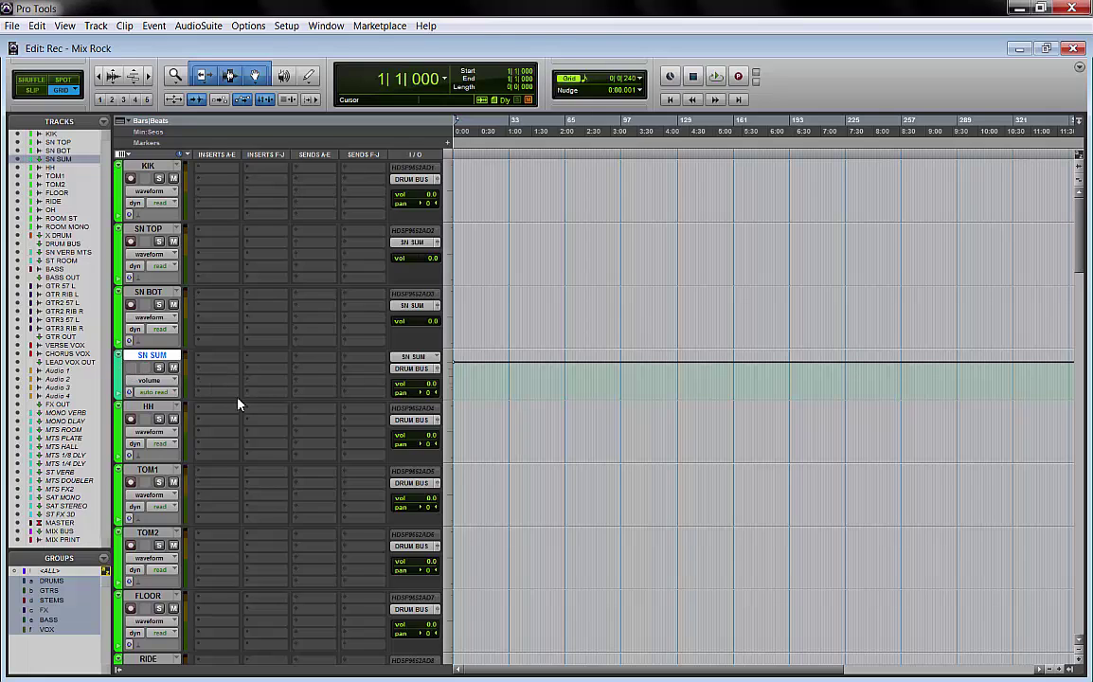
{"action": "left_click_drag", "start_coordinate": [238, 401], "coordinate": [238, 422]}
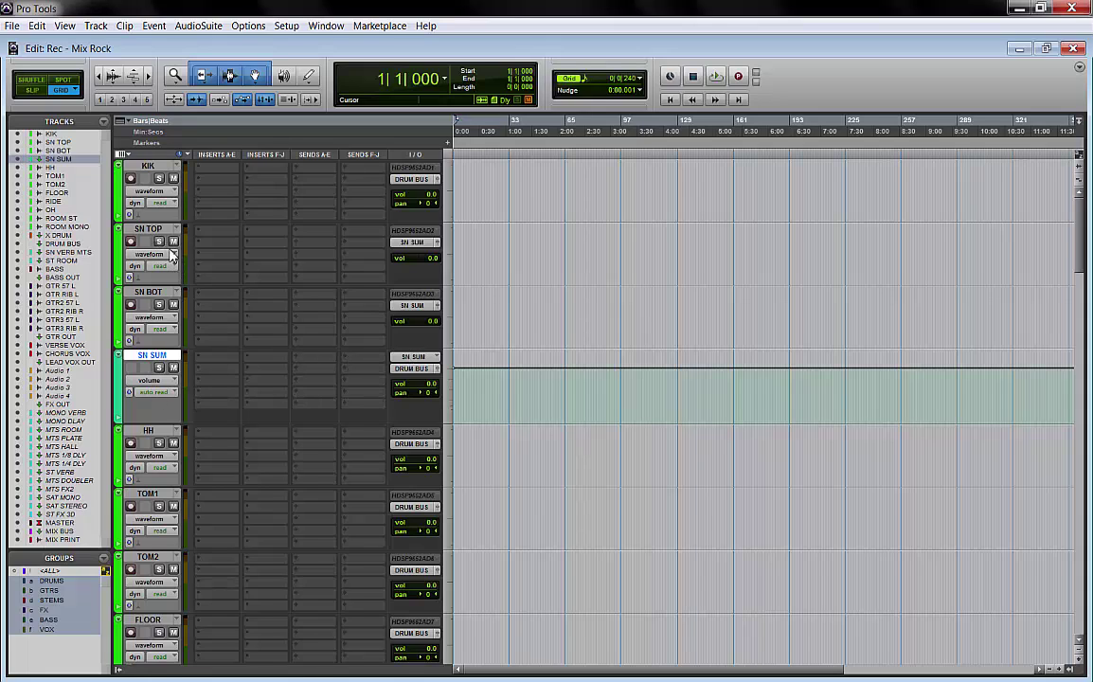
{"action": "left_click", "coordinate": [147, 228]}
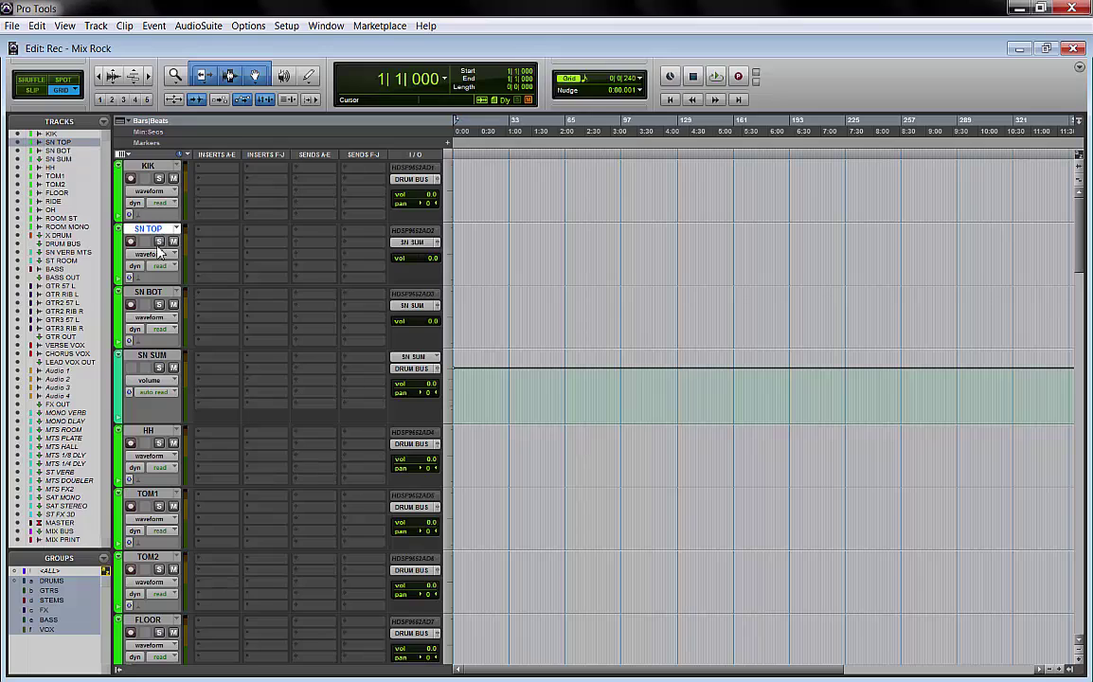
{"action": "left_click", "coordinate": [162, 296]}
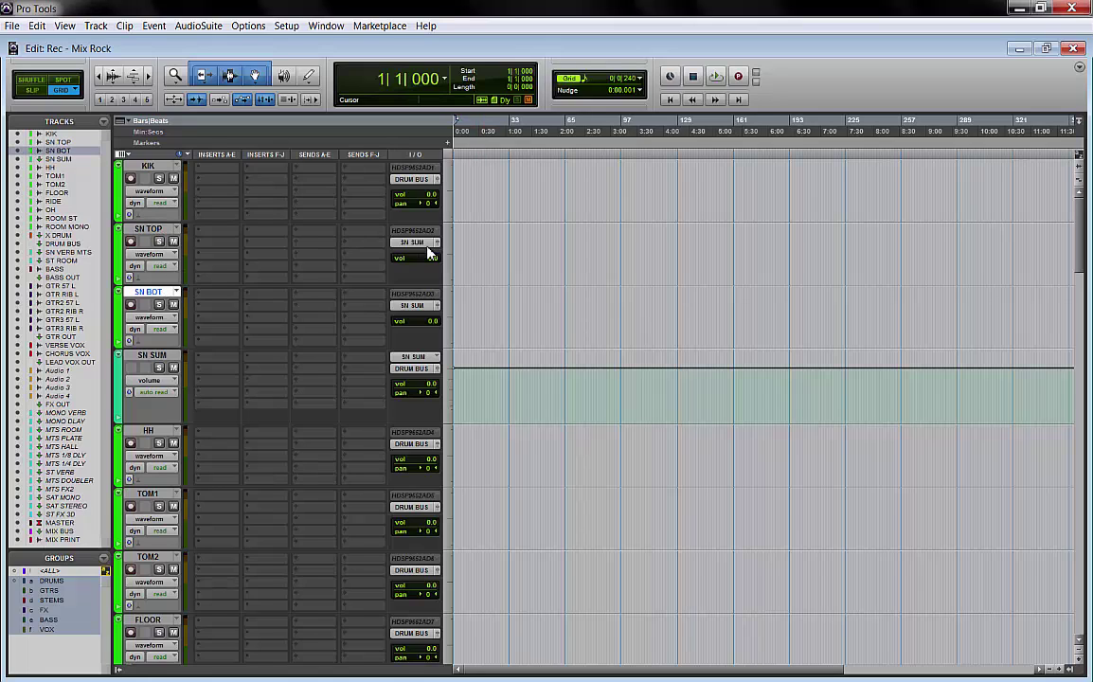
{"action": "left_click", "coordinate": [148, 357]}
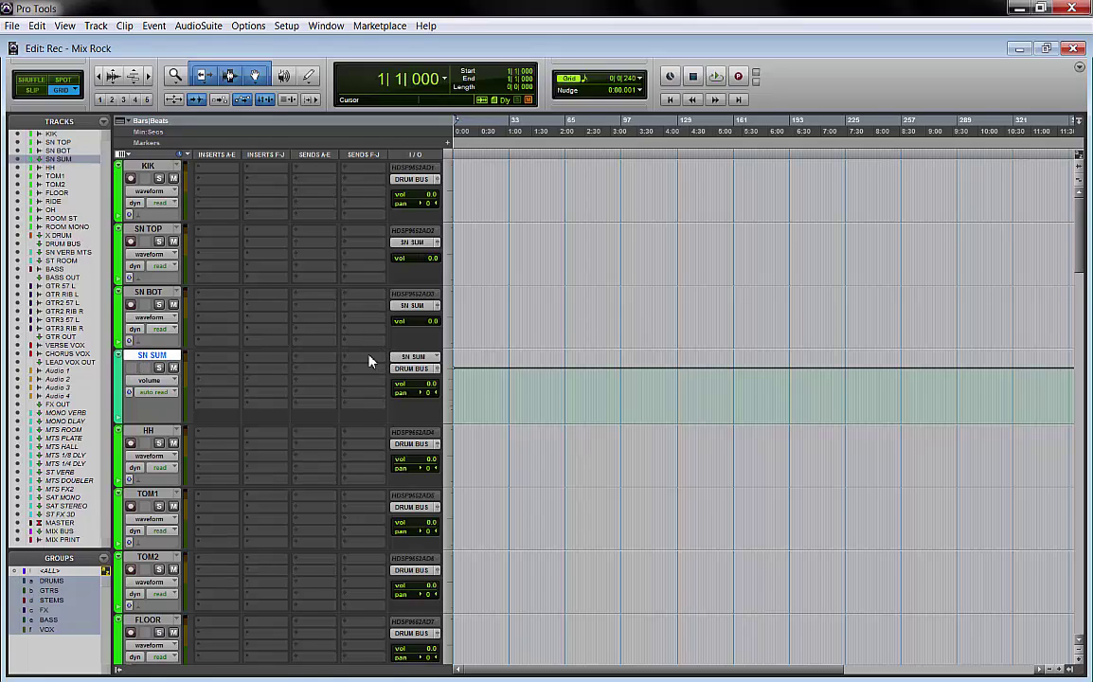
{"action": "left_click", "coordinate": [160, 236]}
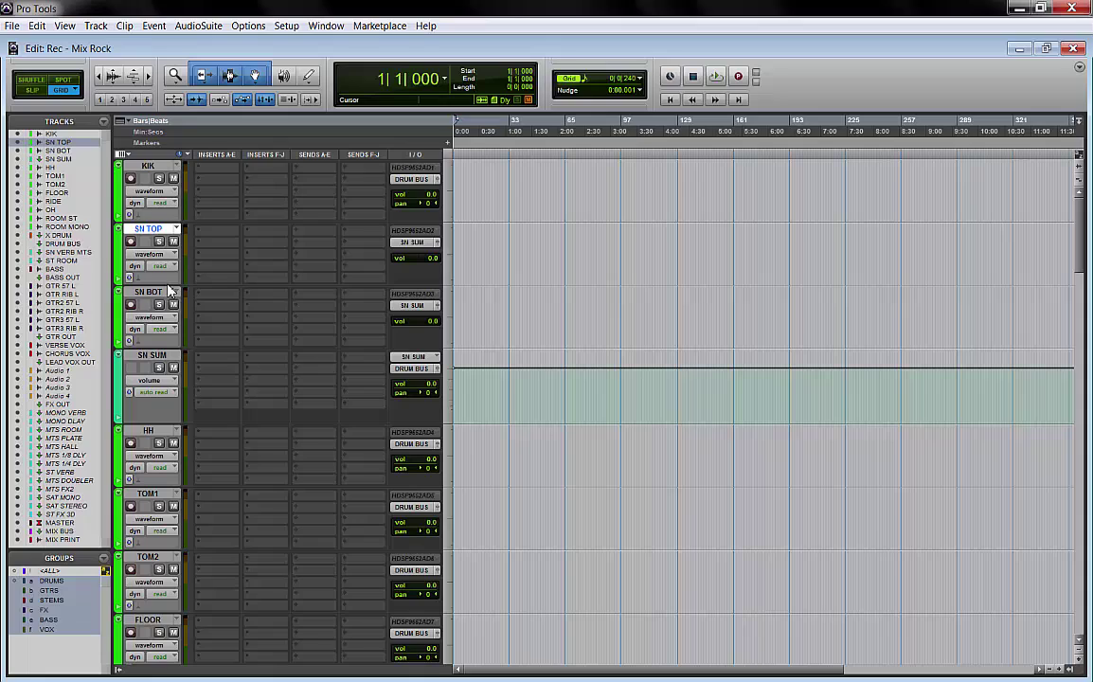
{"action": "left_click", "coordinate": [170, 291]}
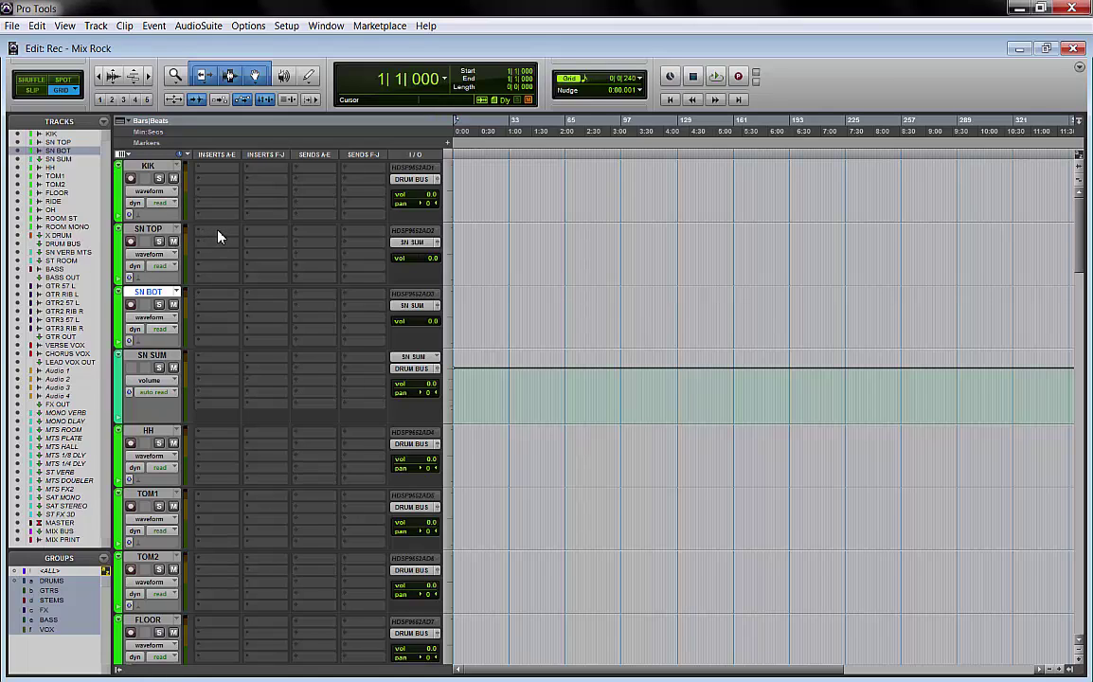
Check SN TOP and SN BOT, then dismiss SN SUM's first insert menu without adding a plug-in.
{"action": "left_click", "coordinate": [153, 228]}
{"action": "left_click", "coordinate": [156, 294]}
{"action": "left_click", "coordinate": [152, 229]}
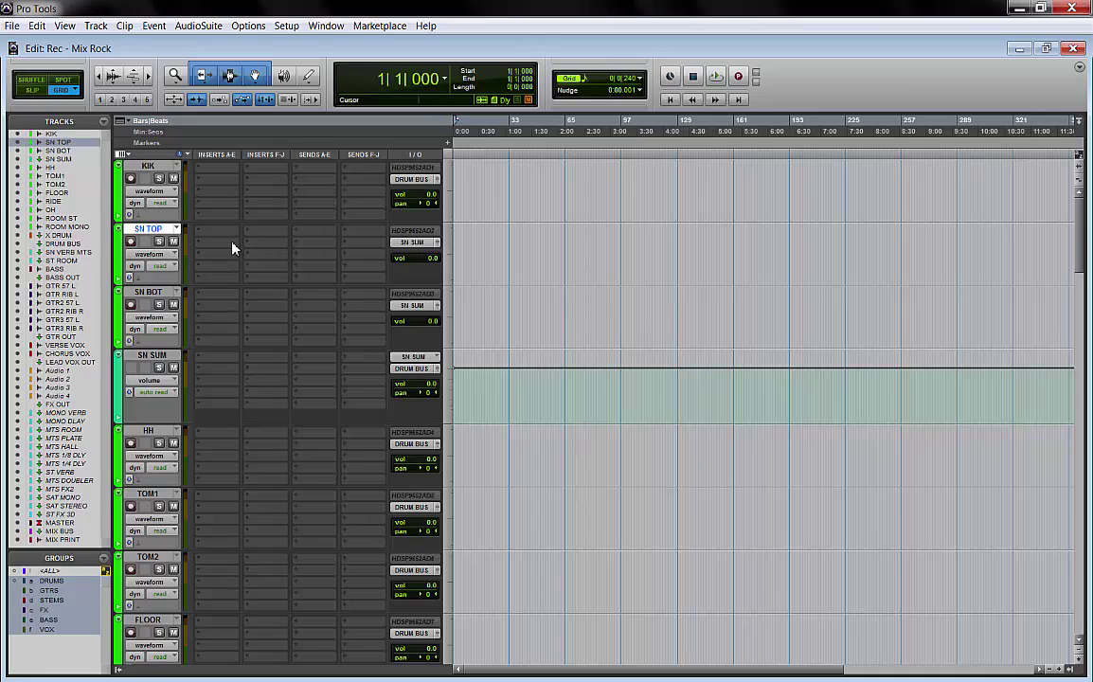
{"action": "left_click", "coordinate": [207, 362]}
{"action": "left_click", "coordinate": [136, 323]}
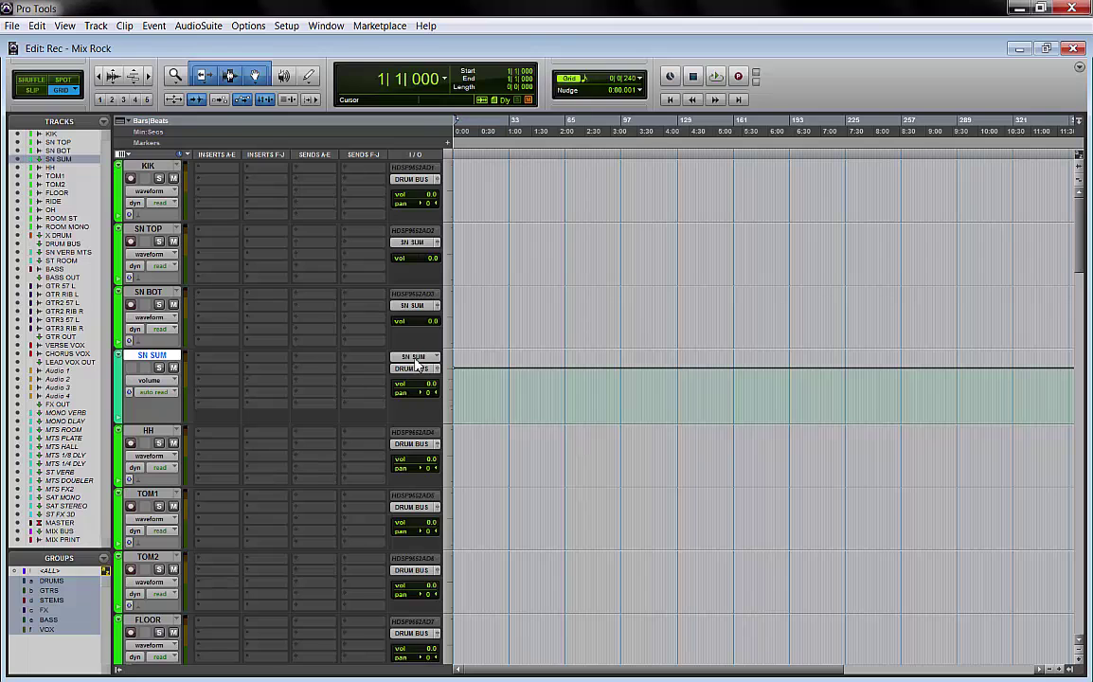
{"action": "scroll", "coordinate": [368, 317], "scroll_direction": "down", "scroll_amount": 10}
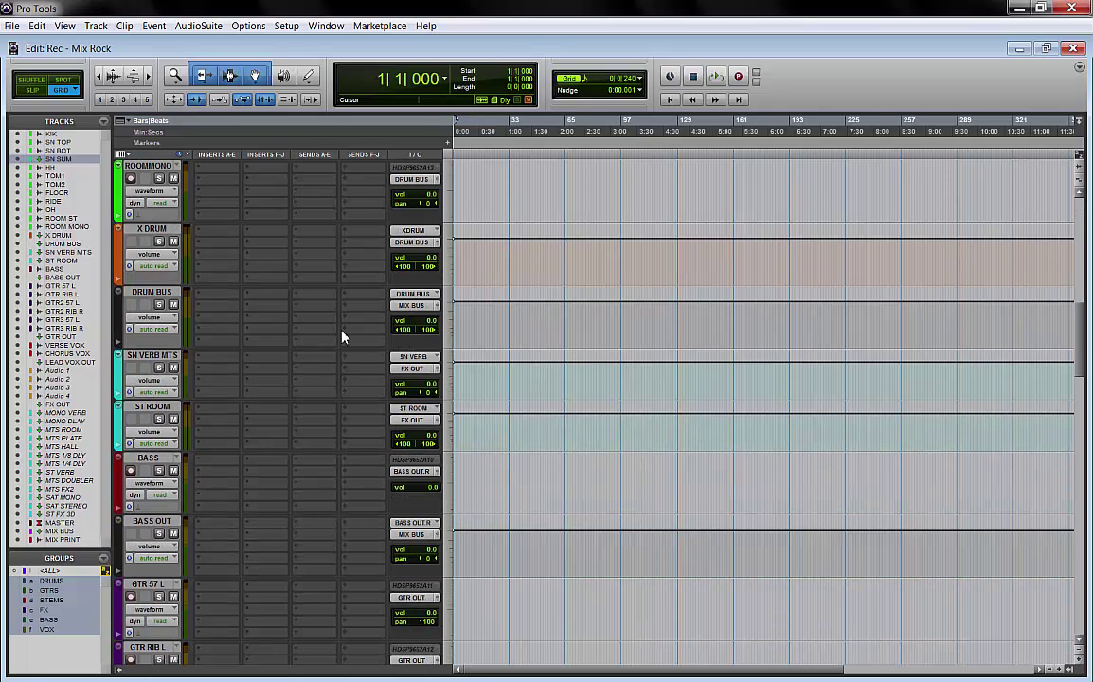
{"action": "scroll", "coordinate": [267, 296], "scroll_direction": "down", "scroll_amount": 2}
{"action": "scroll", "coordinate": [212, 285], "scroll_direction": "down", "scroll_amount": 3}
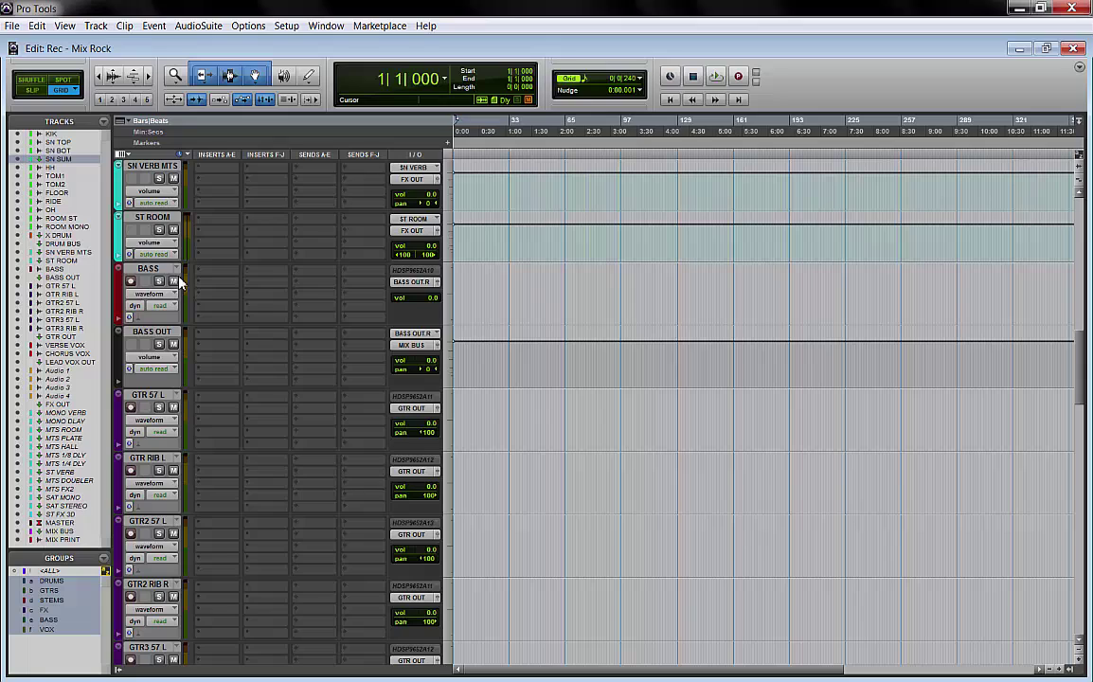
{"action": "left_click", "coordinate": [148, 269]}
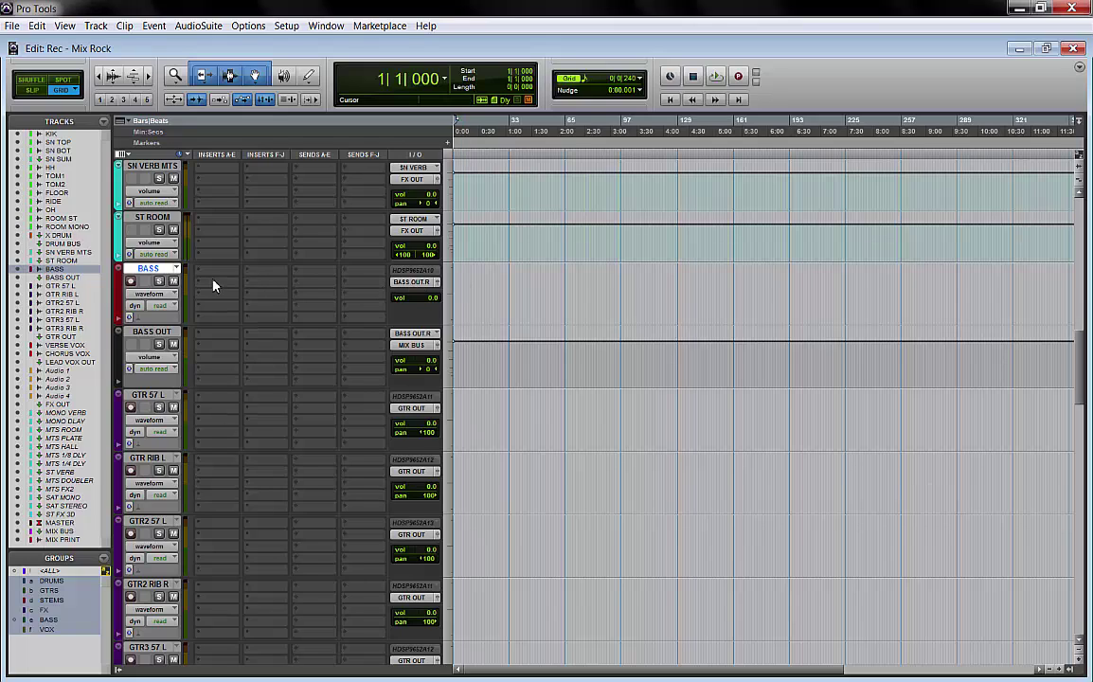
{"action": "left_click", "coordinate": [148, 332]}
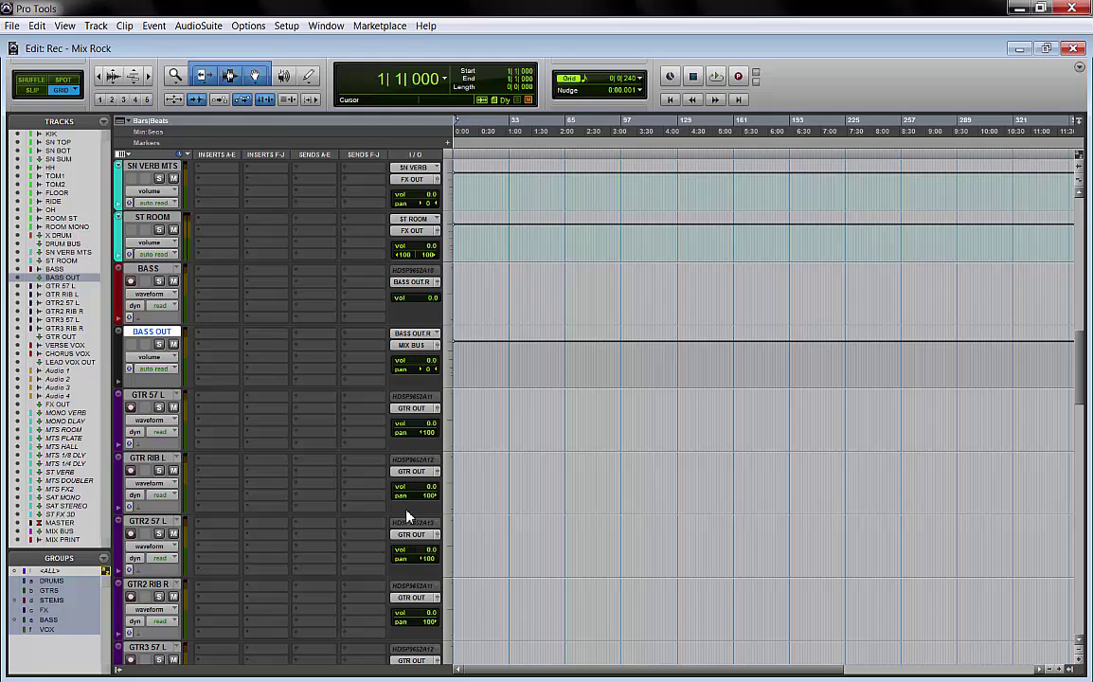
{"action": "scroll", "coordinate": [428, 464], "scroll_direction": "up", "scroll_amount": 3}
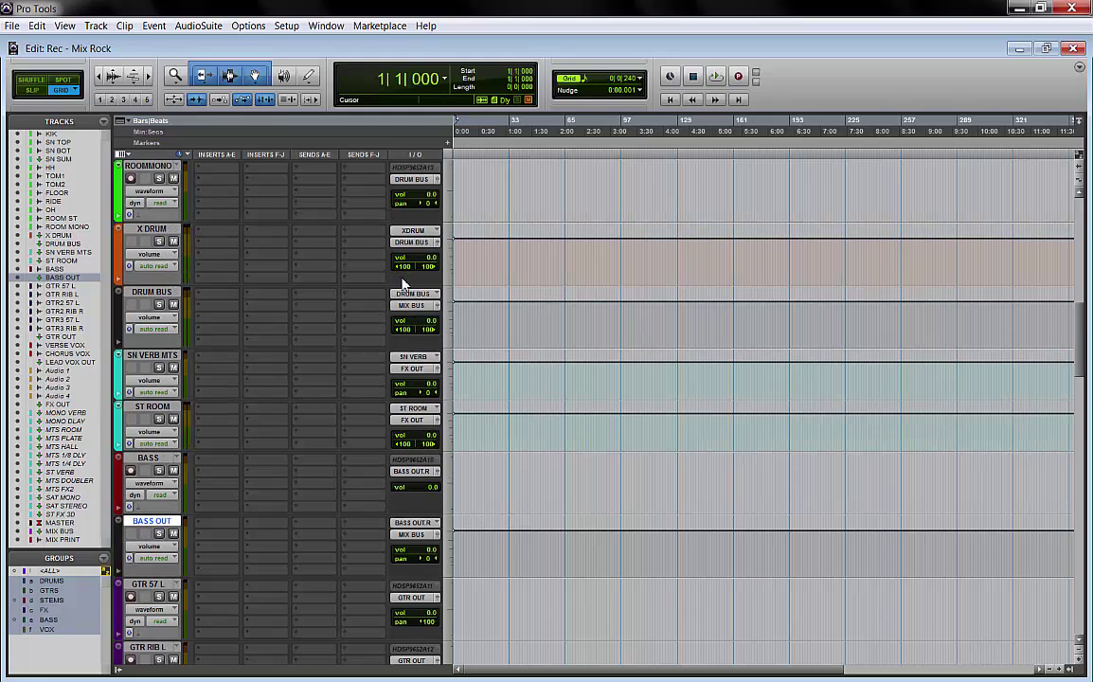
{"action": "left_click", "coordinate": [138, 294]}
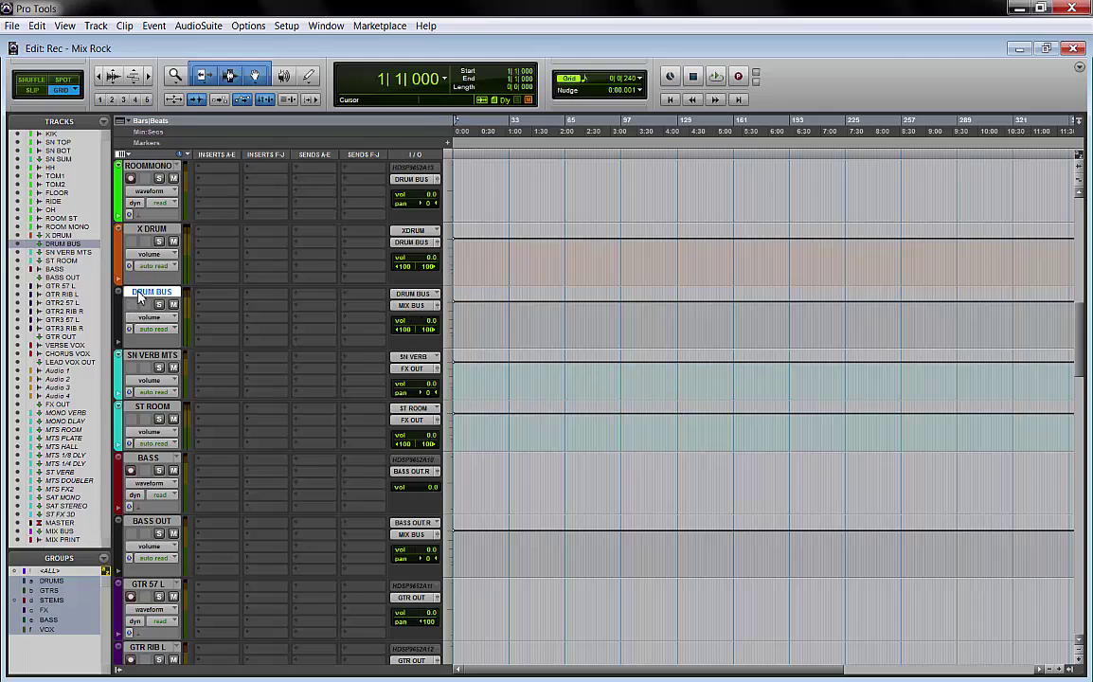
{"action": "scroll", "coordinate": [157, 436], "scroll_direction": "down", "scroll_amount": 1}
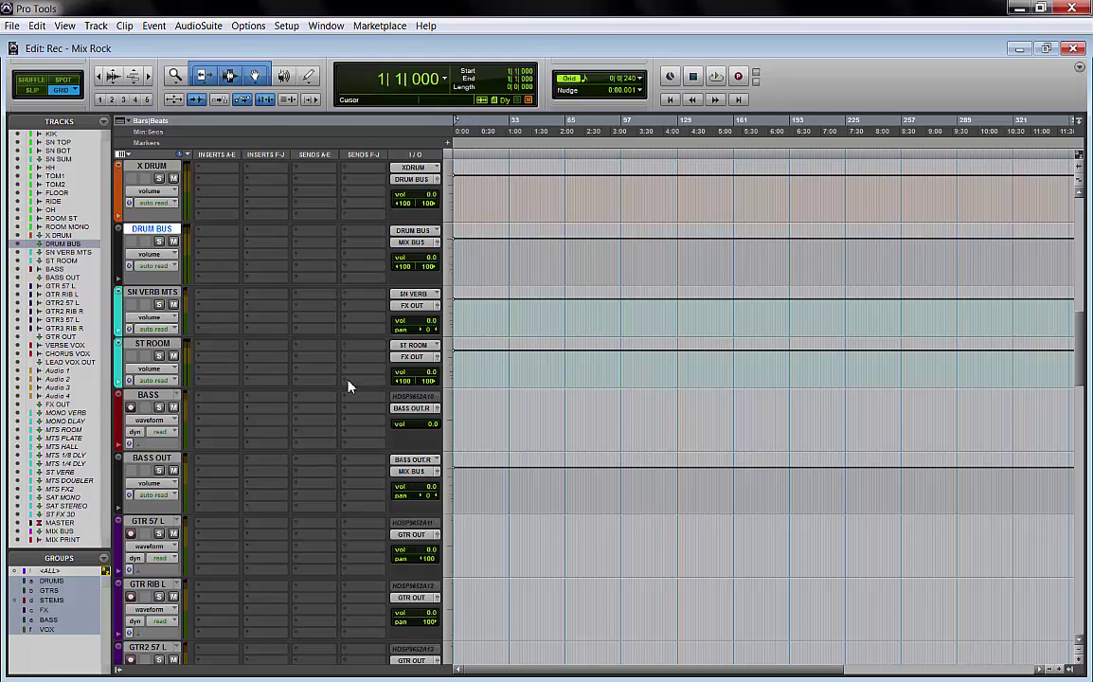
{"action": "scroll", "coordinate": [346, 360], "scroll_direction": "down", "scroll_amount": 1}
{"action": "scroll", "coordinate": [344, 350], "scroll_direction": "down", "scroll_amount": 2}
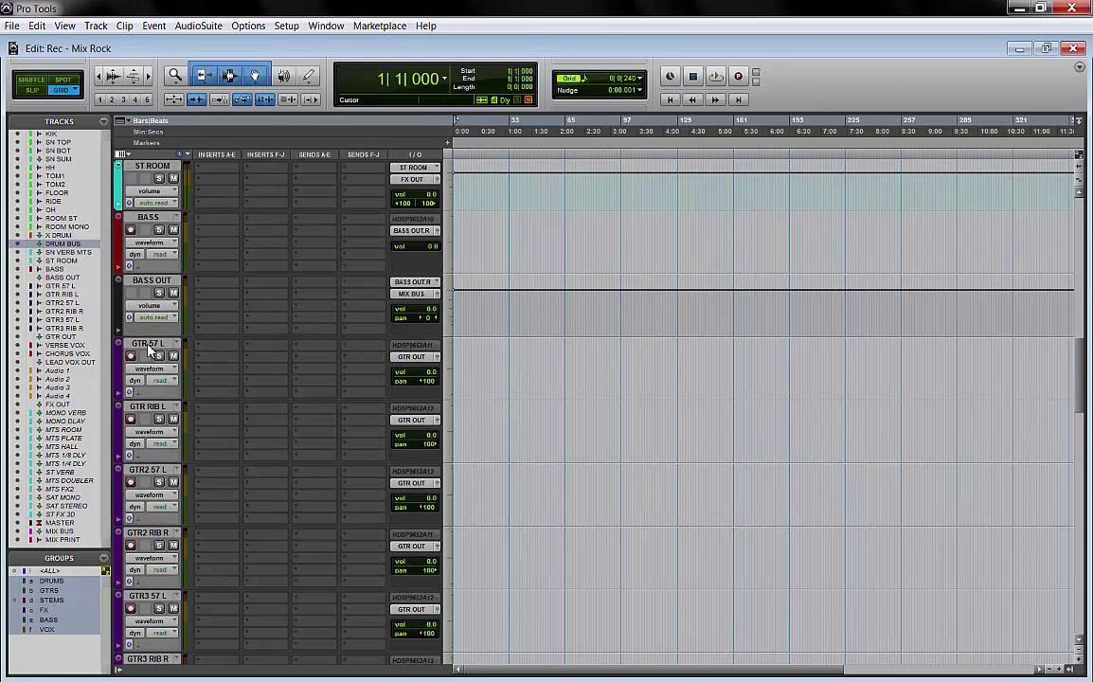
{"action": "scroll", "coordinate": [149, 351], "scroll_direction": "down", "scroll_amount": 1}
{"action": "left_click", "coordinate": [147, 292]}
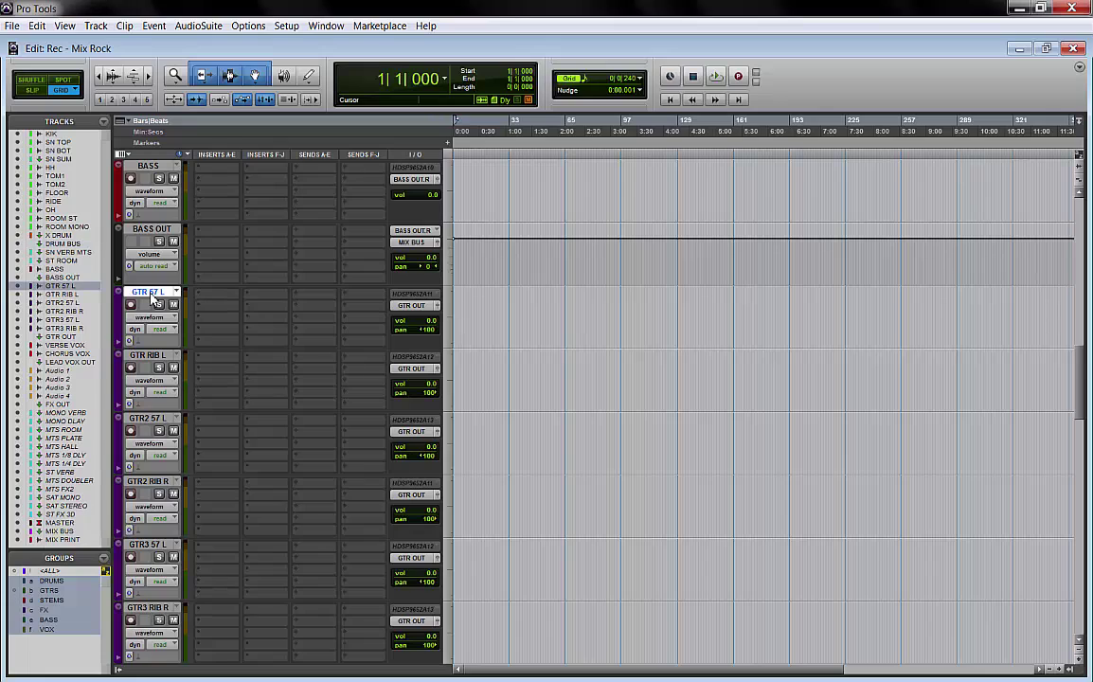
{"action": "left_click", "coordinate": [149, 355]}
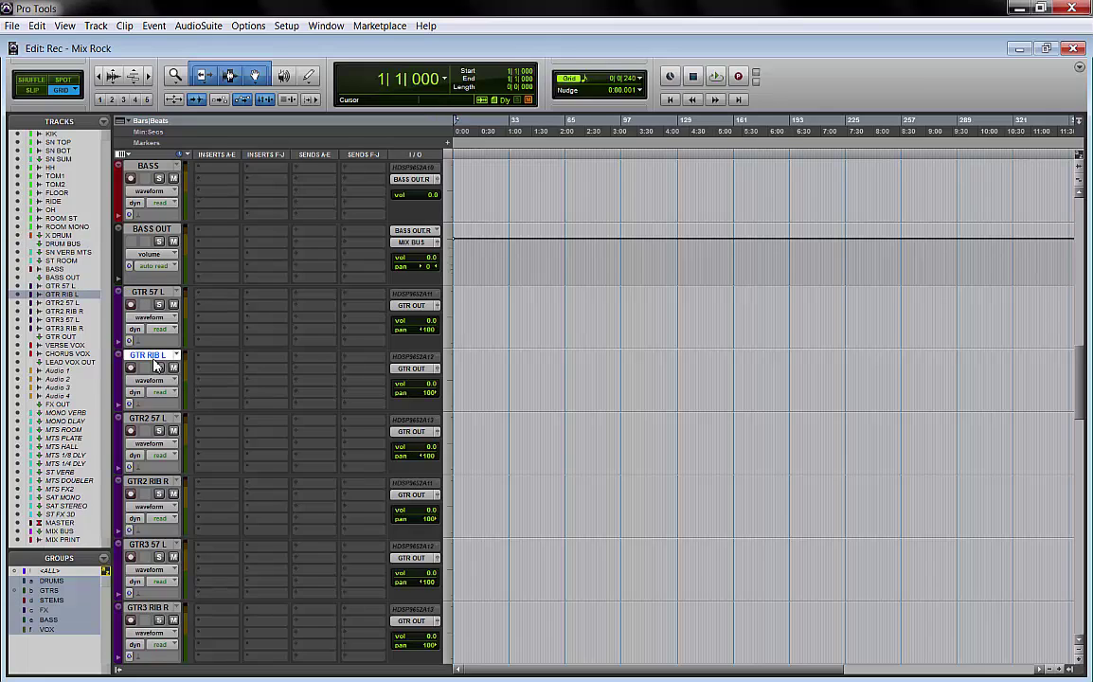
{"action": "left_click", "coordinate": [148, 292]}
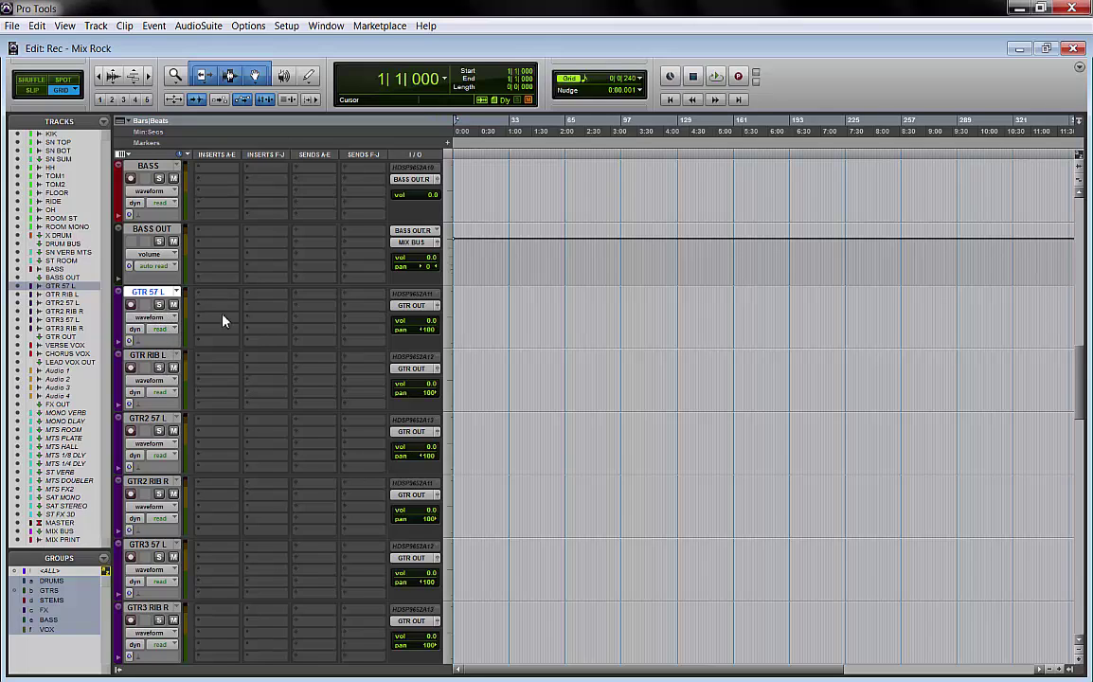
{"action": "scroll", "coordinate": [188, 425], "scroll_direction": "down", "scroll_amount": 1}
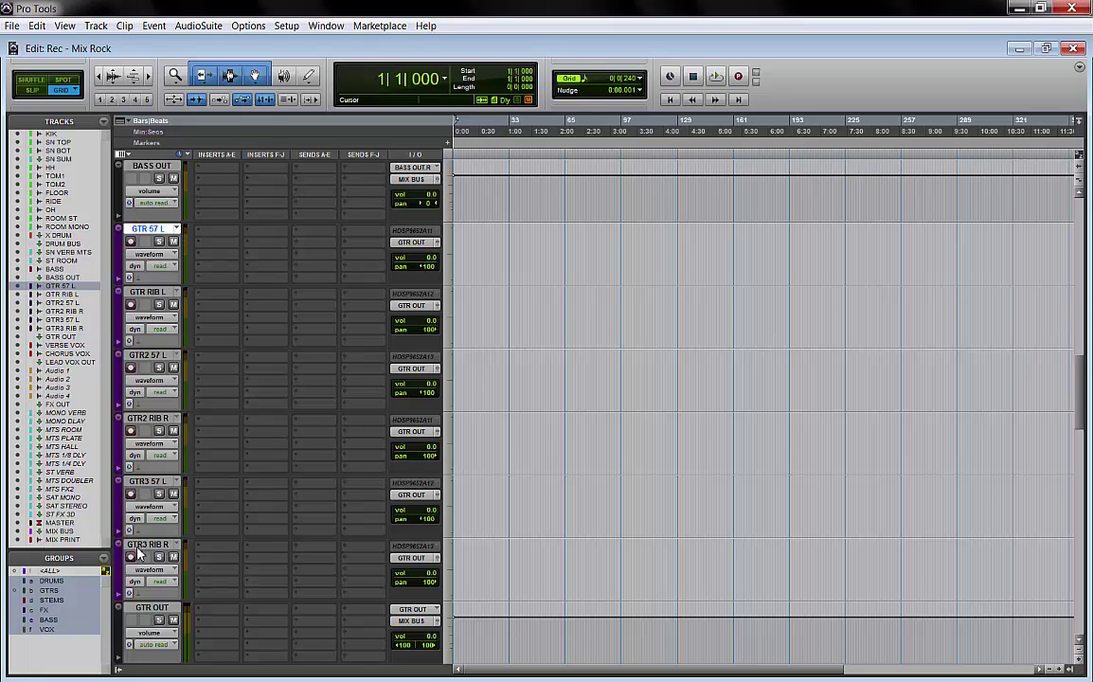
{"action": "right_click", "coordinate": [53, 596]}
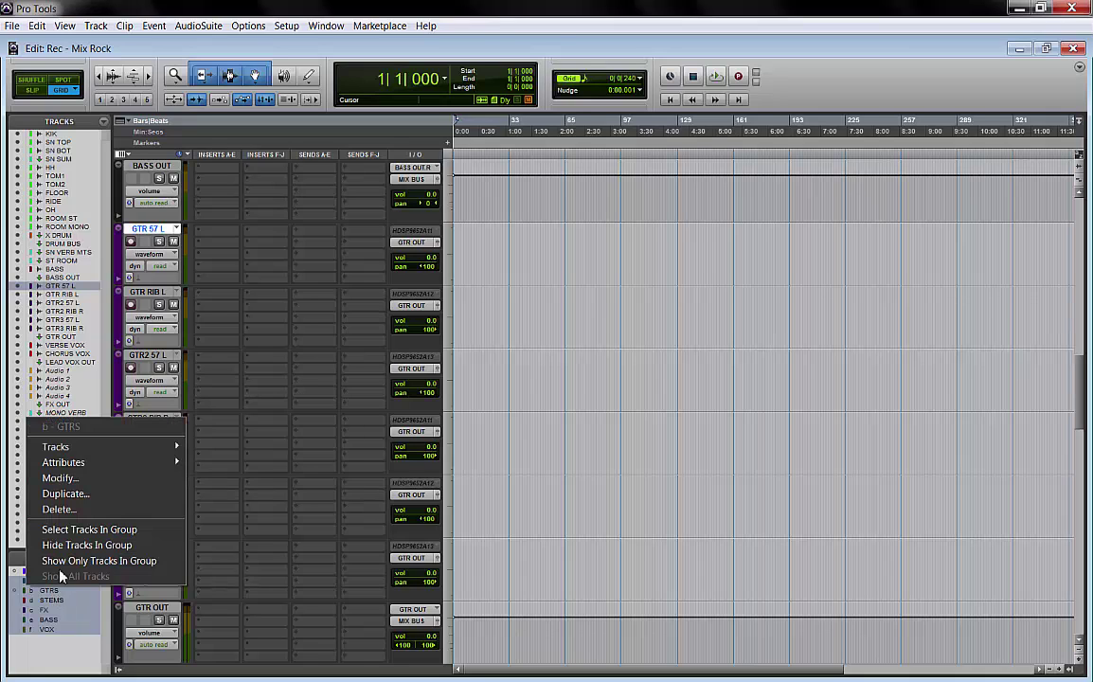
{"action": "left_click", "coordinate": [73, 560]}
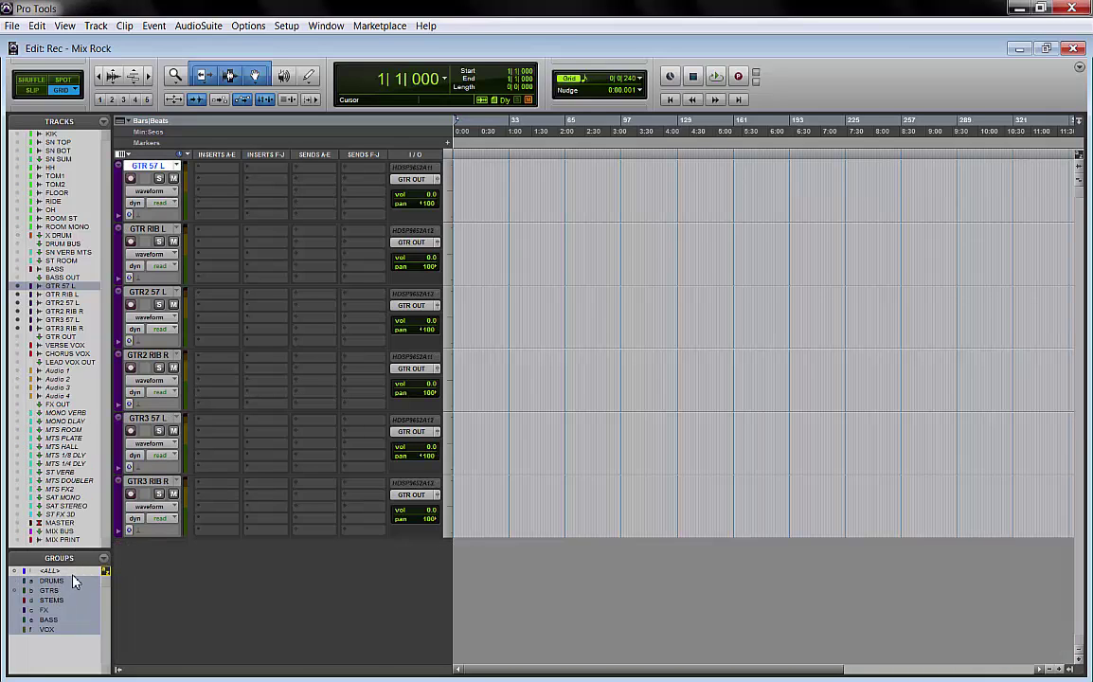
{"action": "right_click", "coordinate": [55, 593]}
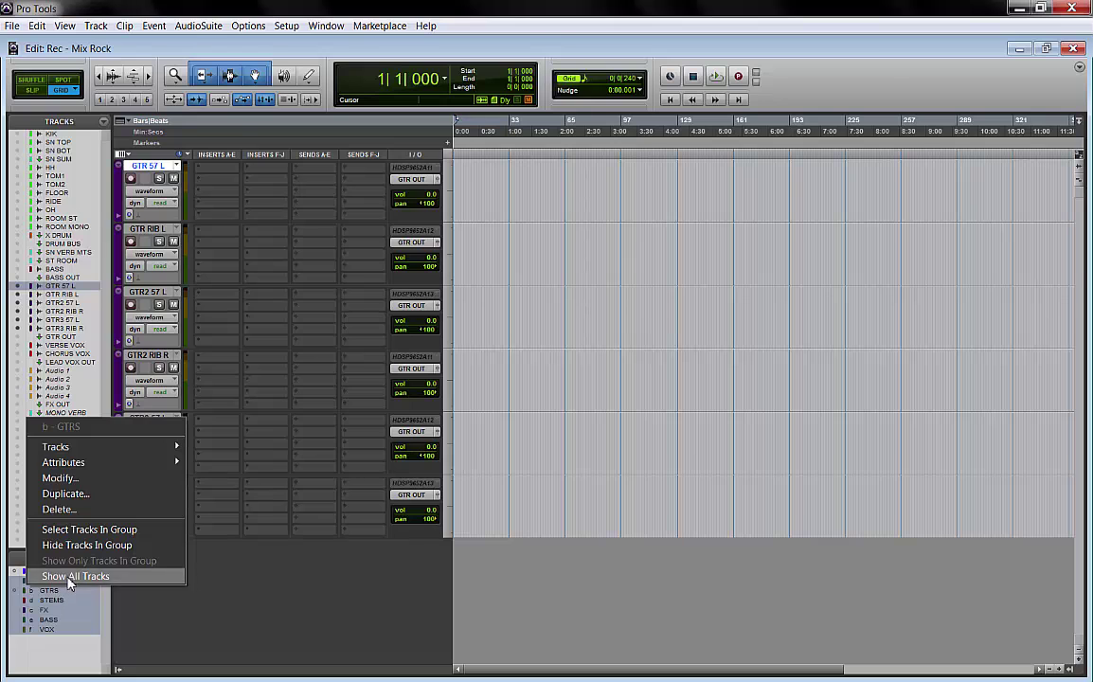
{"action": "left_click", "coordinate": [68, 580]}
{"action": "scroll", "coordinate": [301, 414], "scroll_direction": "down", "scroll_amount": 10}
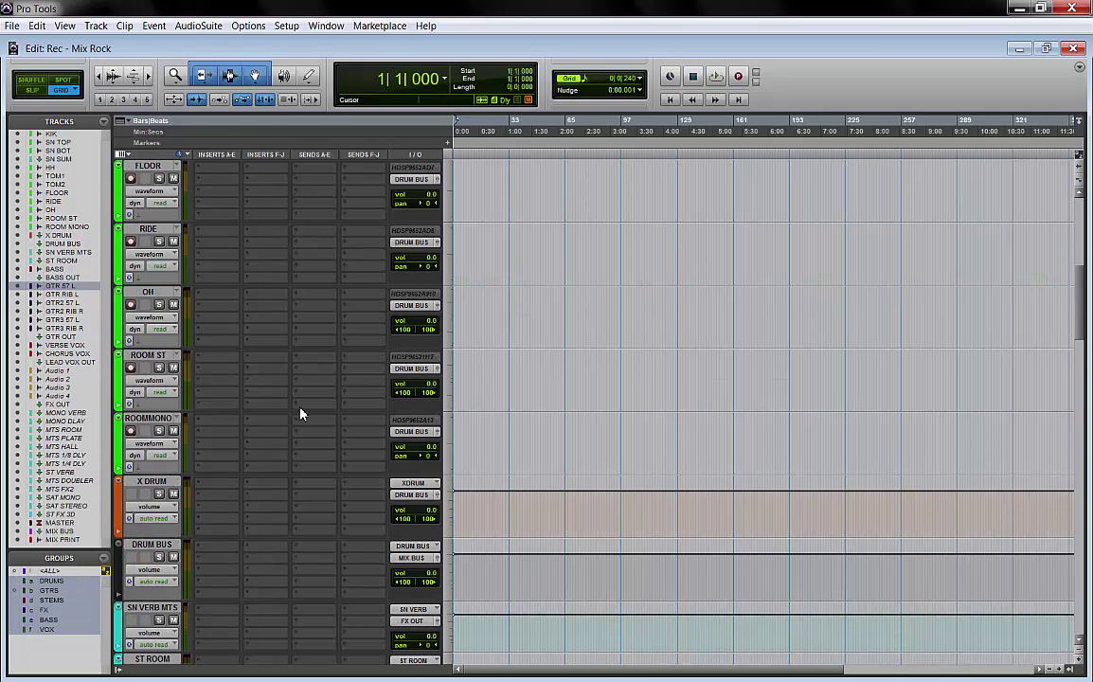
{"action": "scroll", "coordinate": [300, 414], "scroll_direction": "down", "scroll_amount": 7}
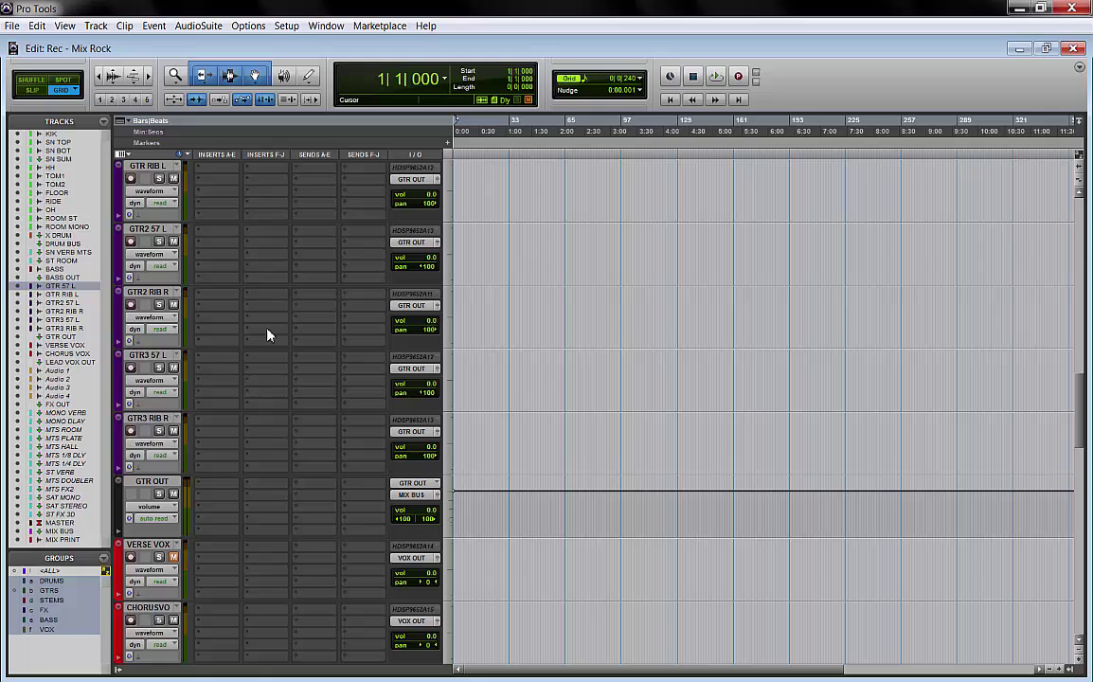
{"action": "left_click", "coordinate": [413, 484]}
{"action": "mouse_move", "coordinate": [458, 528]}
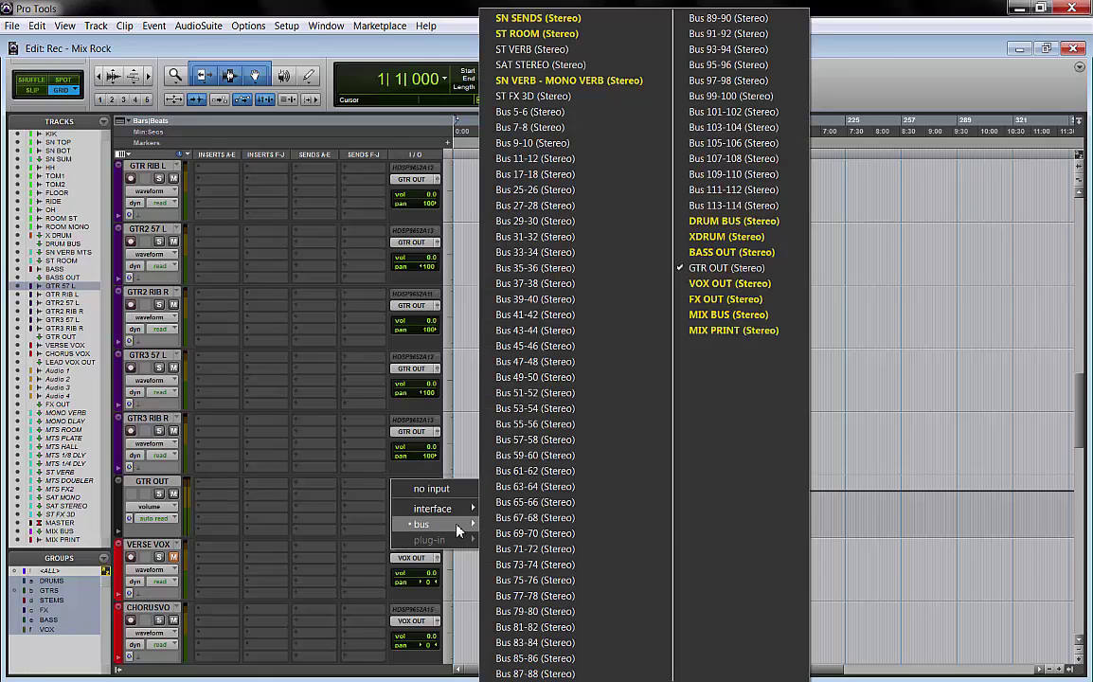
{"action": "left_click", "coordinate": [356, 474]}
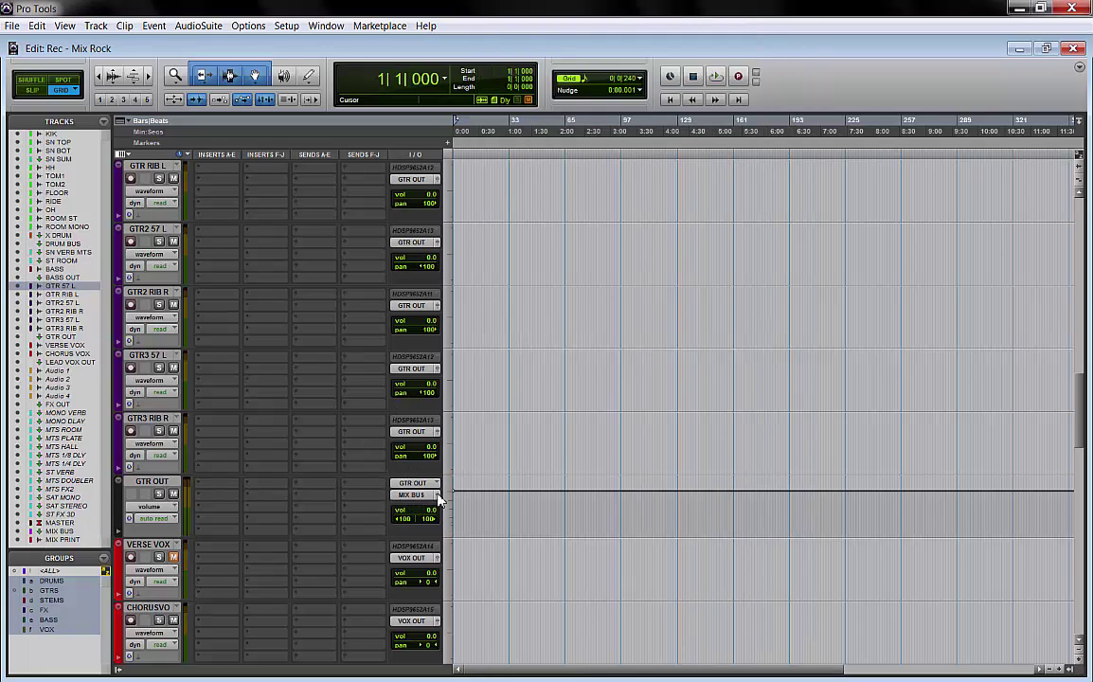
{"action": "left_click", "coordinate": [154, 354]}
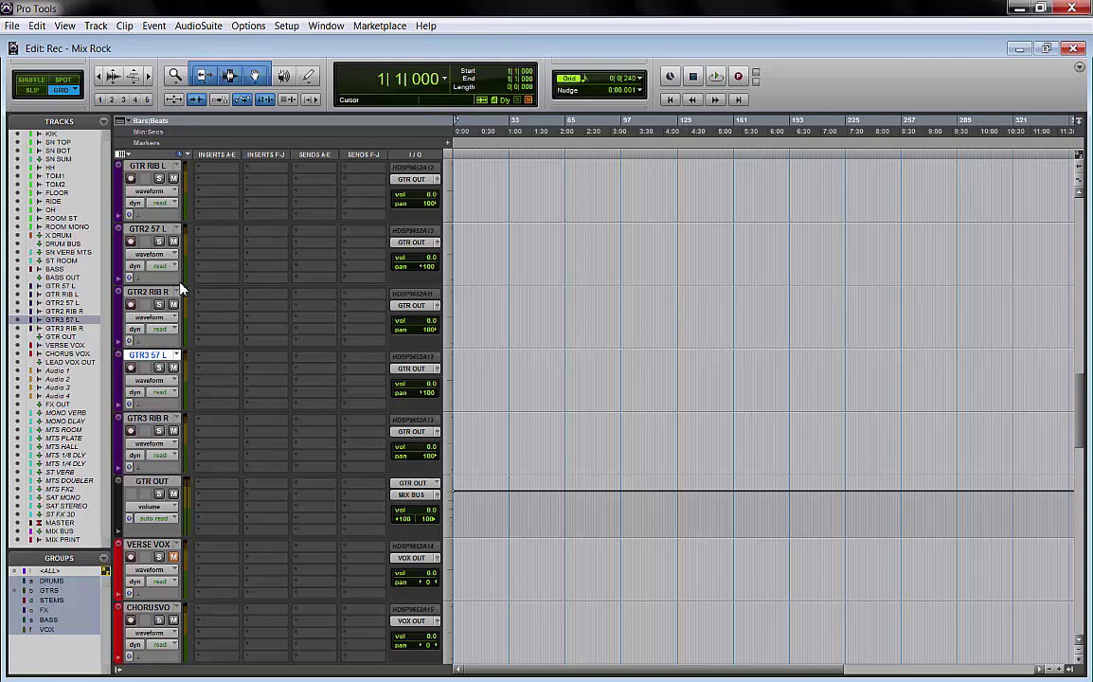
{"action": "scroll", "coordinate": [182, 290], "scroll_direction": "up", "scroll_amount": 1}
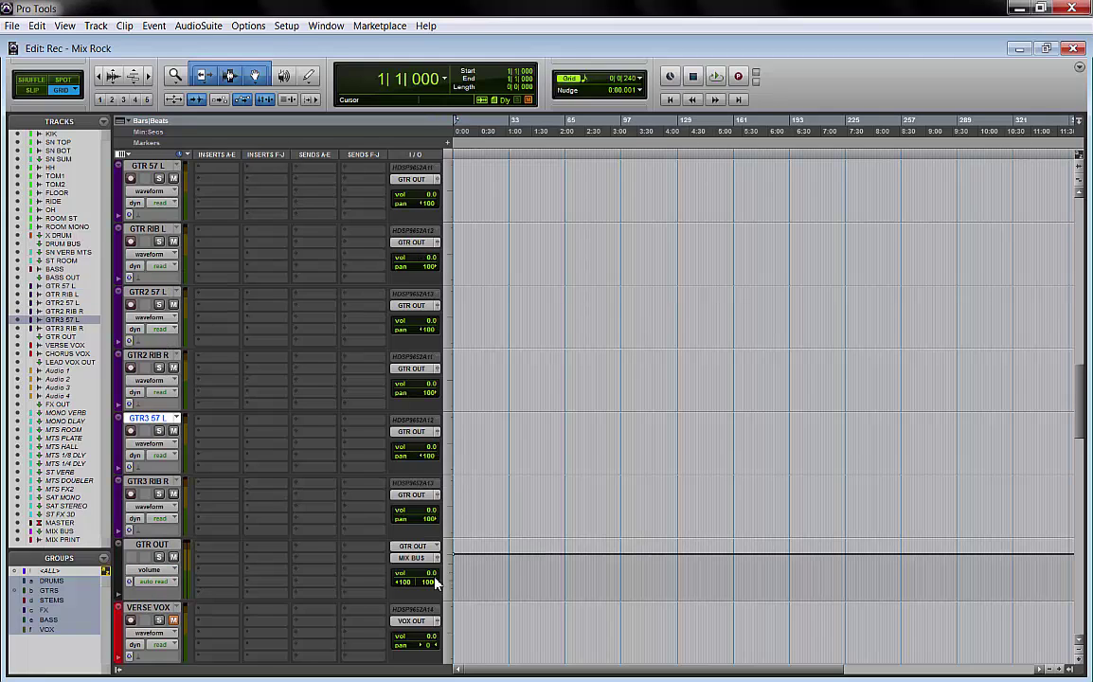
{"action": "scroll", "coordinate": [429, 582], "scroll_direction": "down", "scroll_amount": 1}
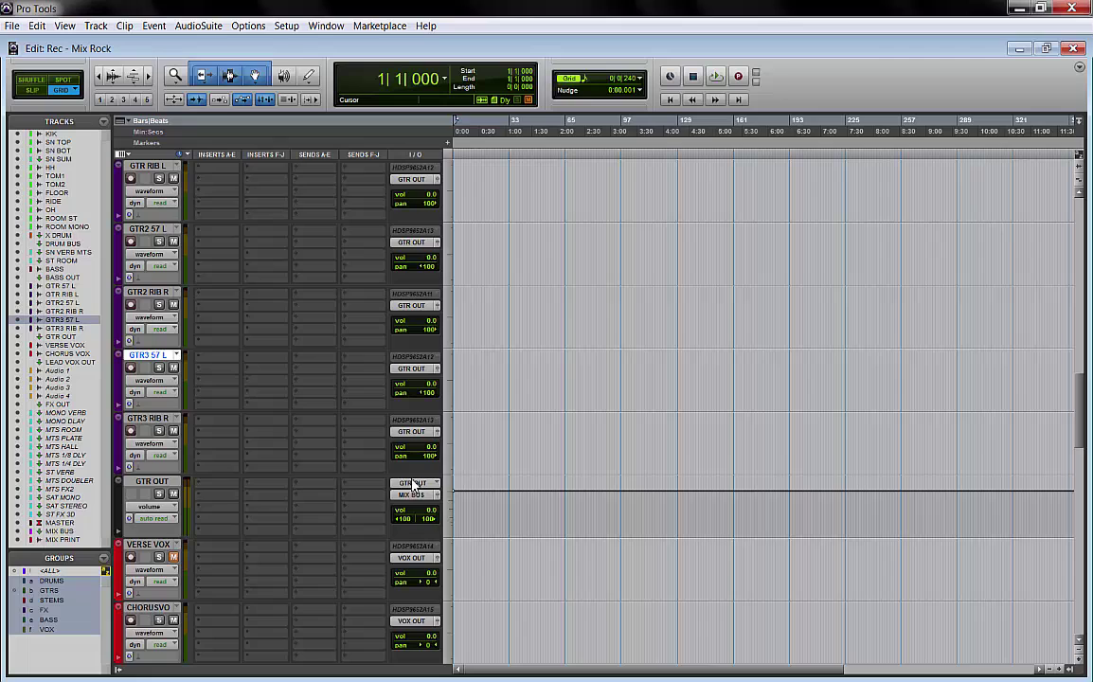
{"action": "scroll", "coordinate": [380, 445], "scroll_direction": "down", "scroll_amount": 1}
{"action": "scroll", "coordinate": [379, 445], "scroll_direction": "down", "scroll_amount": 1}
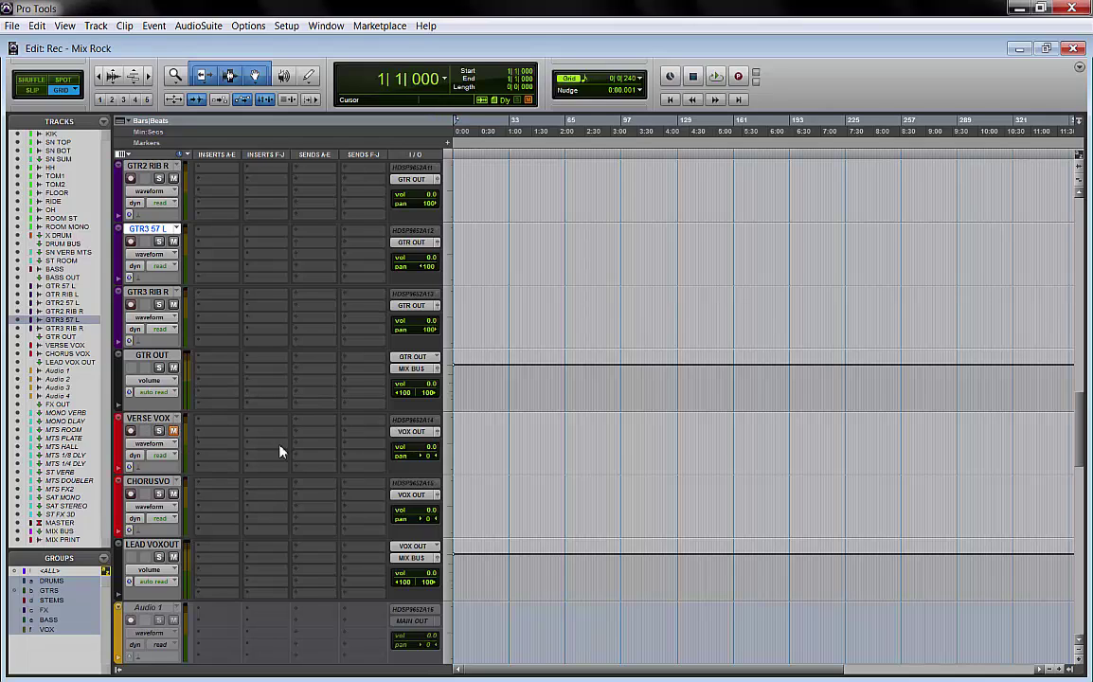
{"action": "left_click", "coordinate": [149, 417]}
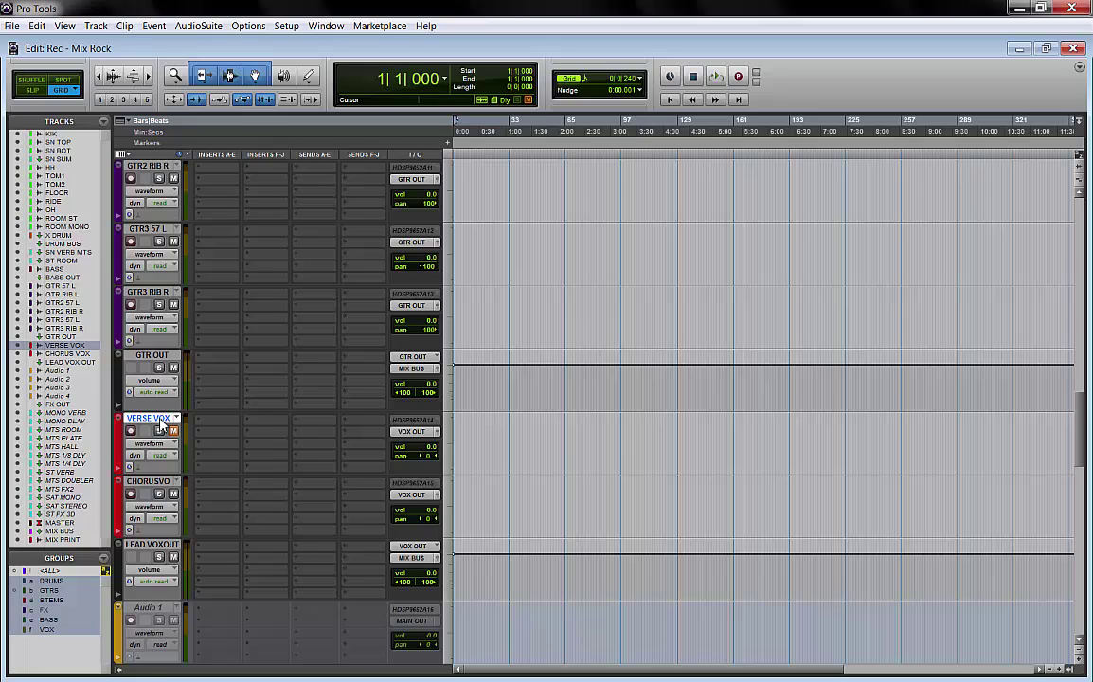
{"action": "left_click", "coordinate": [156, 485]}
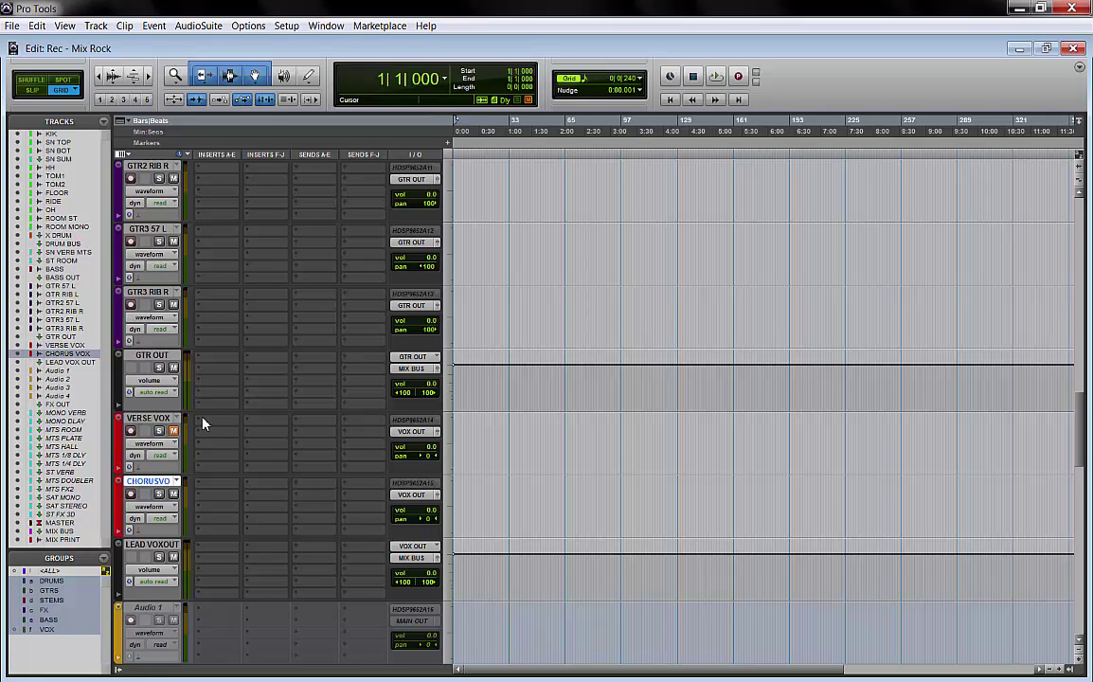
{"action": "left_click", "coordinate": [148, 418]}
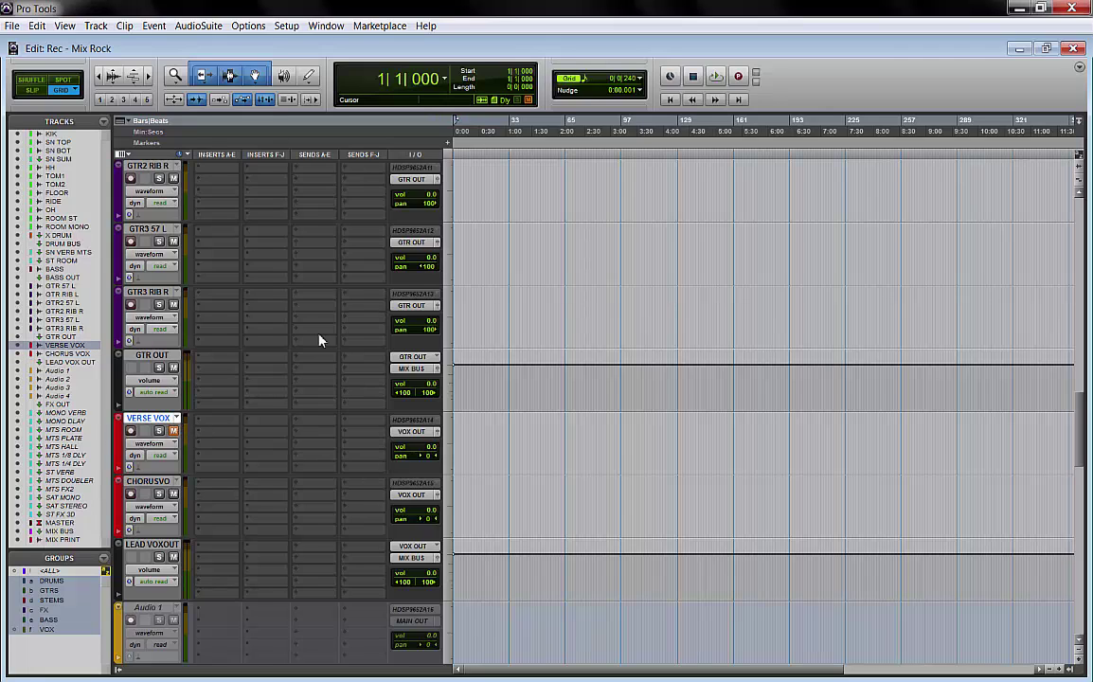
{"action": "left_click", "coordinate": [101, 77]}
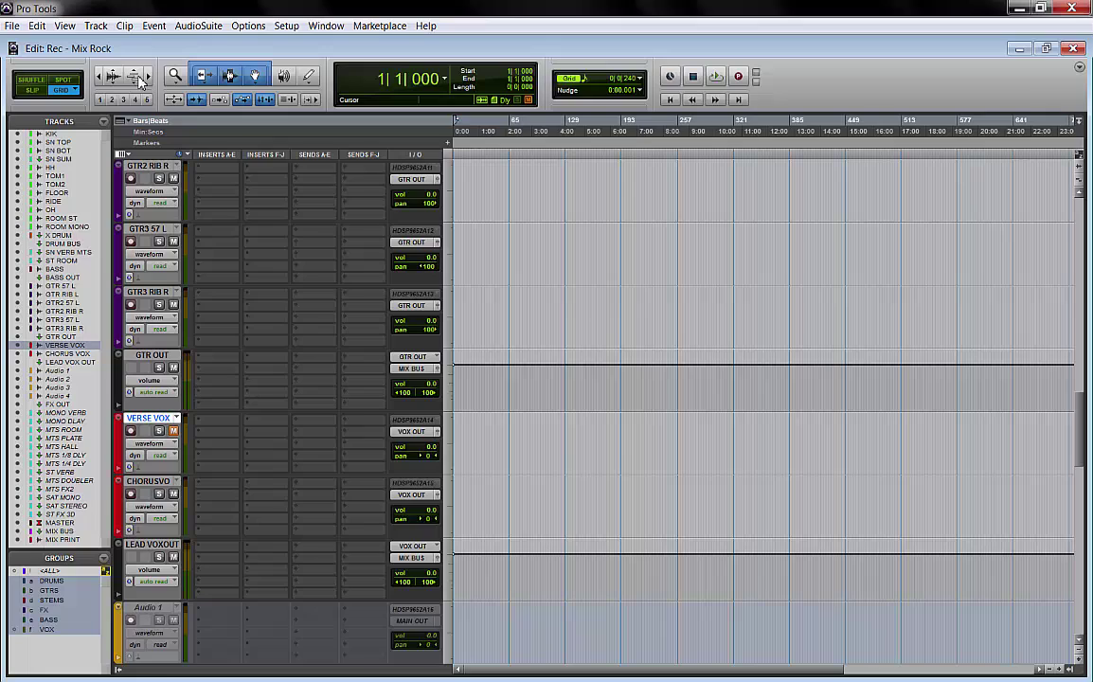
{"action": "left_click", "coordinate": [148, 77]}
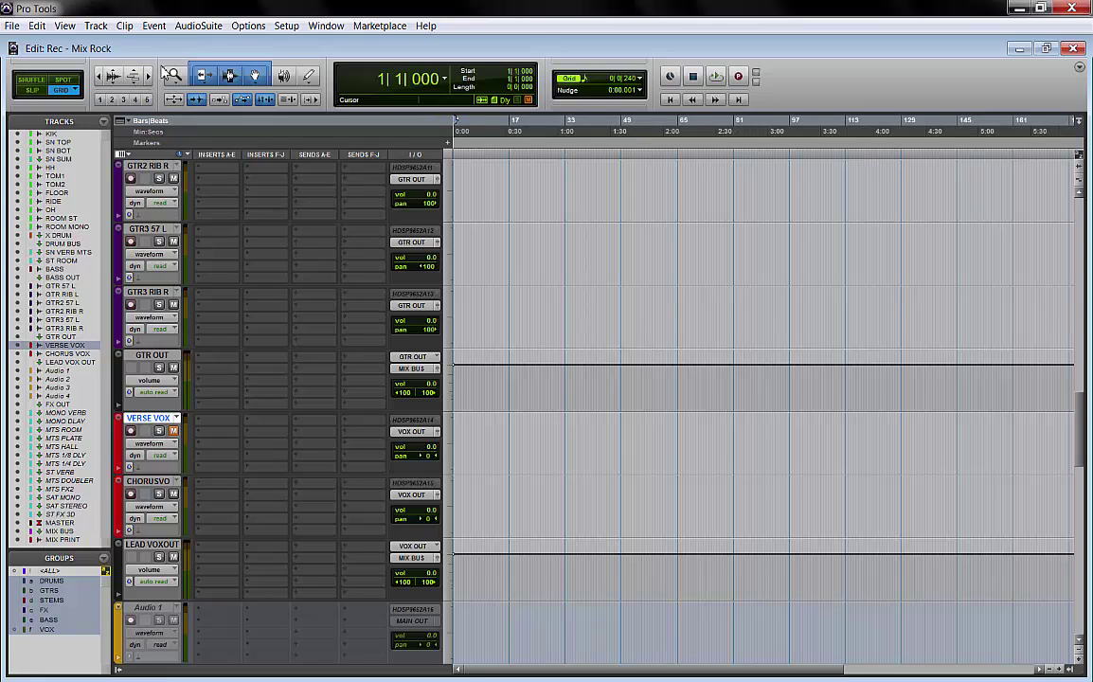
{"action": "scroll", "coordinate": [277, 320], "scroll_direction": "down", "scroll_amount": 1}
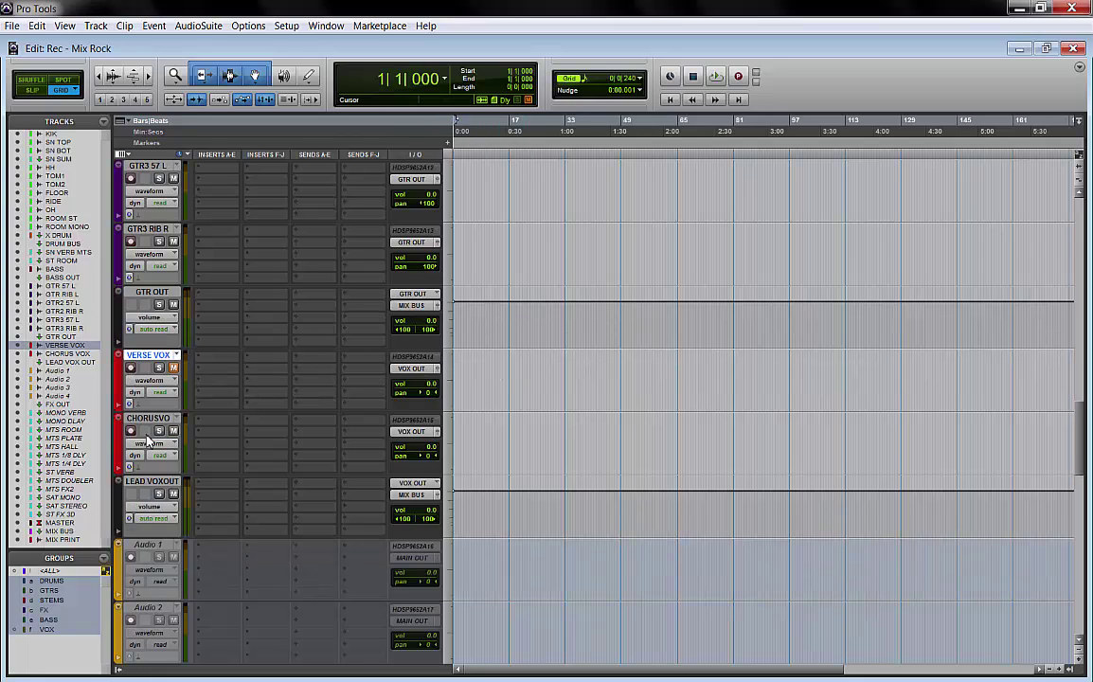
{"action": "scroll", "coordinate": [151, 367], "scroll_direction": "down", "scroll_amount": 1}
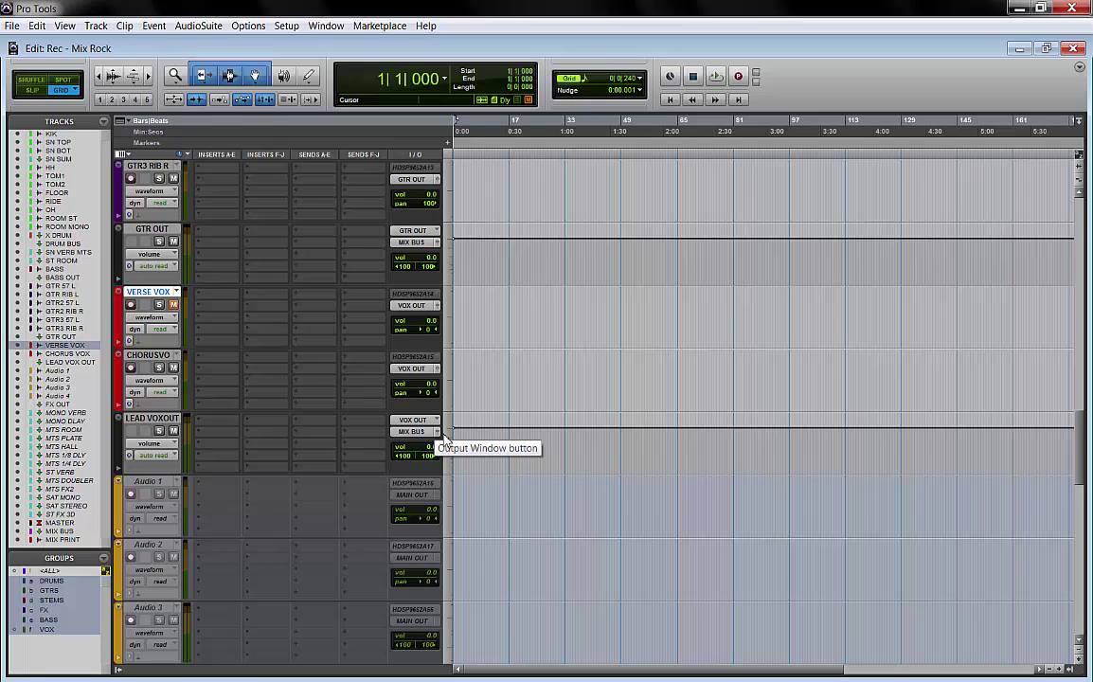
{"action": "scroll", "coordinate": [396, 380], "scroll_direction": "down", "scroll_amount": 2}
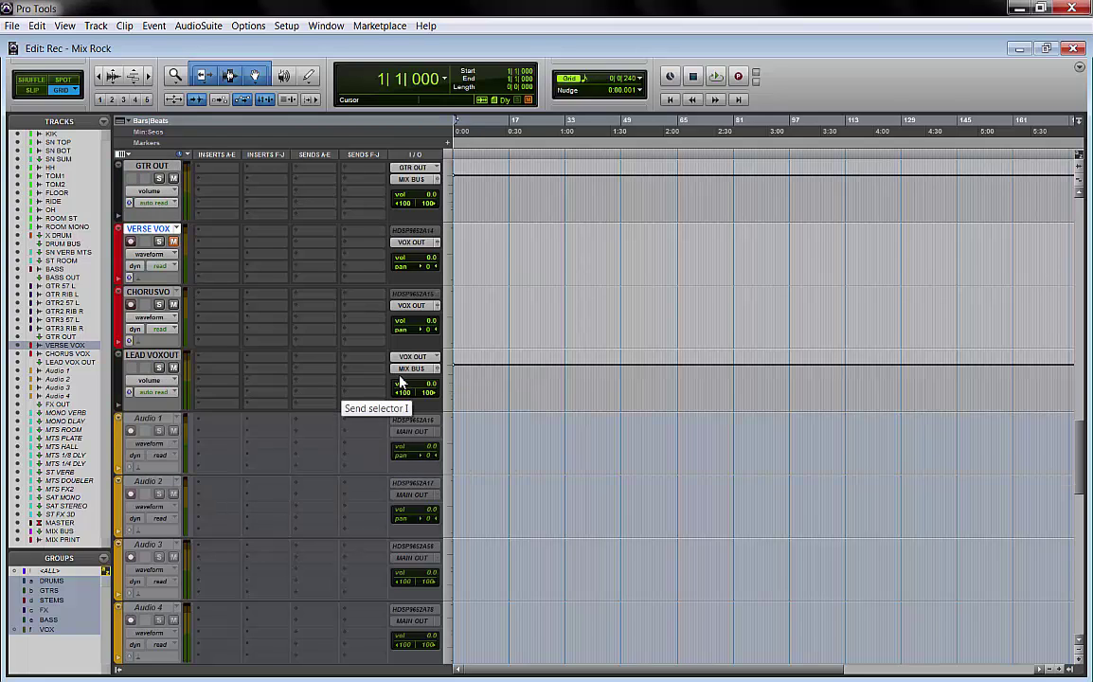
{"action": "scroll", "coordinate": [363, 320], "scroll_direction": "down", "scroll_amount": 1}
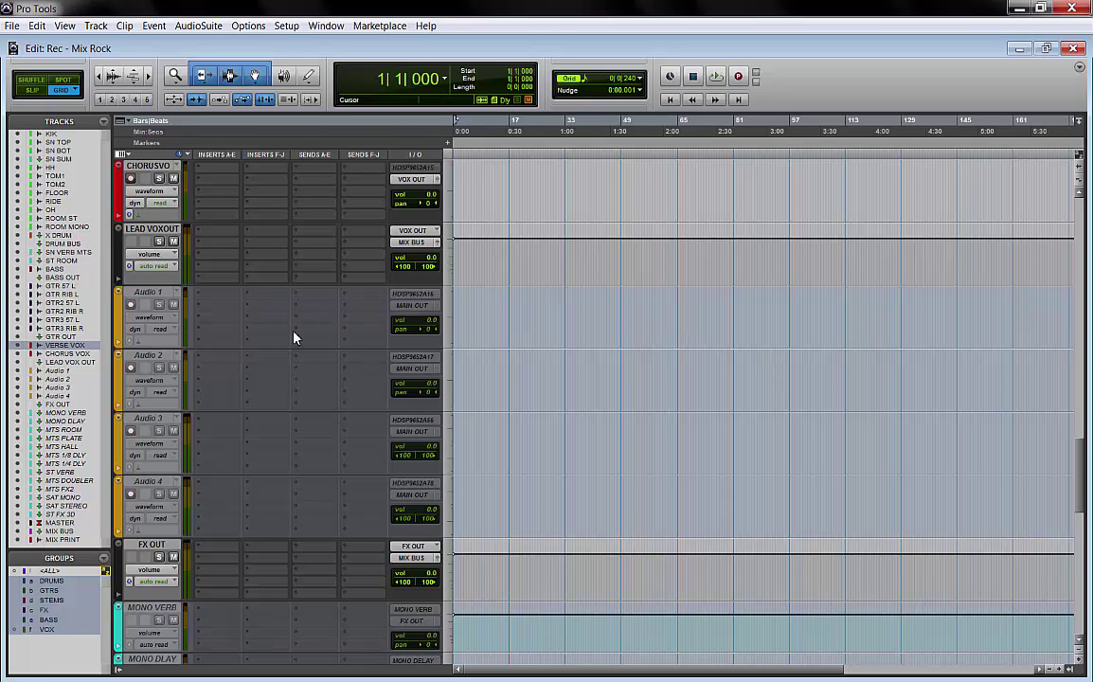
{"action": "scroll", "coordinate": [292, 337], "scroll_direction": "down", "scroll_amount": 2}
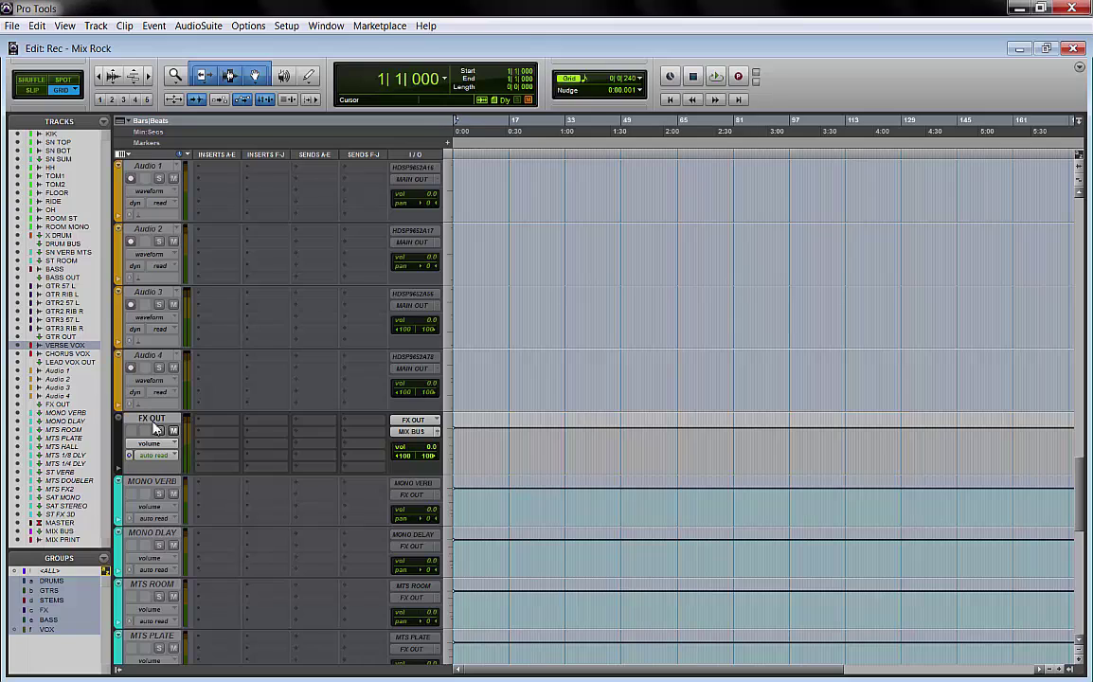
{"action": "left_click", "coordinate": [155, 425]}
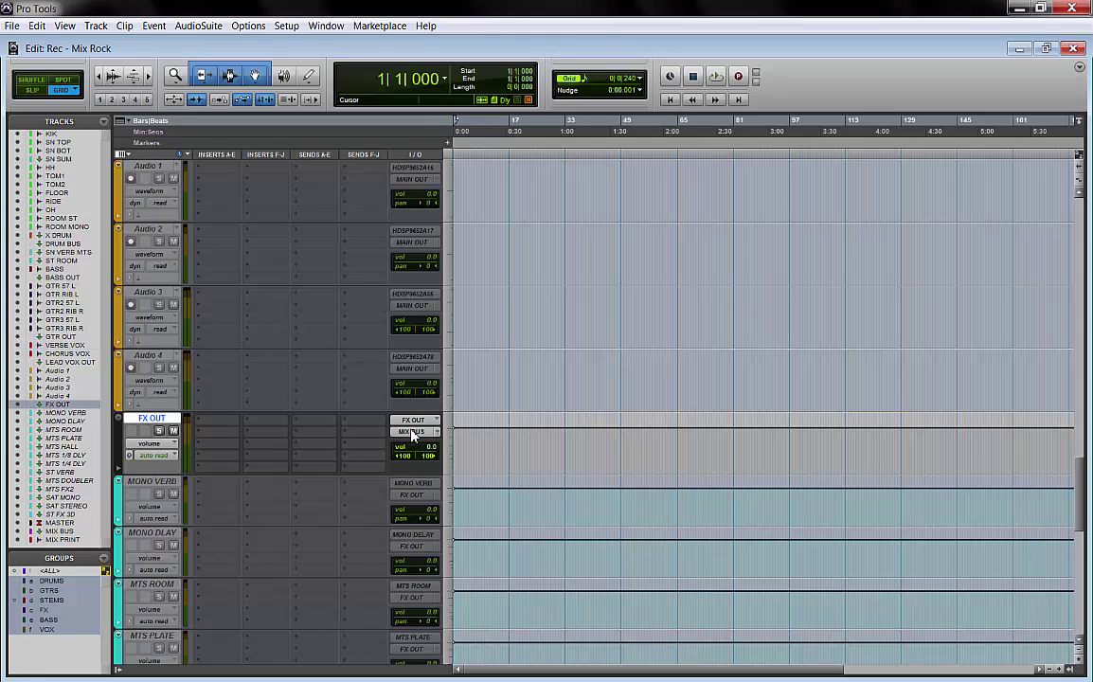
{"action": "scroll", "coordinate": [325, 431], "scroll_direction": "down", "scroll_amount": 1}
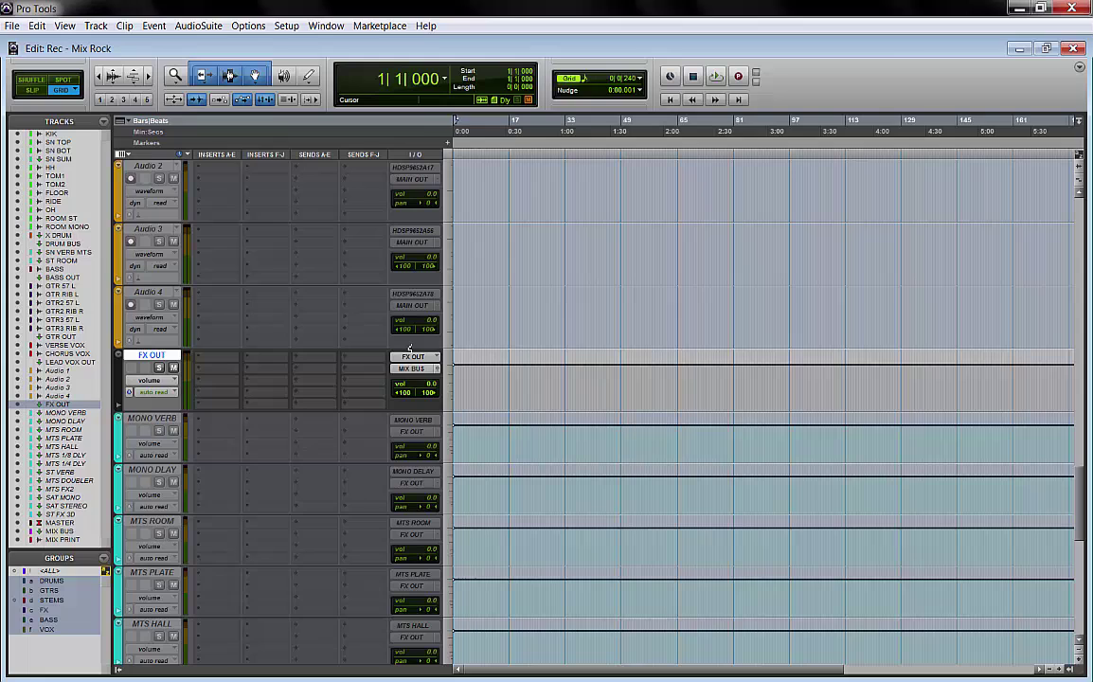
{"action": "left_click", "coordinate": [417, 358]}
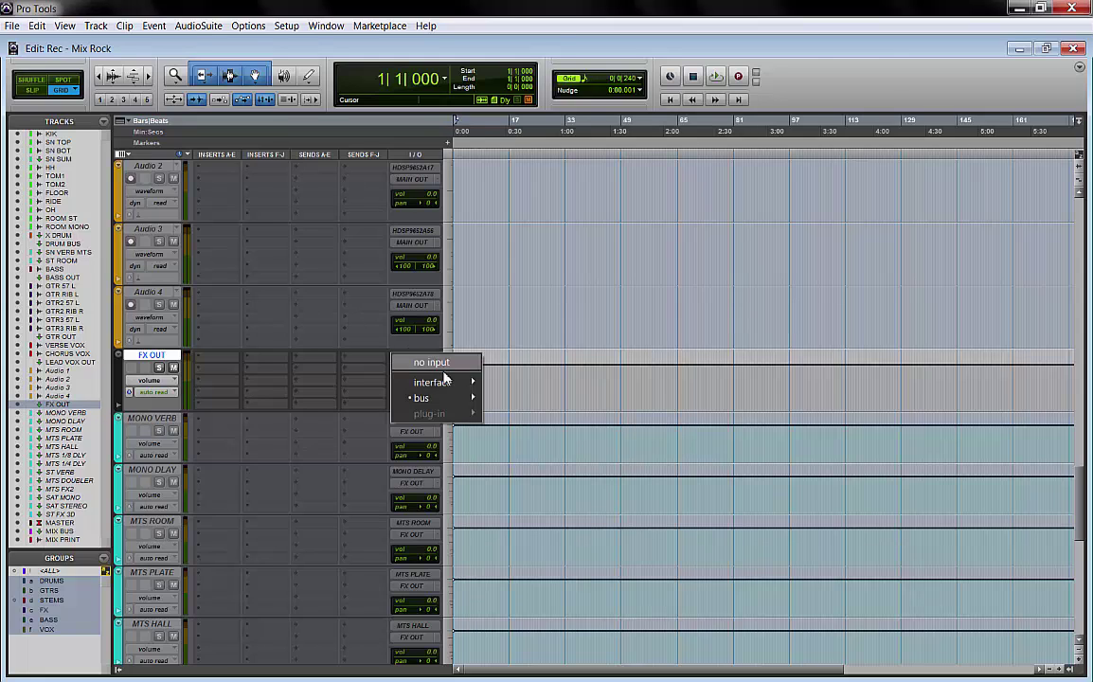
{"action": "mouse_move", "coordinate": [436, 398]}
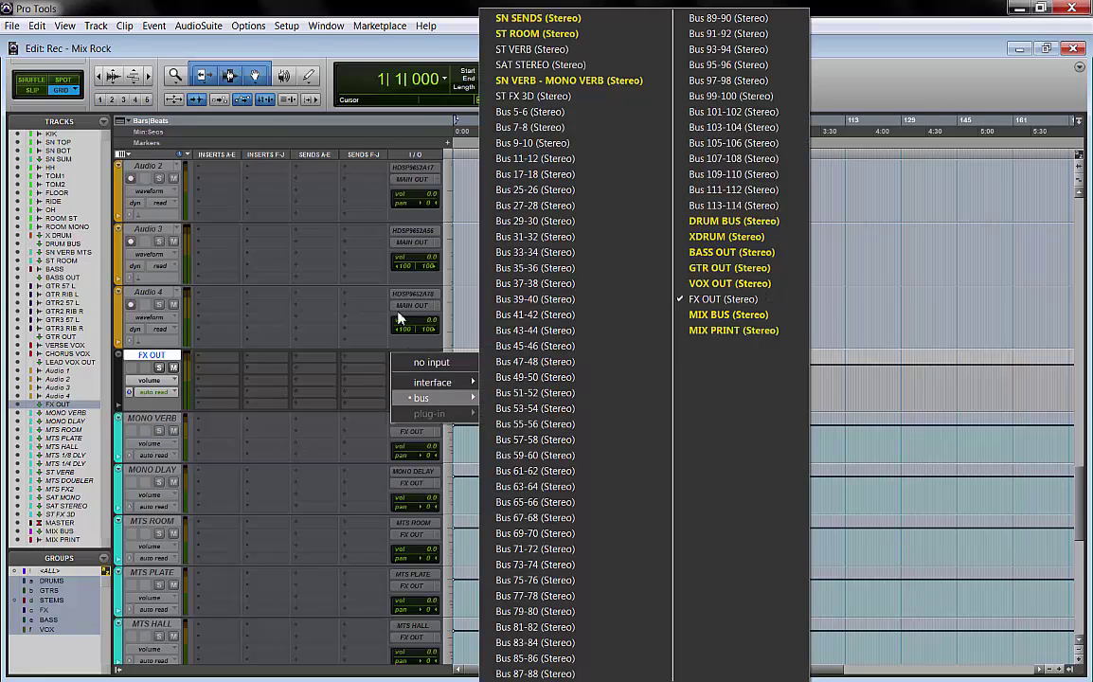
{"action": "left_click", "coordinate": [438, 54]}
{"action": "scroll", "coordinate": [255, 435], "scroll_direction": "down", "scroll_amount": 3}
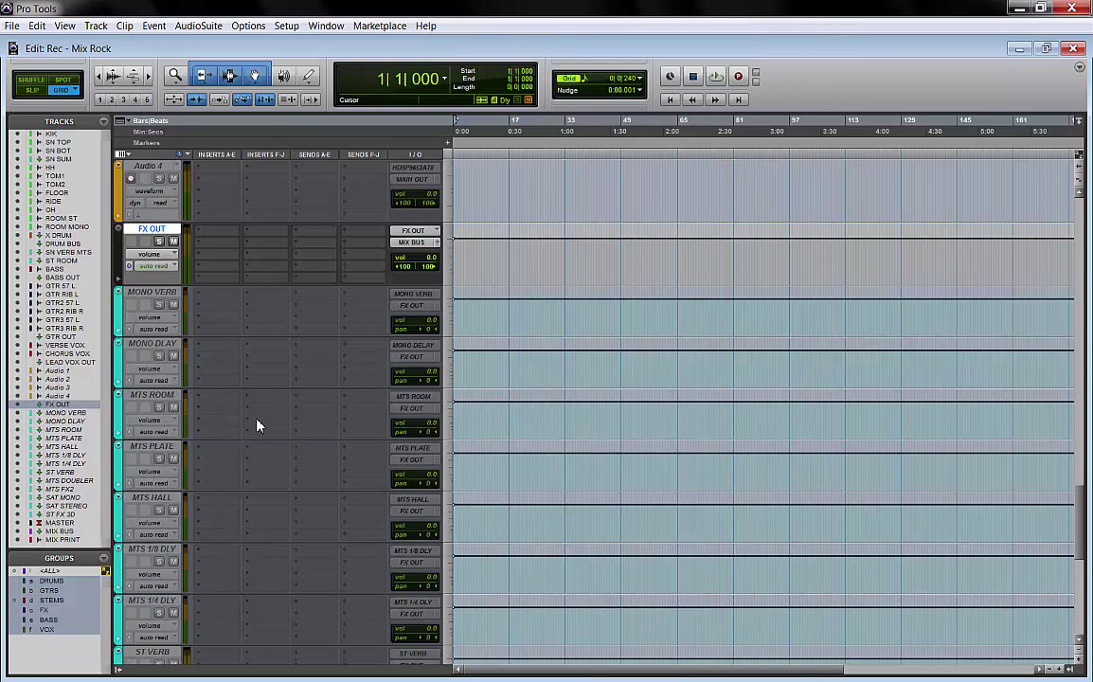
{"action": "scroll", "coordinate": [158, 317], "scroll_direction": "down", "scroll_amount": 1}
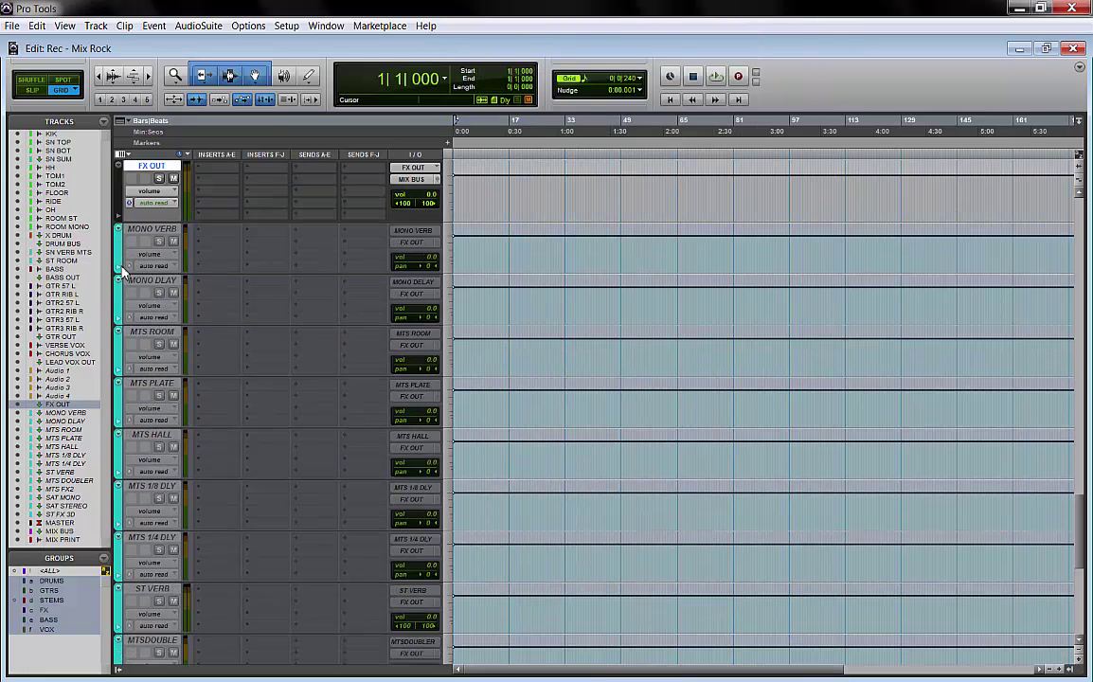
{"action": "scroll", "coordinate": [130, 261], "scroll_direction": "down", "scroll_amount": 6}
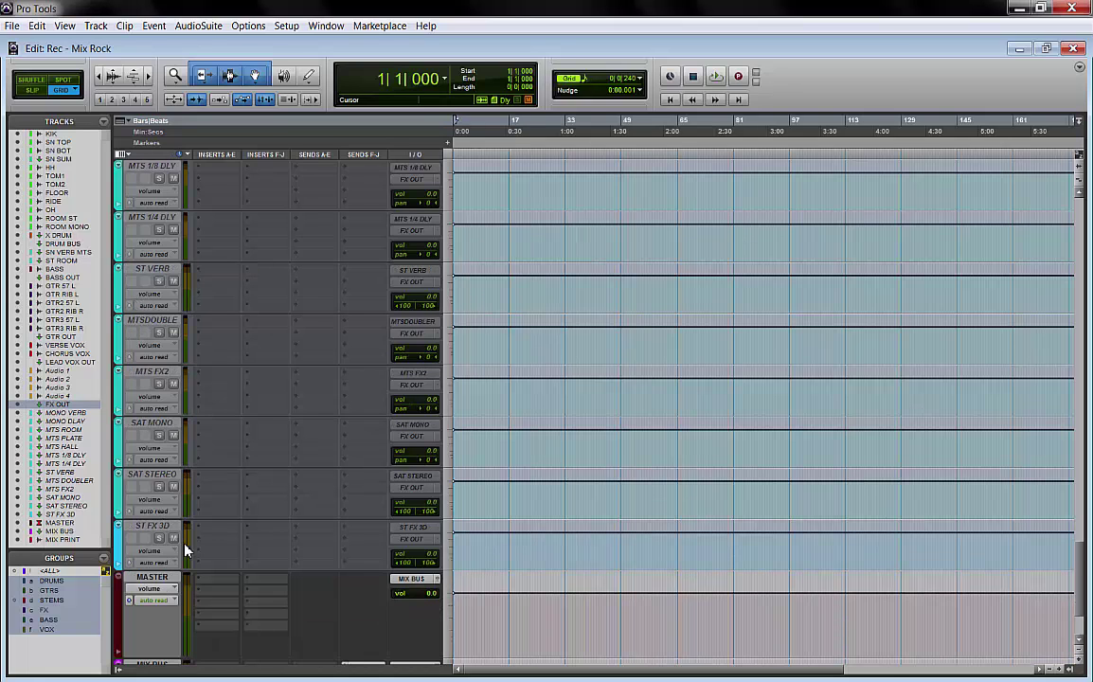
{"action": "scroll", "coordinate": [178, 512], "scroll_direction": "up", "scroll_amount": 5}
{"action": "scroll", "coordinate": [179, 359], "scroll_direction": "up", "scroll_amount": 2}
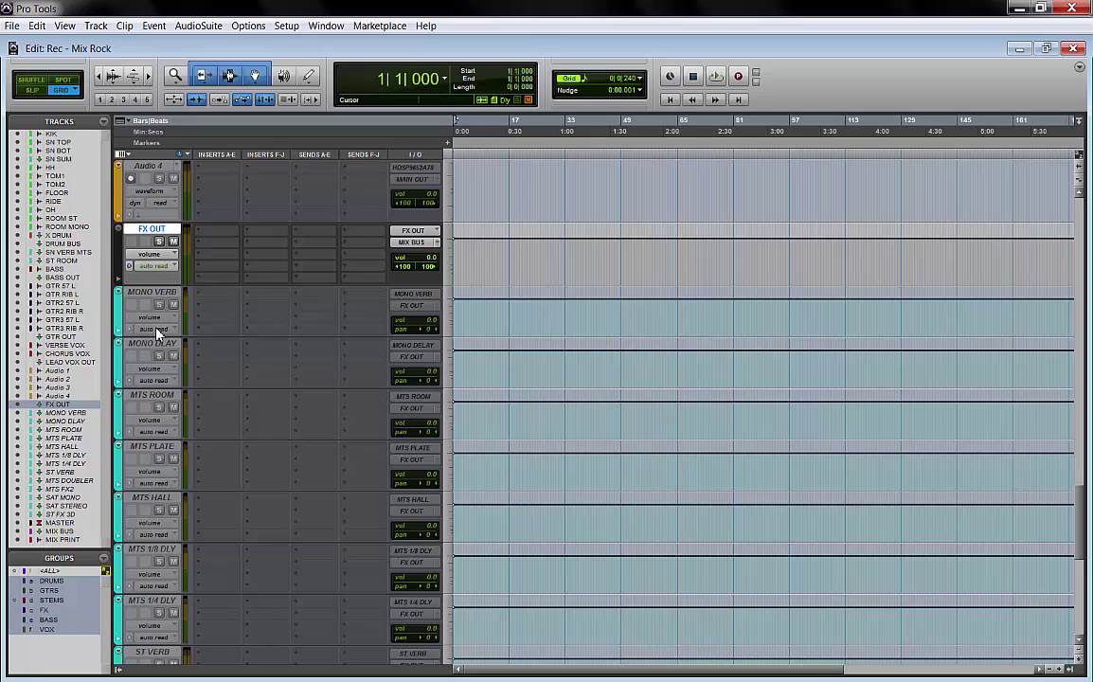
{"action": "scroll", "coordinate": [157, 295], "scroll_direction": "down", "scroll_amount": 1}
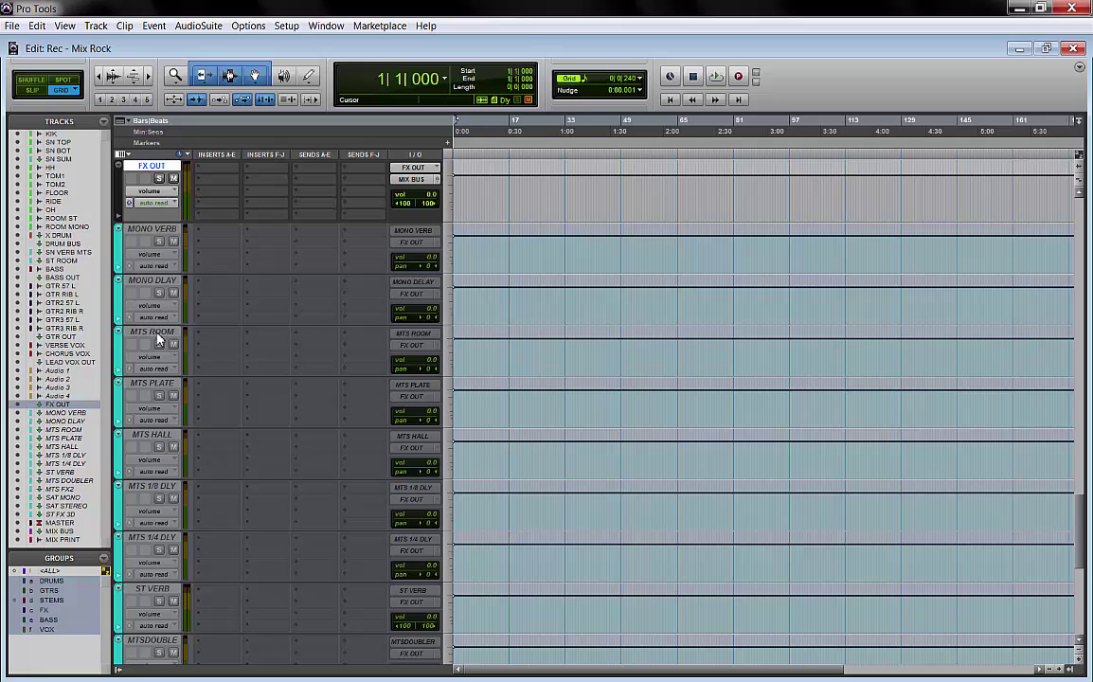
{"action": "scroll", "coordinate": [163, 392], "scroll_direction": "down", "scroll_amount": 1}
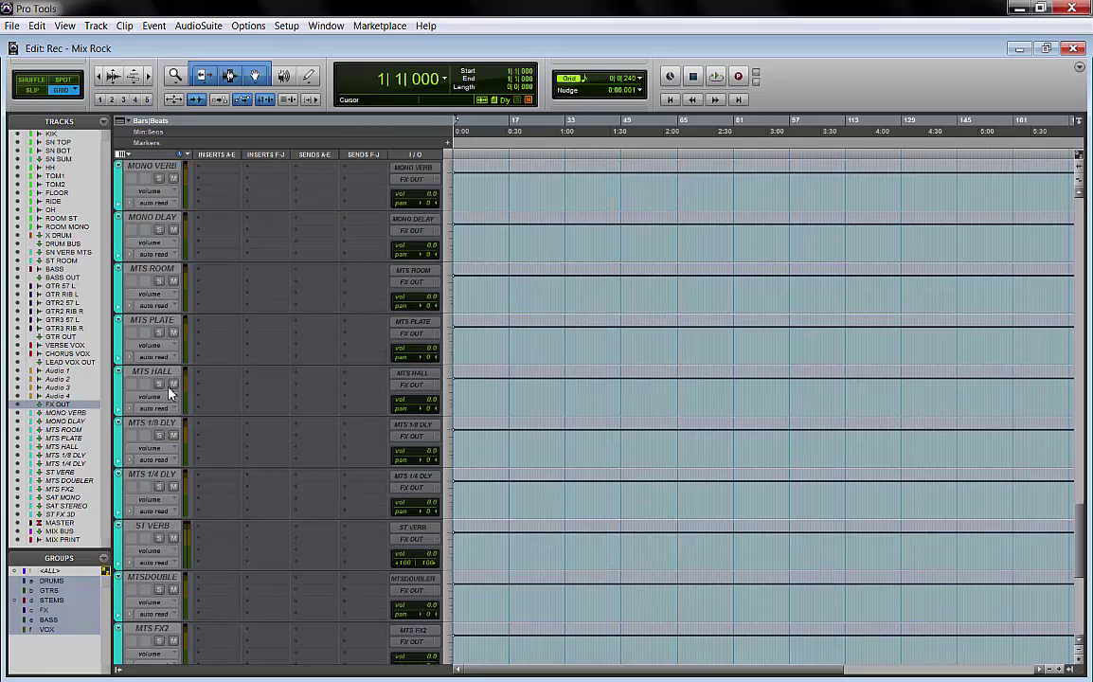
{"action": "scroll", "coordinate": [169, 429], "scroll_direction": "down", "scroll_amount": 1}
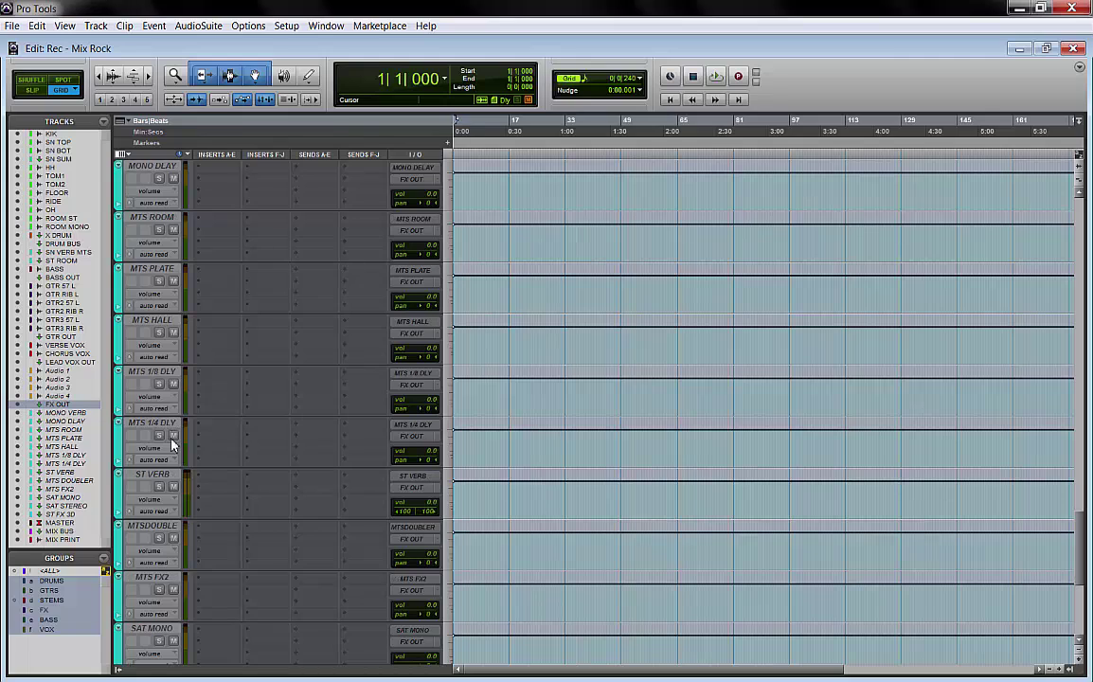
{"action": "scroll", "coordinate": [169, 481], "scroll_direction": "down", "scroll_amount": 1}
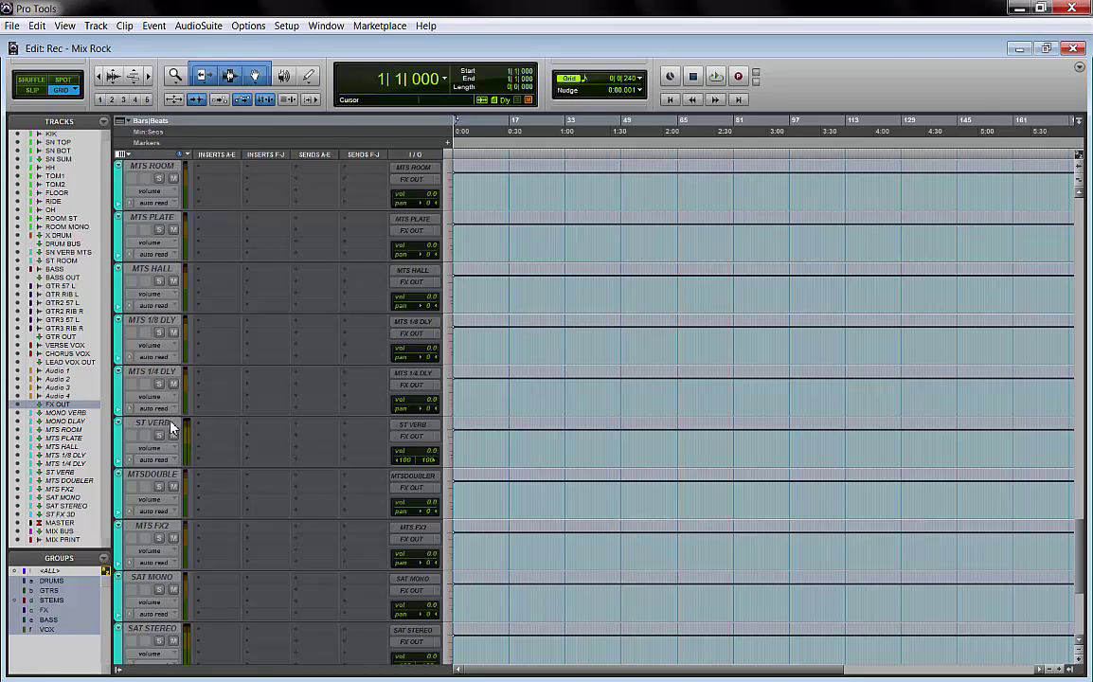
{"action": "scroll", "coordinate": [170, 429], "scroll_direction": "down", "scroll_amount": 2}
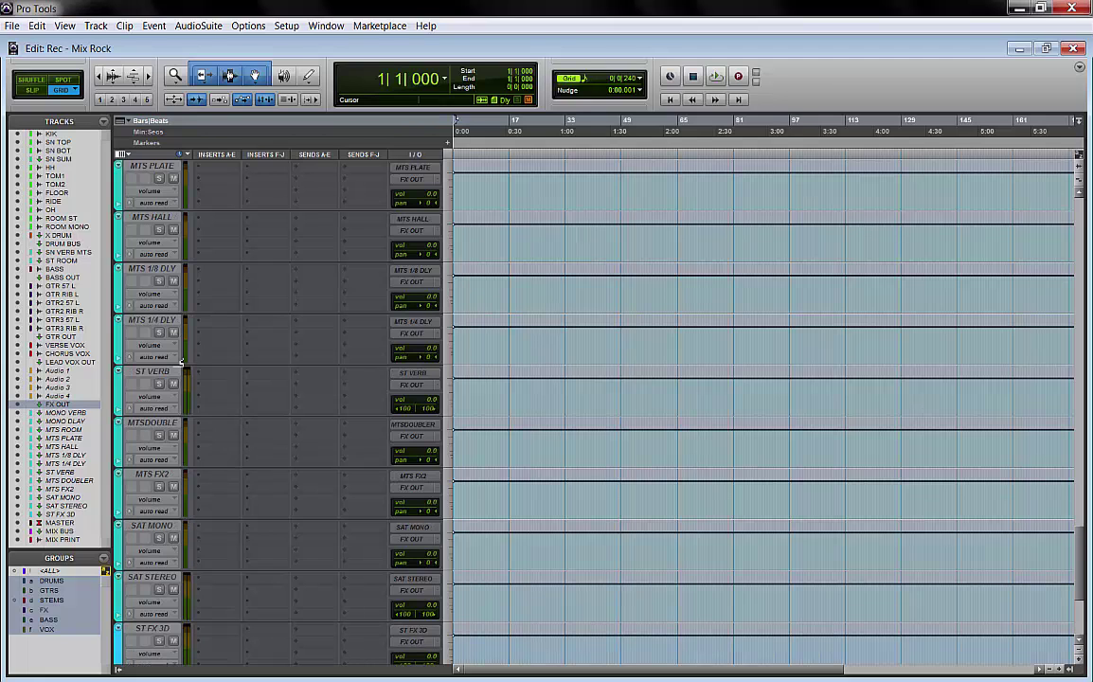
{"action": "scroll", "coordinate": [177, 306], "scroll_direction": "up", "scroll_amount": 5}
{"action": "scroll", "coordinate": [177, 305], "scroll_direction": "down", "scroll_amount": 7}
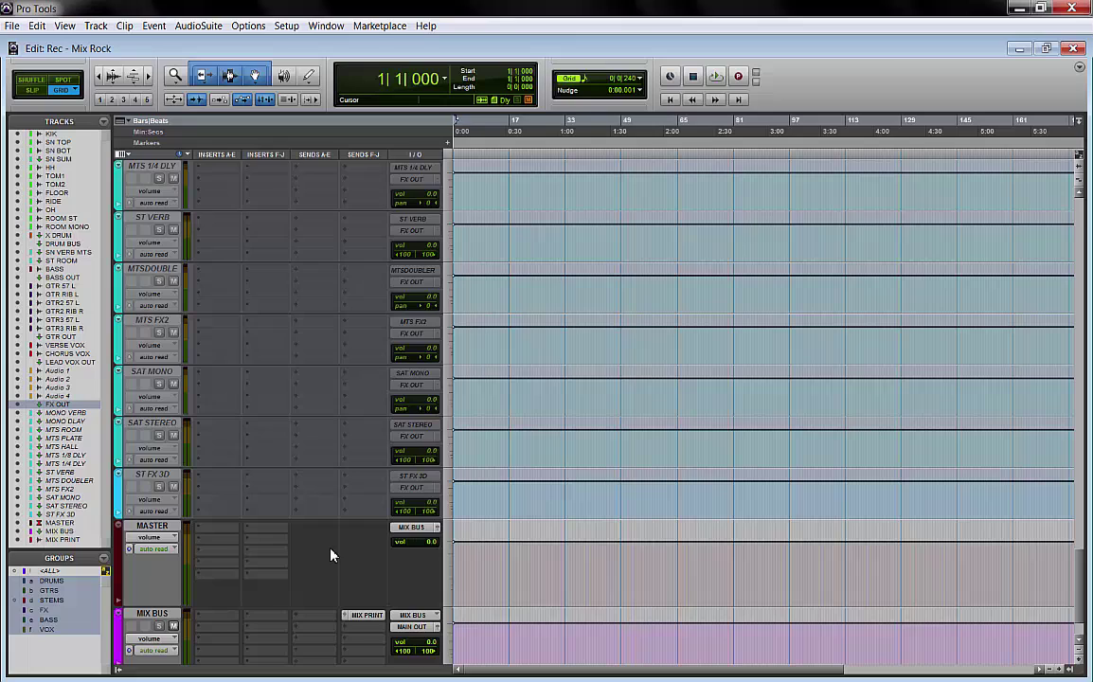
{"action": "scroll", "coordinate": [338, 546], "scroll_direction": "down", "scroll_amount": 2}
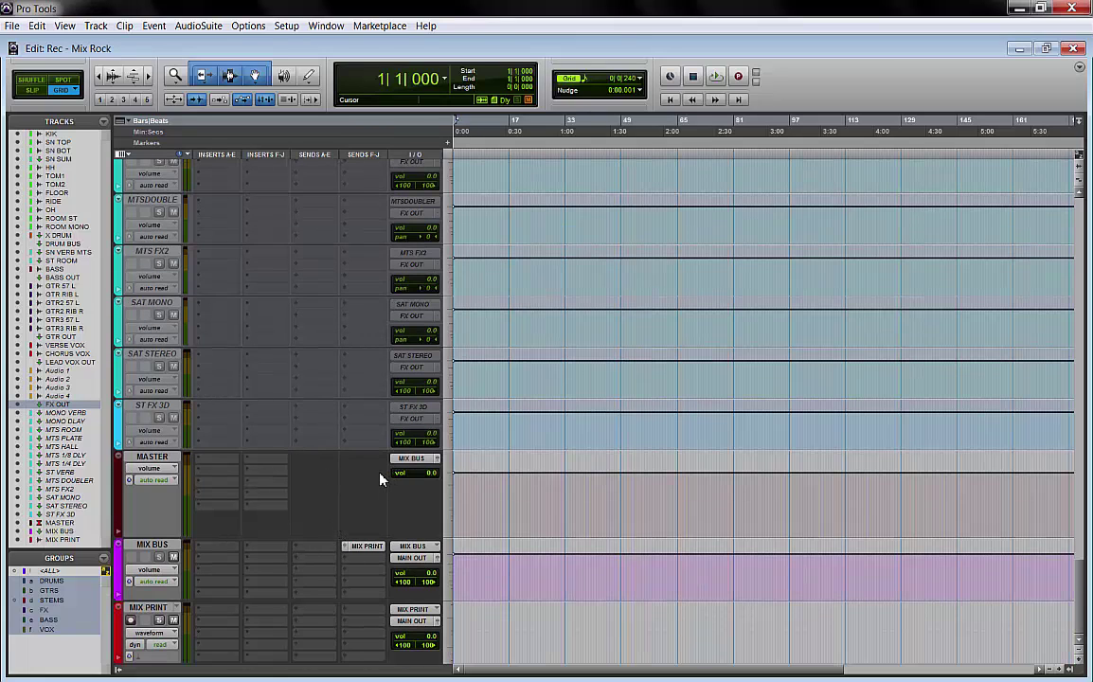
{"action": "left_click", "coordinate": [151, 459]}
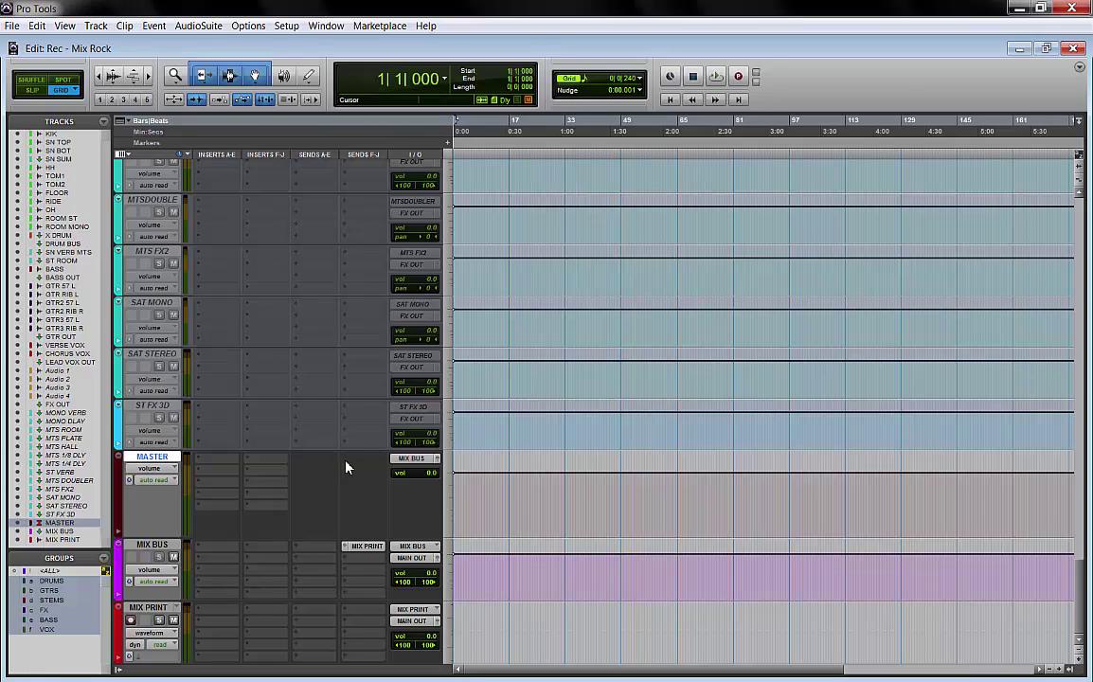
{"action": "left_click", "coordinate": [413, 458]}
{"action": "mouse_move", "coordinate": [442, 500]}
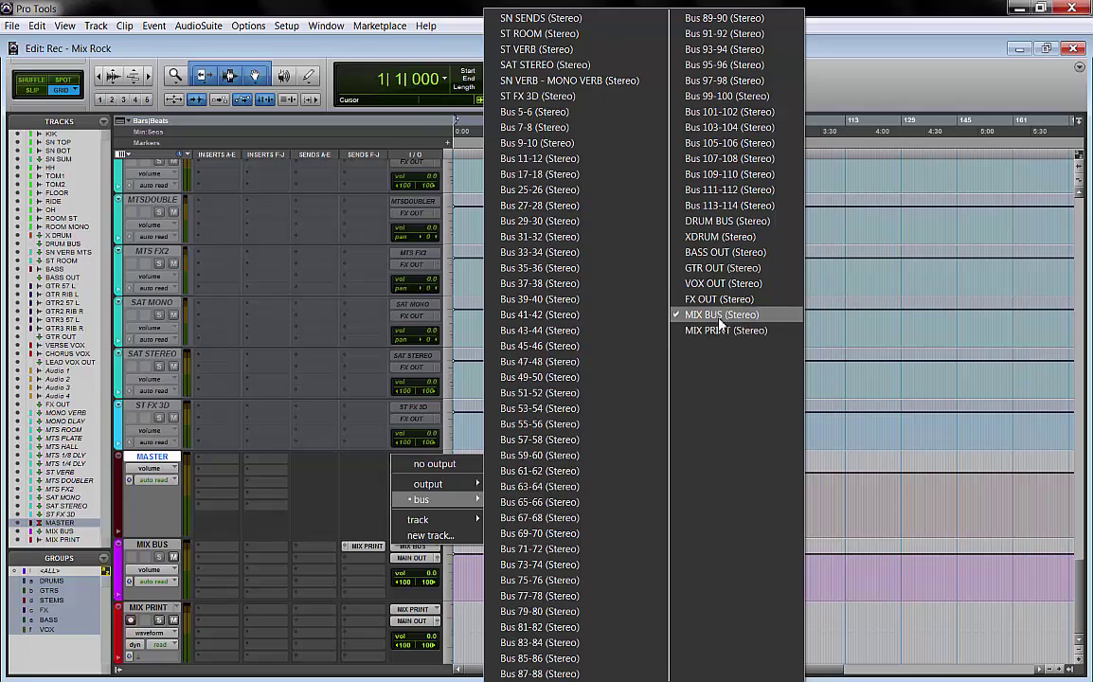
{"action": "left_click", "coordinate": [318, 420]}
{"action": "scroll", "coordinate": [363, 455], "scroll_direction": "up", "scroll_amount": 4}
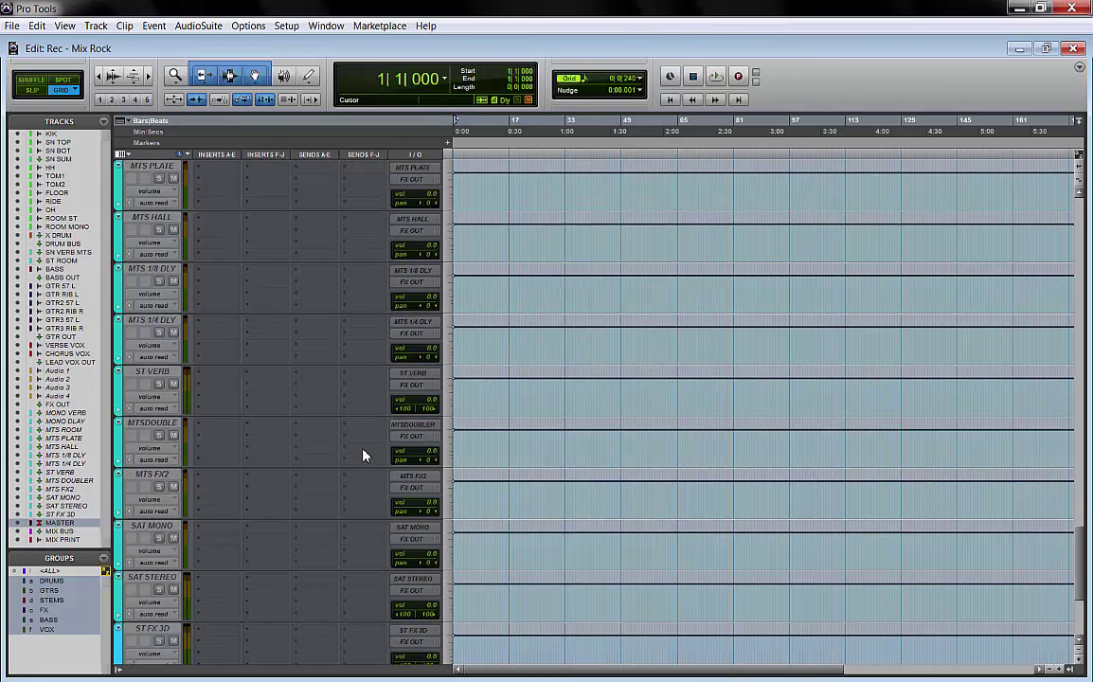
{"action": "scroll", "coordinate": [356, 421], "scroll_direction": "up", "scroll_amount": 10}
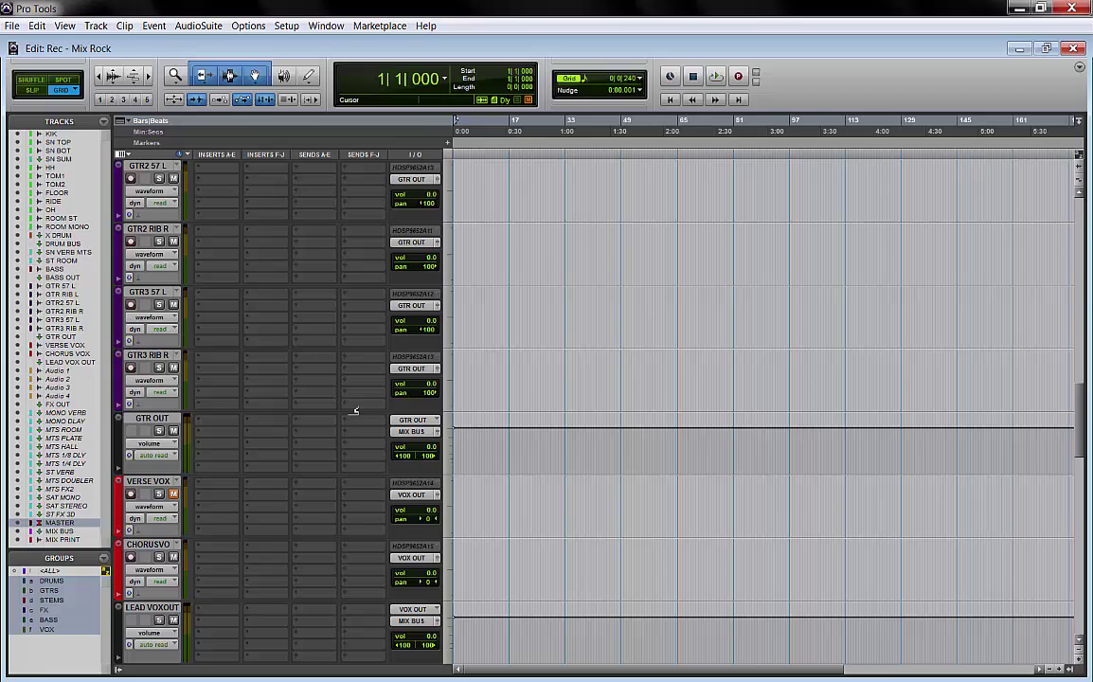
{"action": "scroll", "coordinate": [318, 368], "scroll_direction": "up", "scroll_amount": 10}
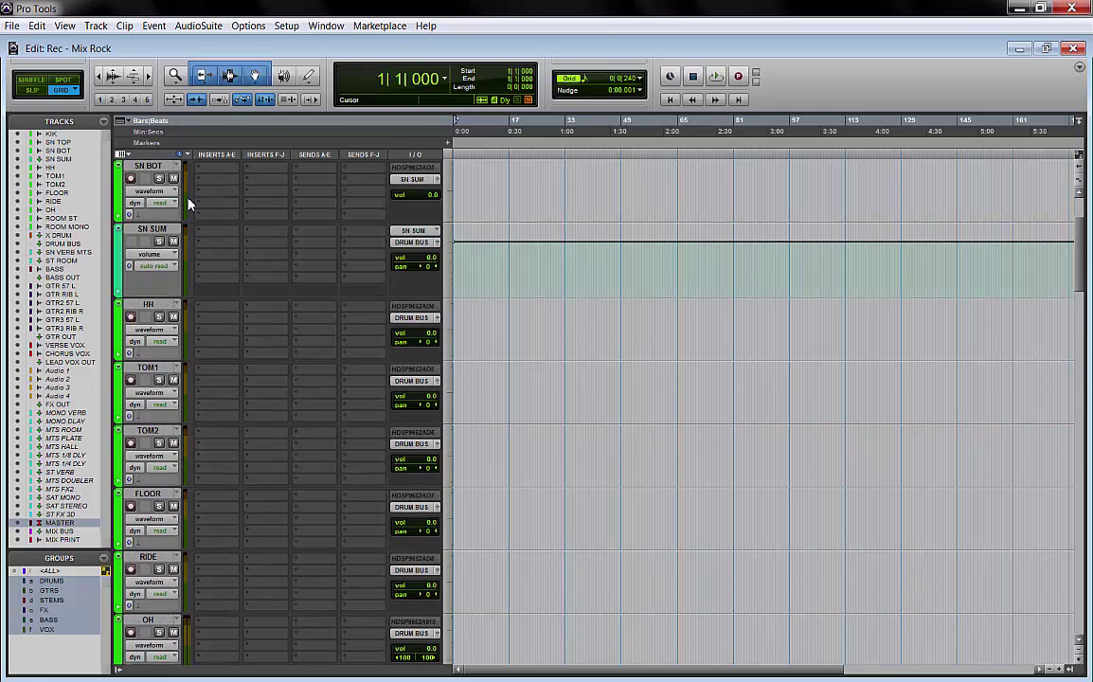
{"action": "scroll", "coordinate": [296, 352], "scroll_direction": "down", "scroll_amount": 6}
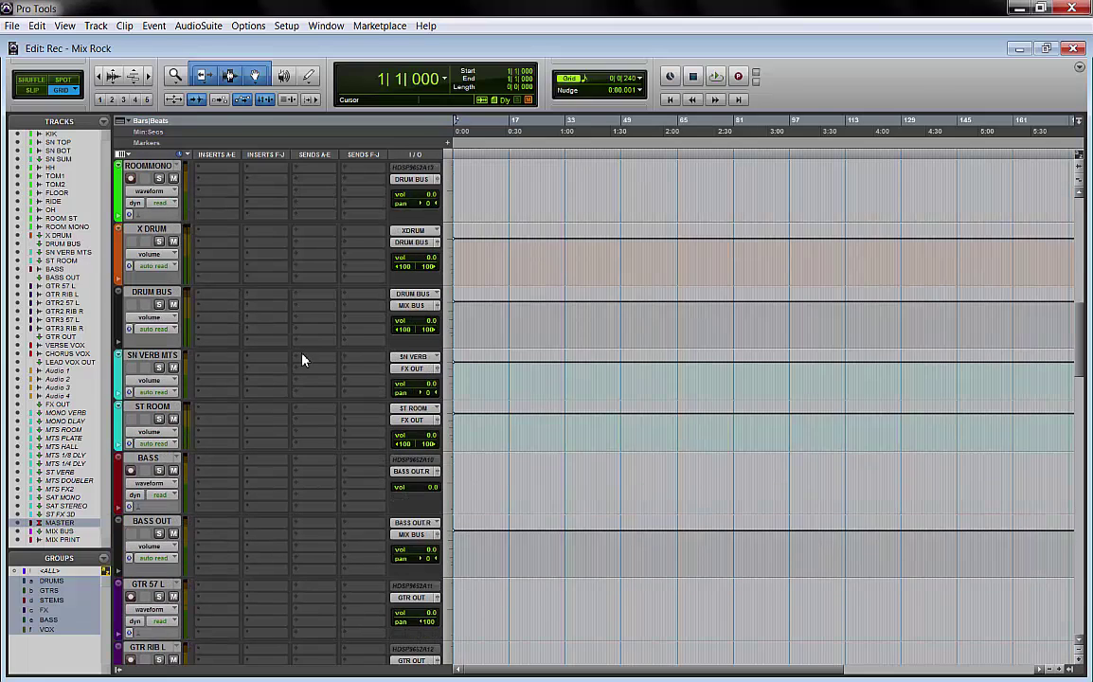
{"action": "scroll", "coordinate": [302, 359], "scroll_direction": "down", "scroll_amount": 12}
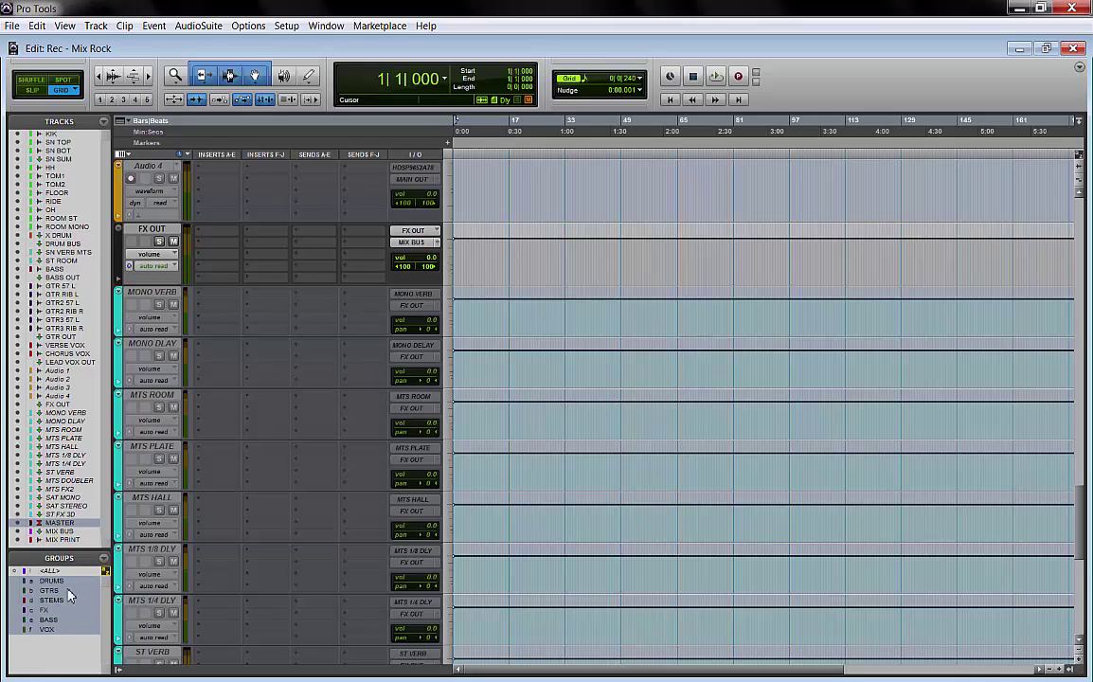
{"action": "left_click", "coordinate": [120, 256]}
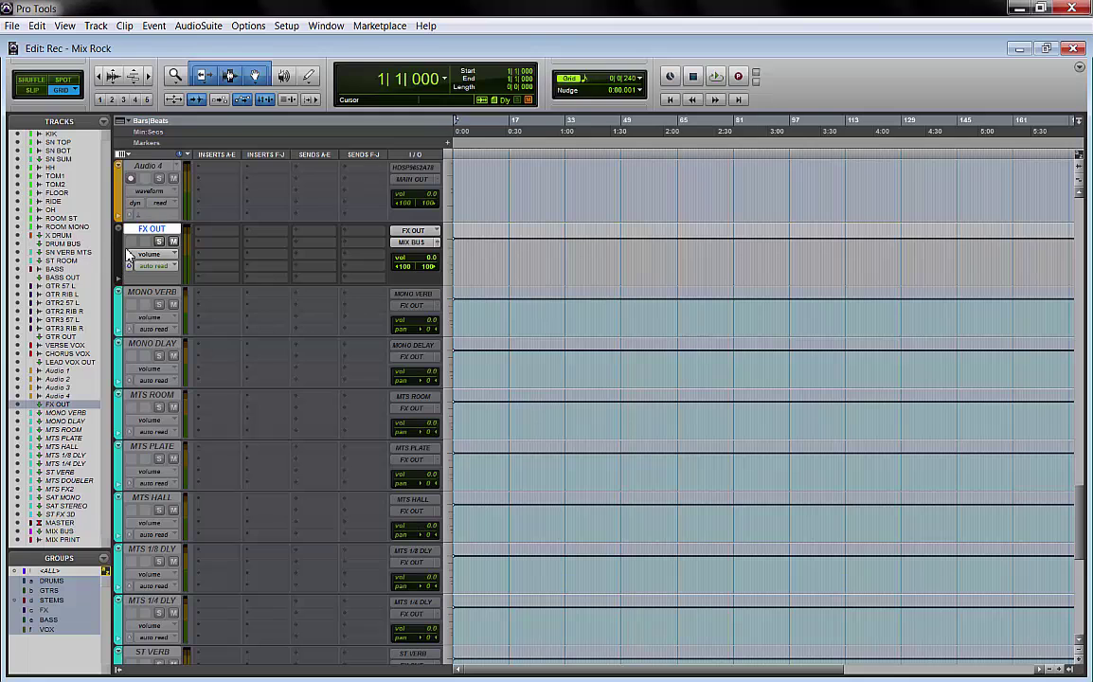
{"action": "scroll", "coordinate": [136, 270], "scroll_direction": "up", "scroll_amount": 5}
{"action": "scroll", "coordinate": [135, 270], "scroll_direction": "down", "scroll_amount": 2}
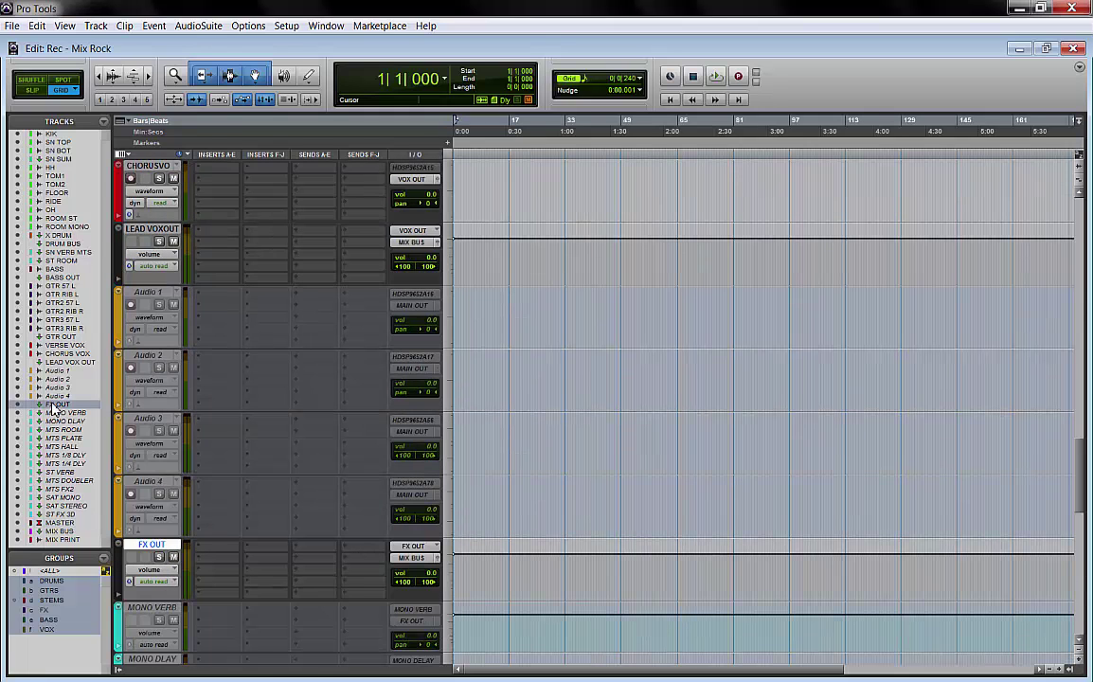
Show only the STEMS group's tracks, then solo and unsolo all the stems.
{"action": "right_click", "coordinate": [53, 605]}
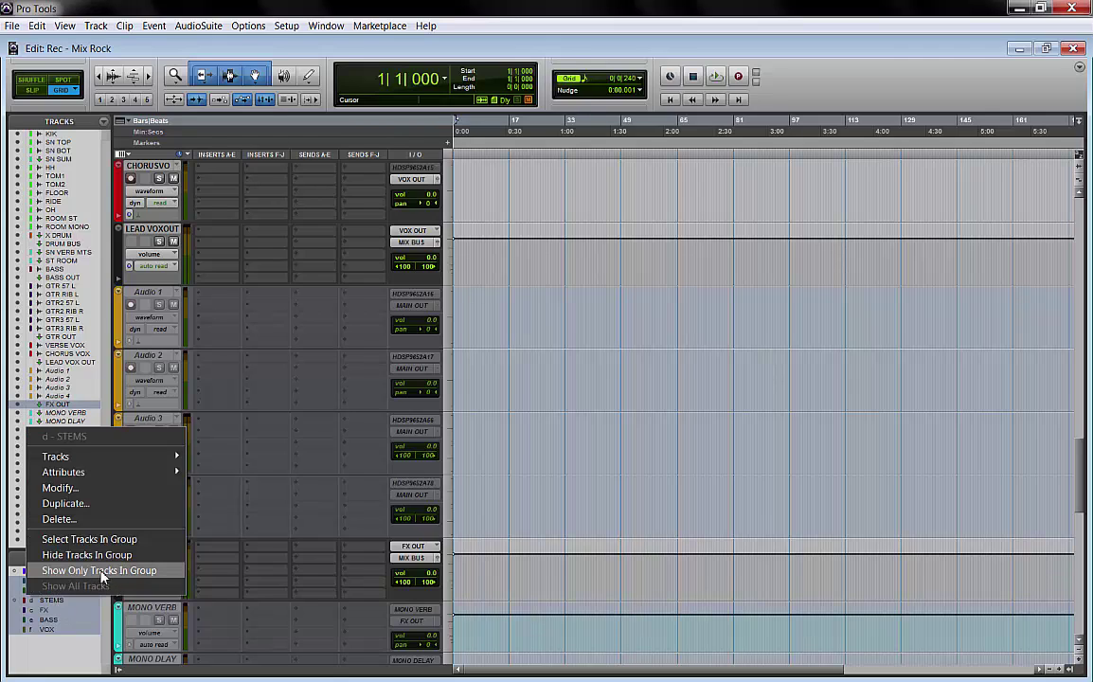
{"action": "left_click", "coordinate": [133, 571]}
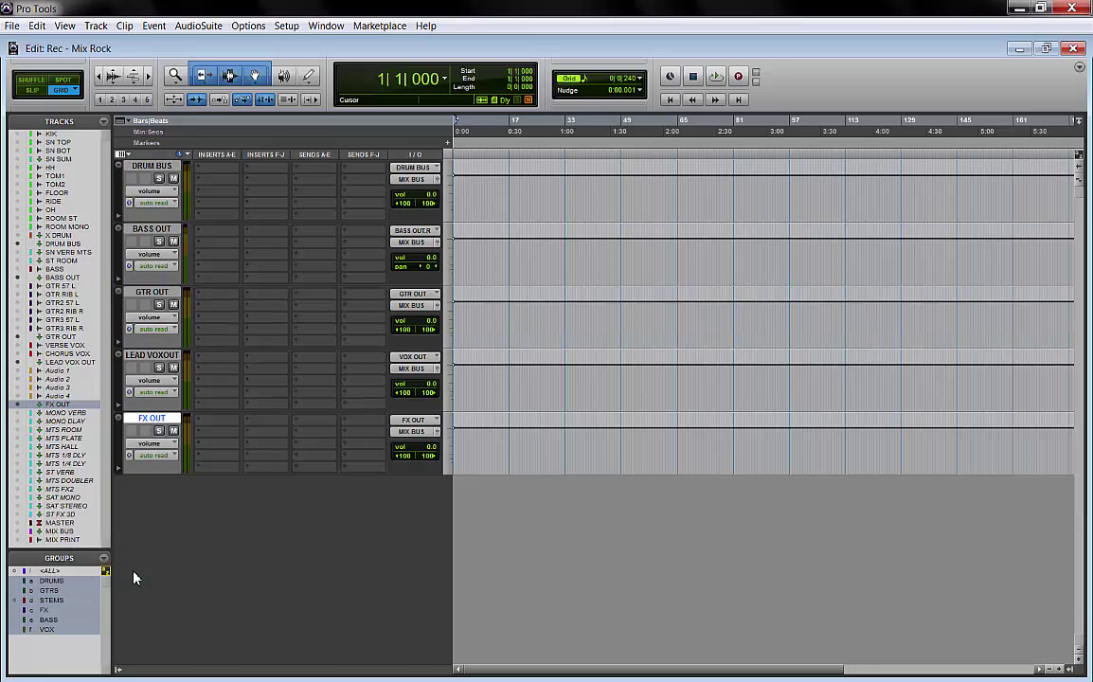
{"action": "left_click", "coordinate": [144, 291]}
{"action": "left_click", "coordinate": [157, 367], "text": "alt"}
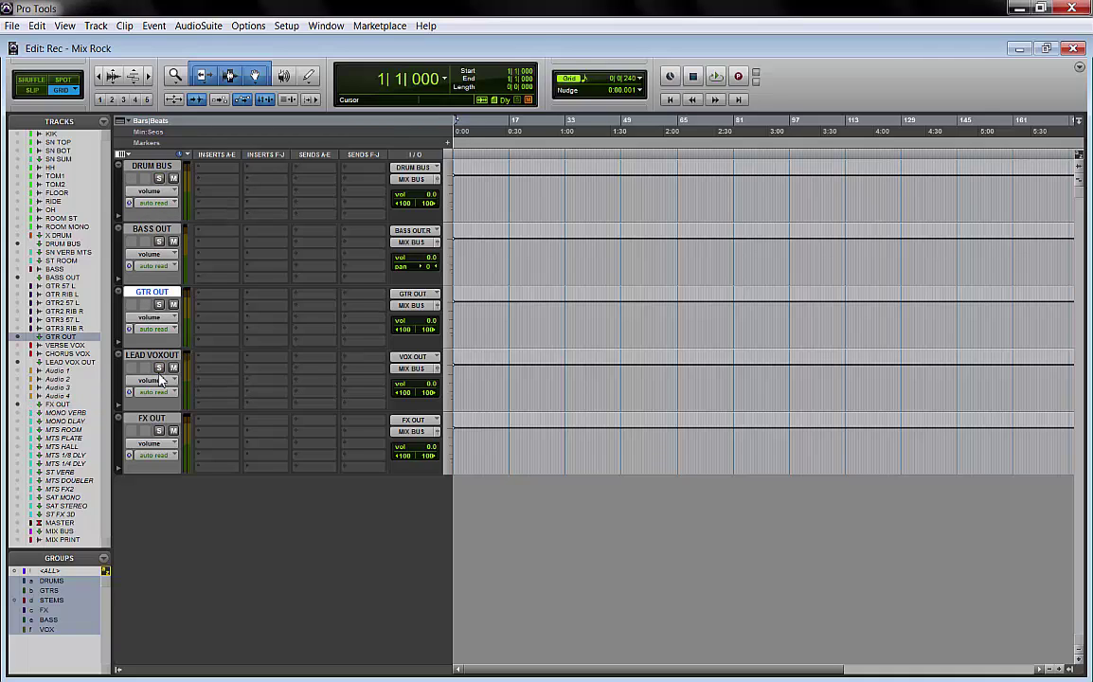
{"action": "left_click", "coordinate": [159, 178], "text": "alt"}
{"action": "left_click", "coordinate": [146, 166]}
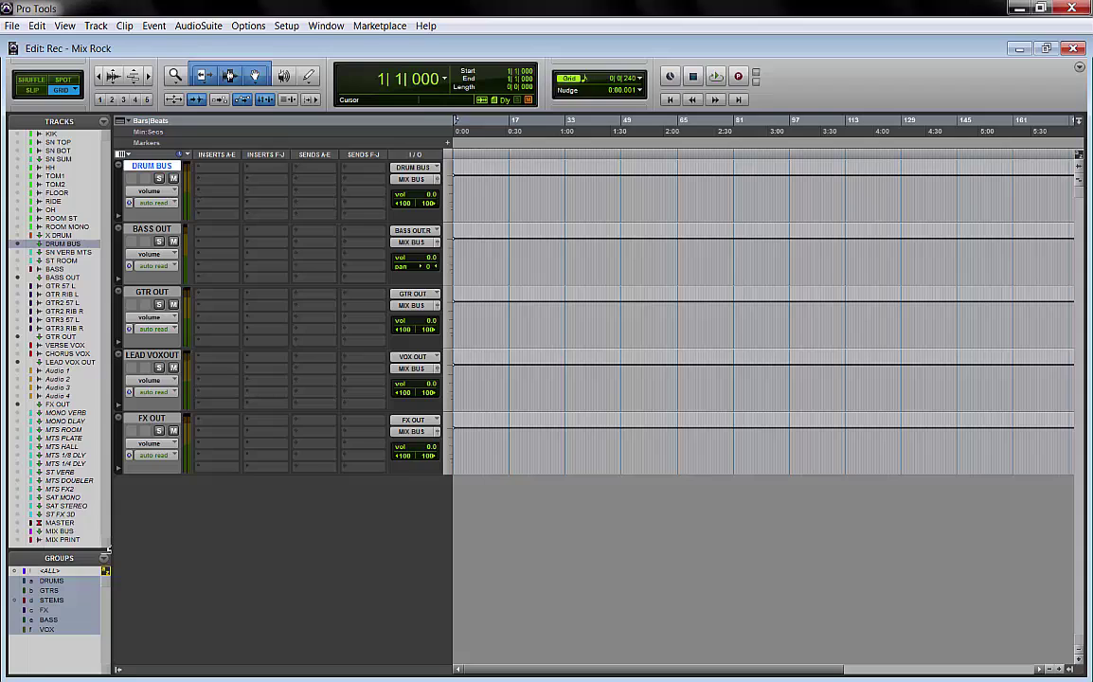
Show every session track again and scroll down to MASTER.
{"action": "right_click", "coordinate": [69, 586]}
{"action": "left_click", "coordinate": [71, 589]}
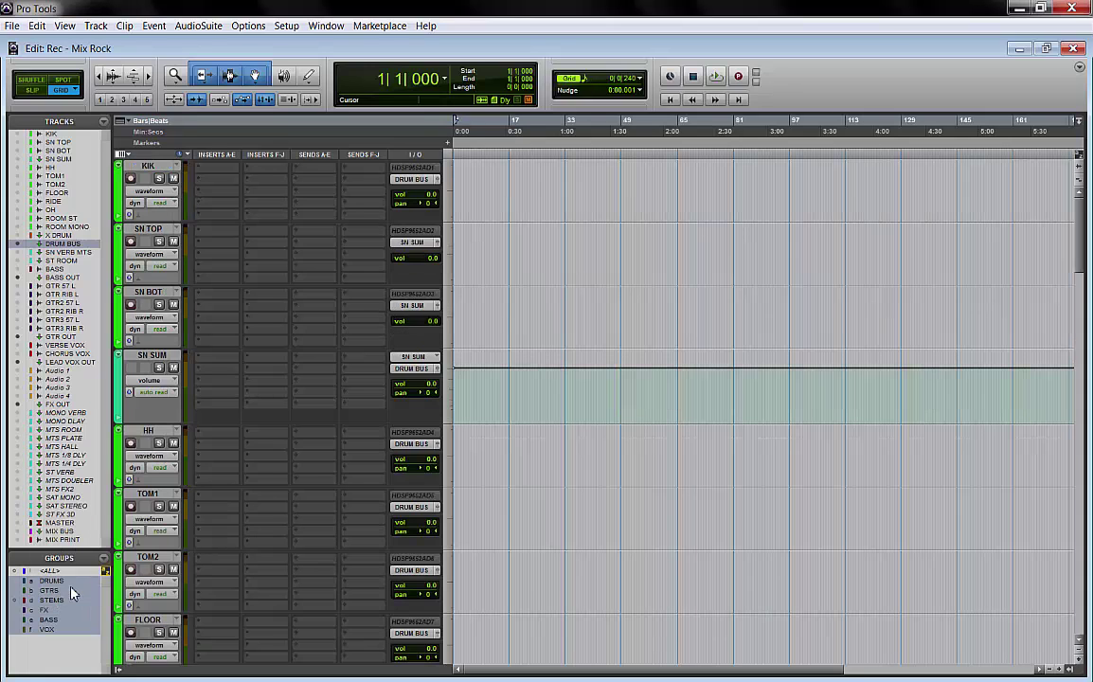
{"action": "scroll", "coordinate": [260, 458], "scroll_direction": "down", "scroll_amount": 15}
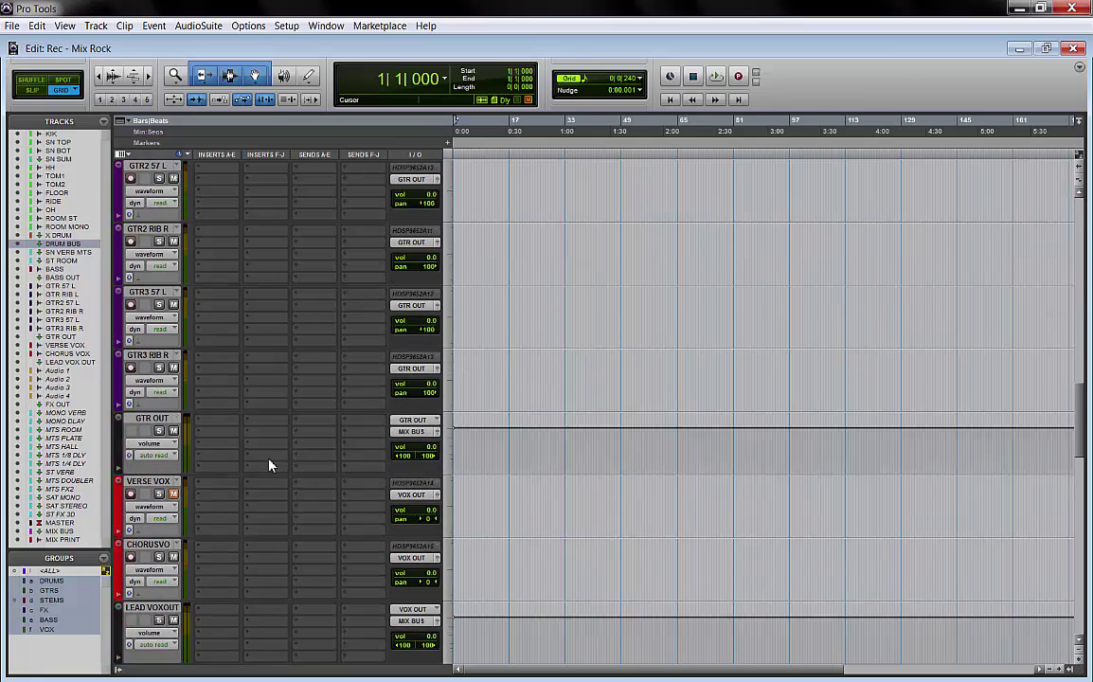
{"action": "scroll", "coordinate": [269, 465], "scroll_direction": "down", "scroll_amount": 20}
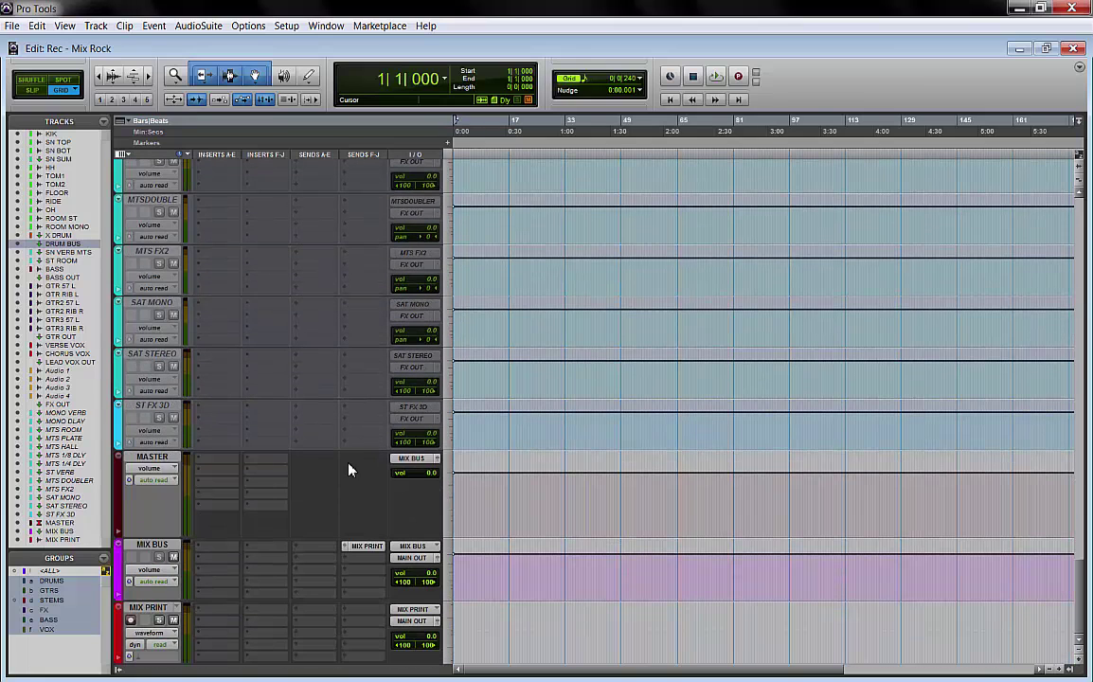
Confirm MASTER's output stays on MIX BUS, then select the MIX BUS track.
{"action": "left_click", "coordinate": [425, 462]}
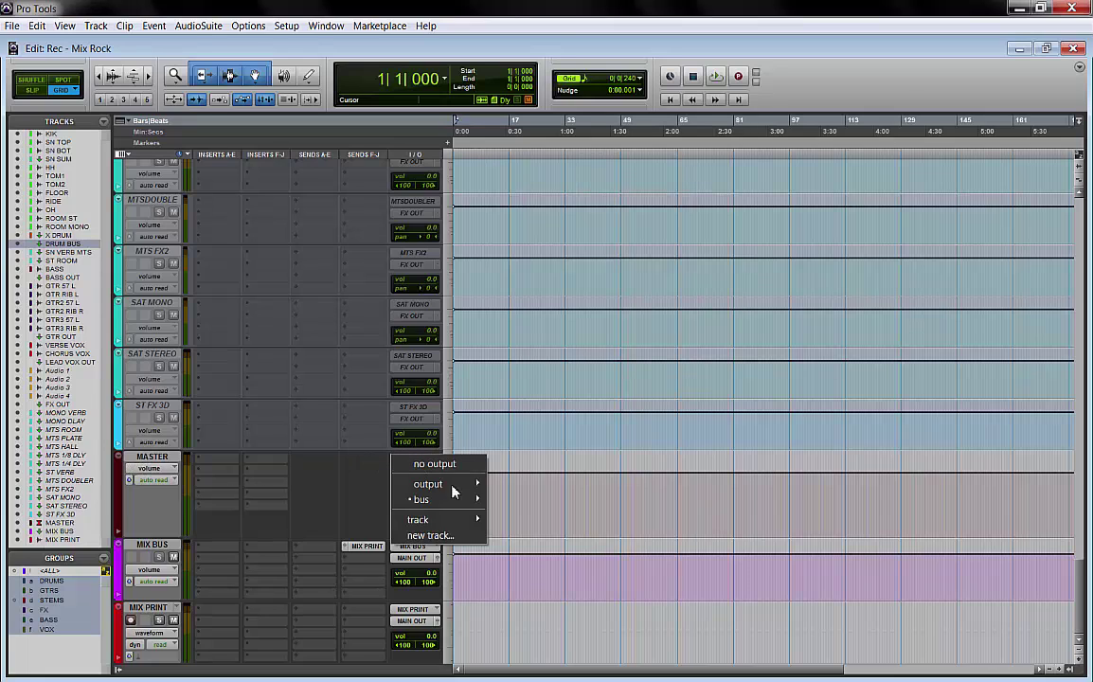
{"action": "mouse_move", "coordinate": [456, 500]}
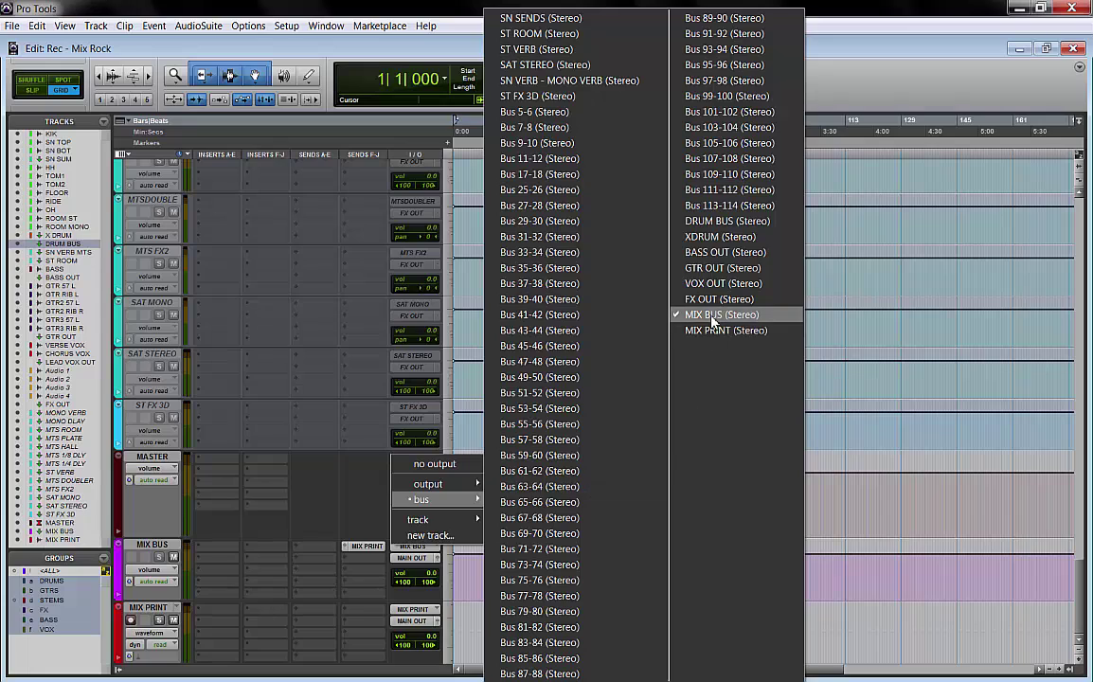
{"action": "left_click", "coordinate": [322, 500]}
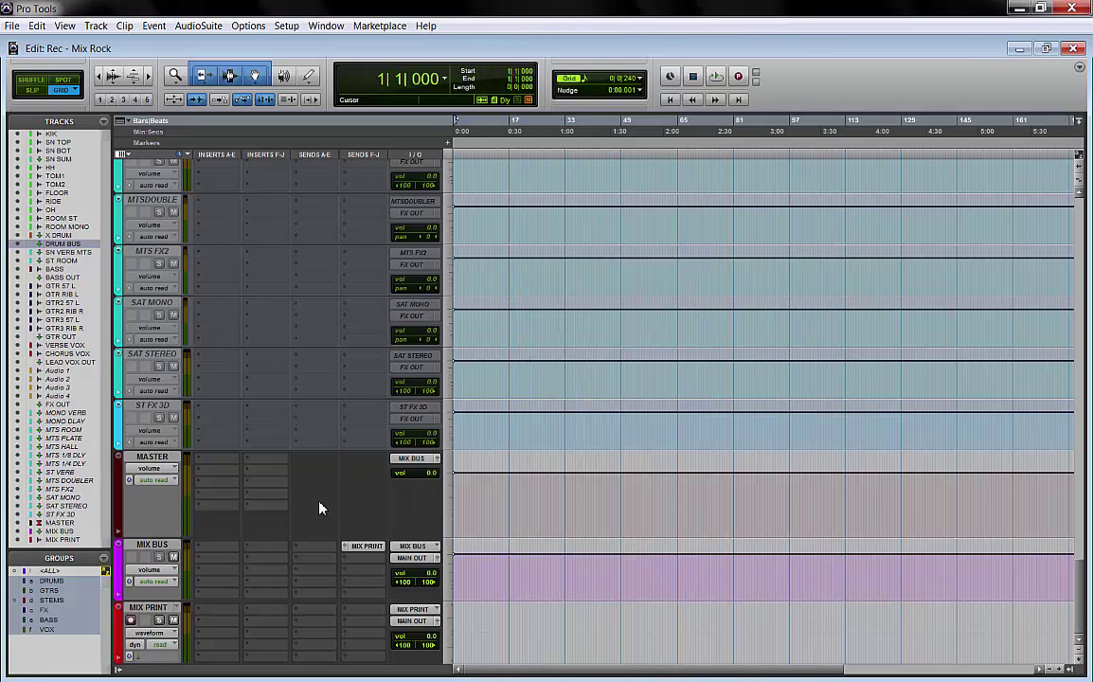
{"action": "left_click", "coordinate": [152, 547]}
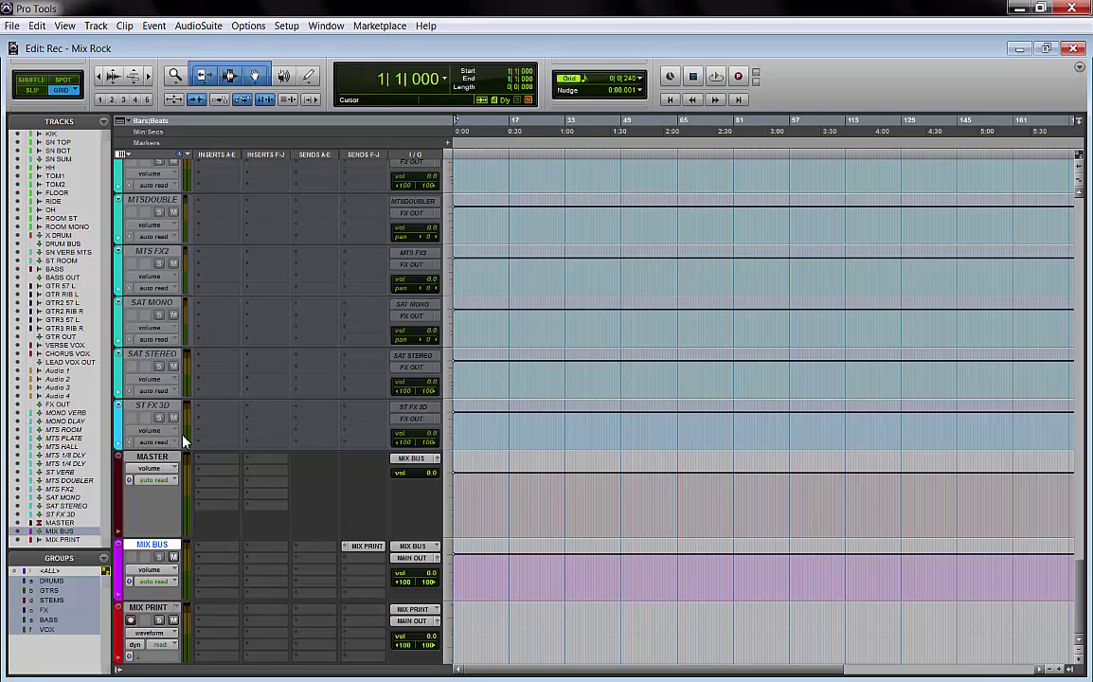
Confirm MIX BUS's input is unchanged and its output stays on MAIN OUT.
{"action": "left_click", "coordinate": [419, 548]}
{"action": "mouse_move", "coordinate": [426, 587]}
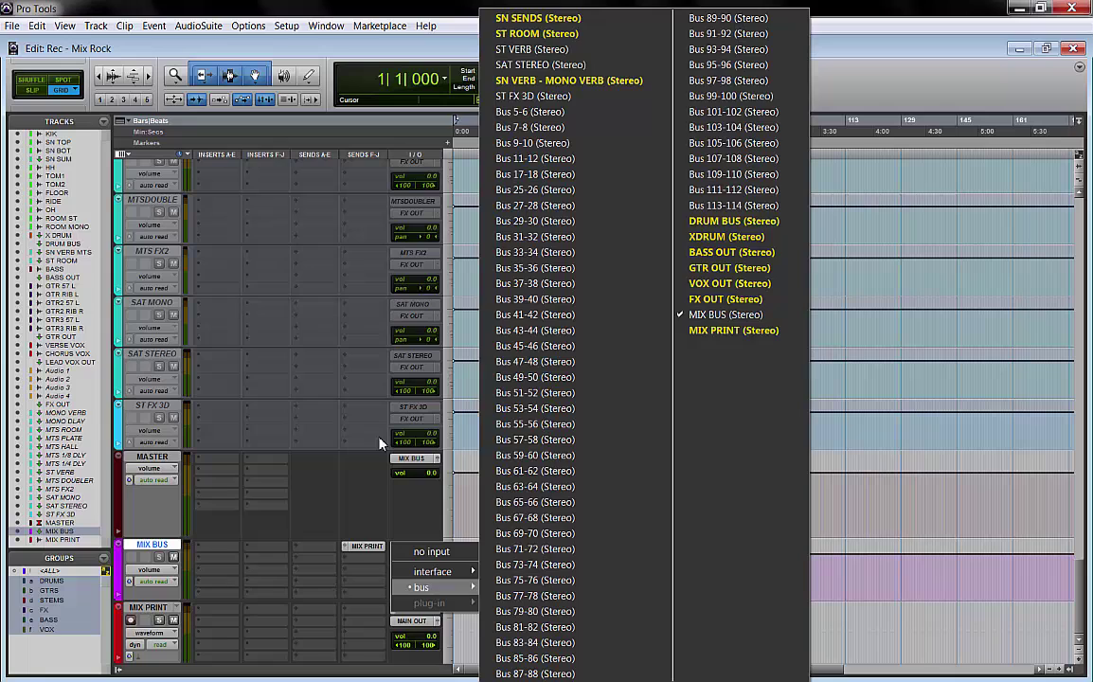
{"action": "left_click", "coordinate": [336, 471]}
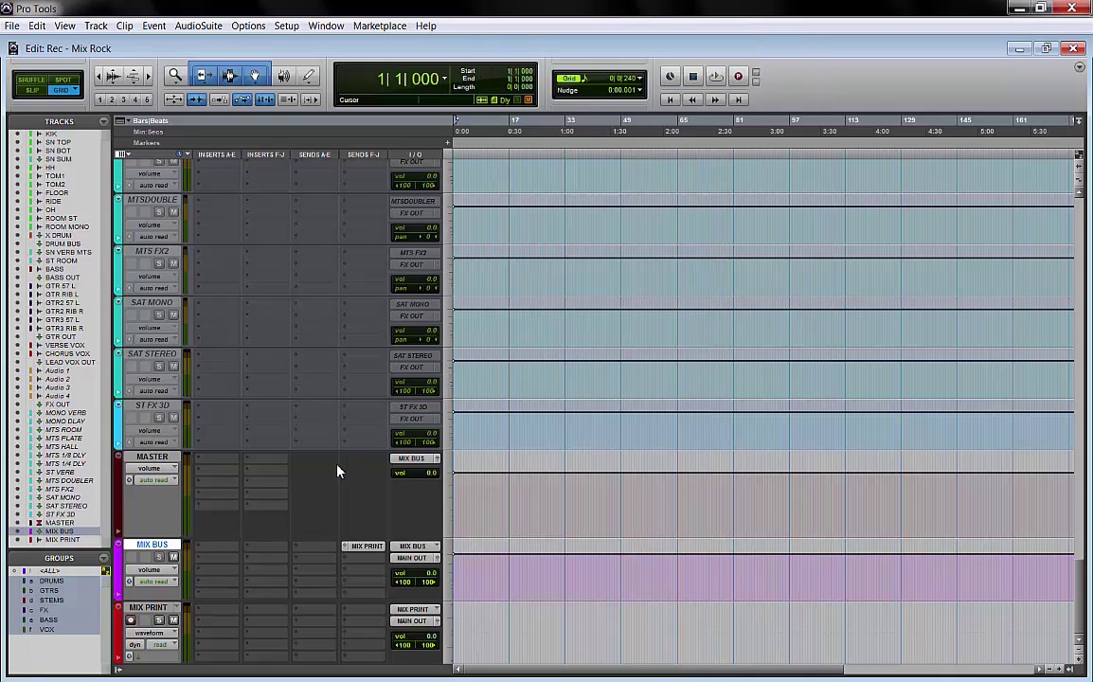
{"action": "left_click", "coordinate": [421, 561]}
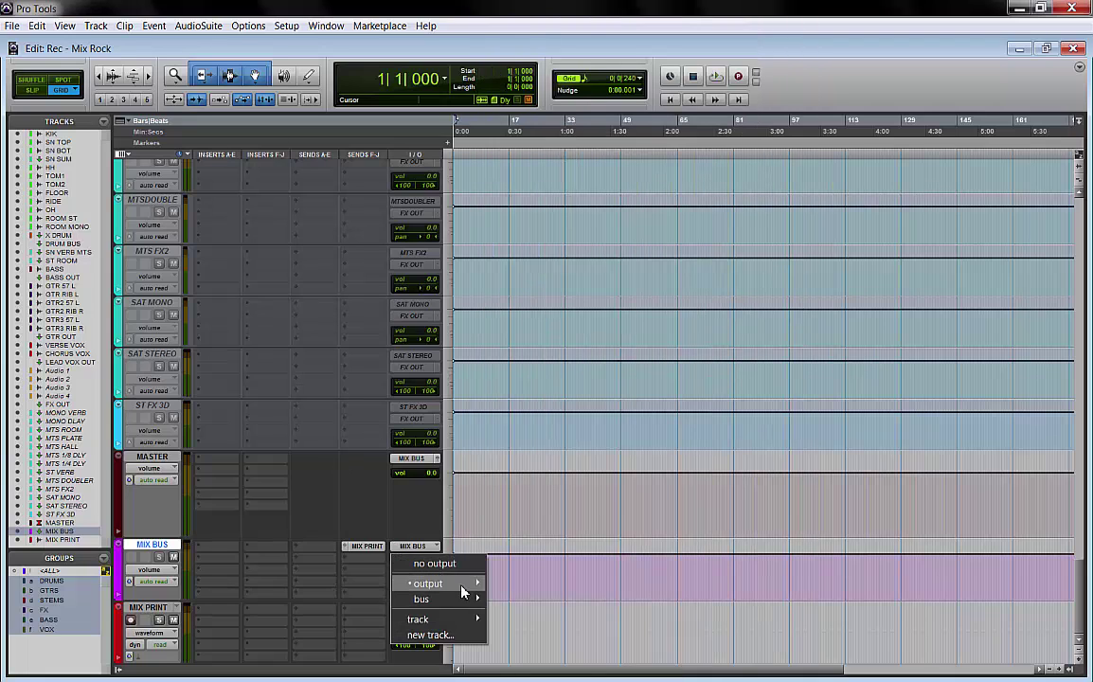
{"action": "mouse_move", "coordinate": [470, 588]}
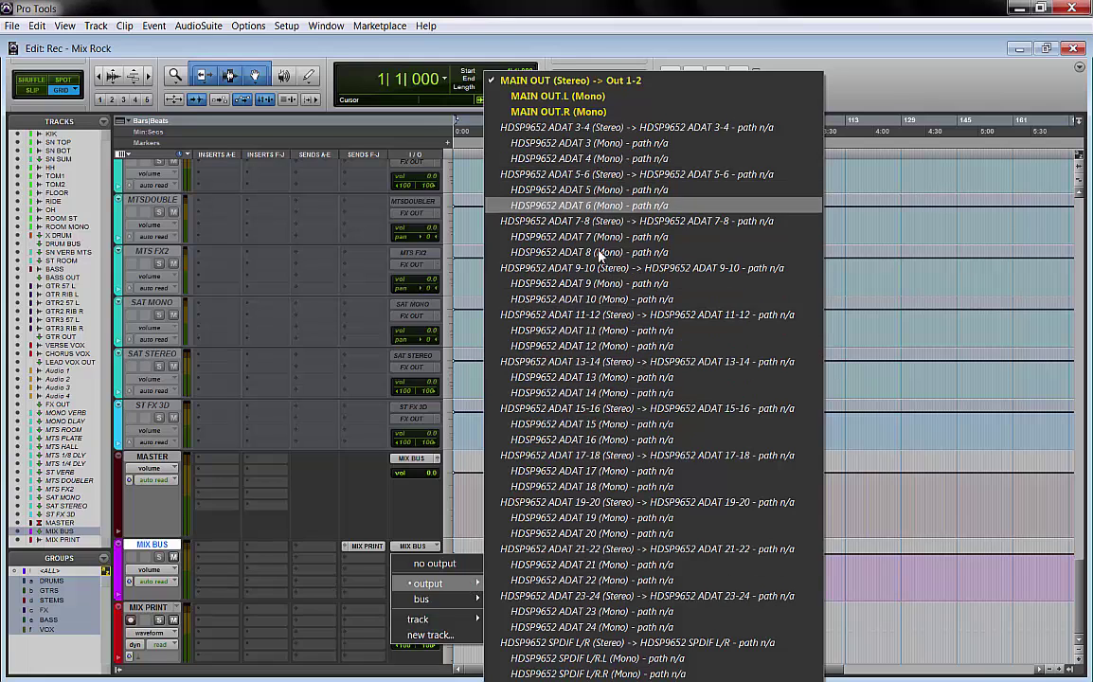
{"action": "left_click", "coordinate": [546, 83]}
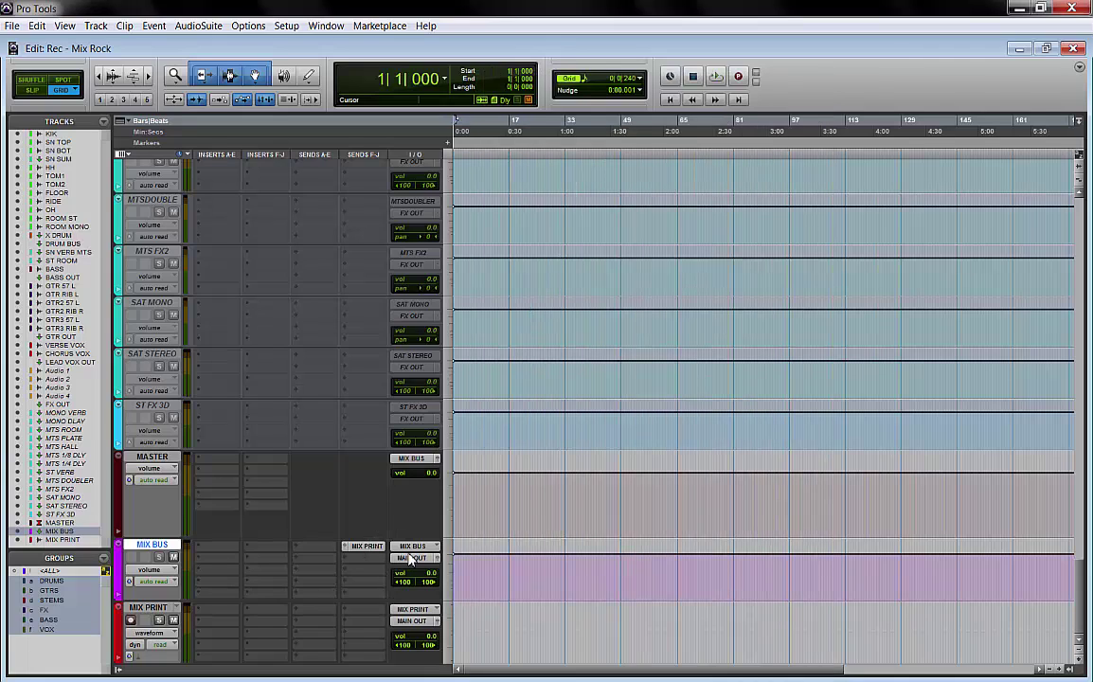
Deactivate and reactivate the MIX BUS send to MIX PRINT, then open its send window.
{"action": "right_click", "coordinate": [373, 551]}
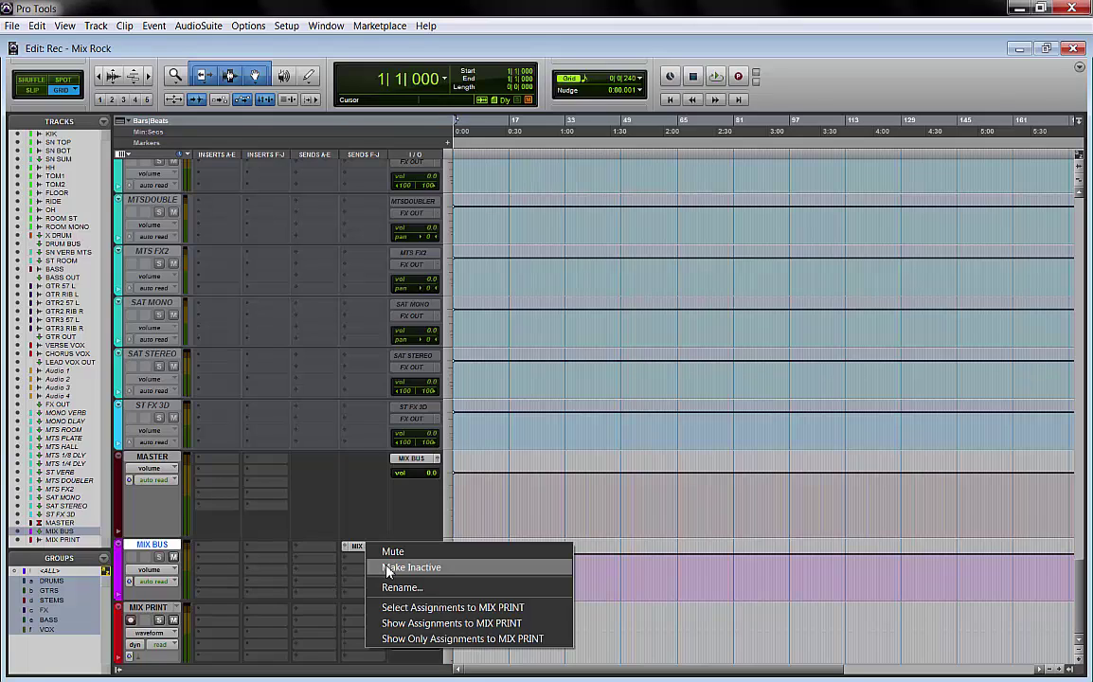
{"action": "right_click", "coordinate": [361, 557]}
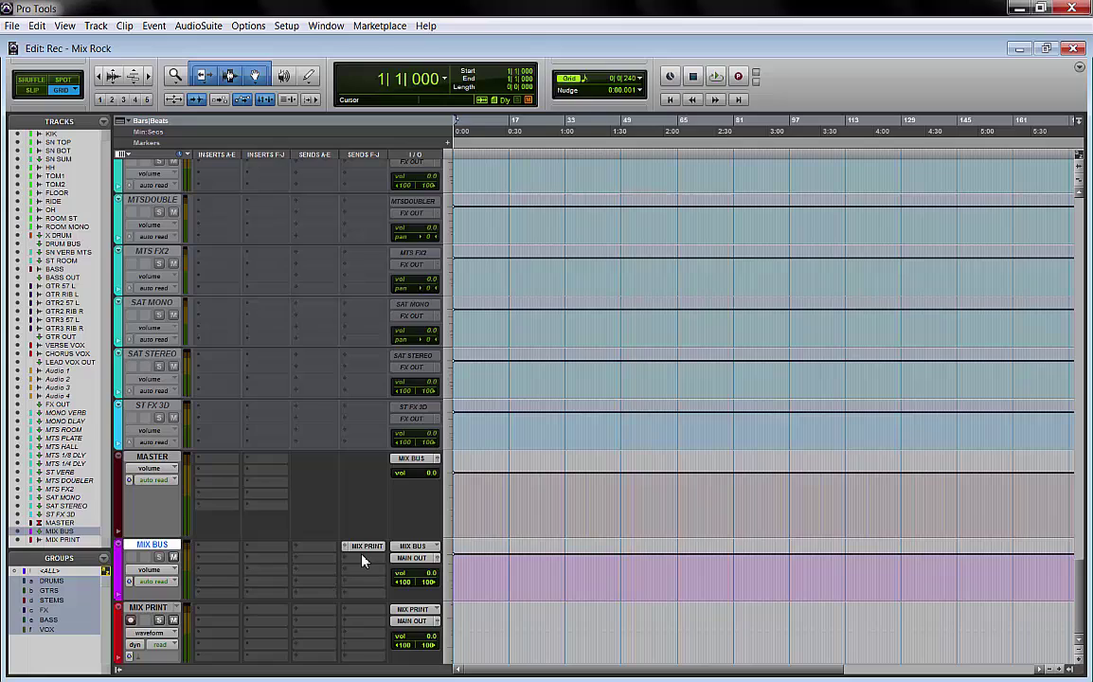
{"action": "right_click", "coordinate": [360, 551]}
{"action": "left_click", "coordinate": [365, 566]}
{"action": "right_click", "coordinate": [370, 549]}
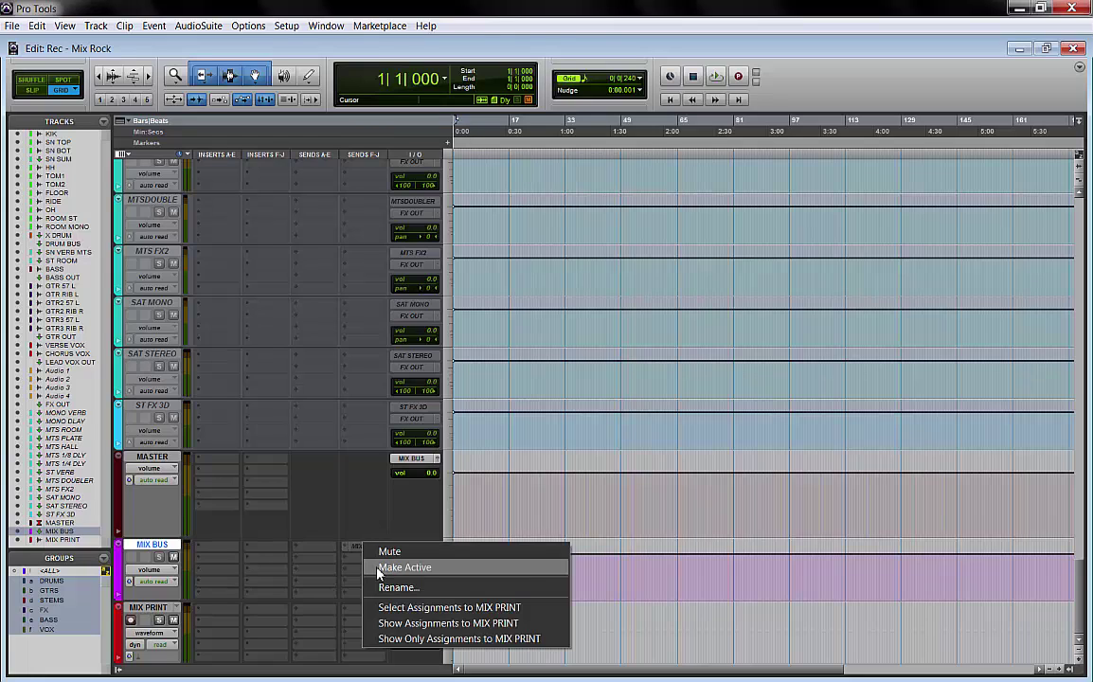
{"action": "left_click", "coordinate": [371, 566]}
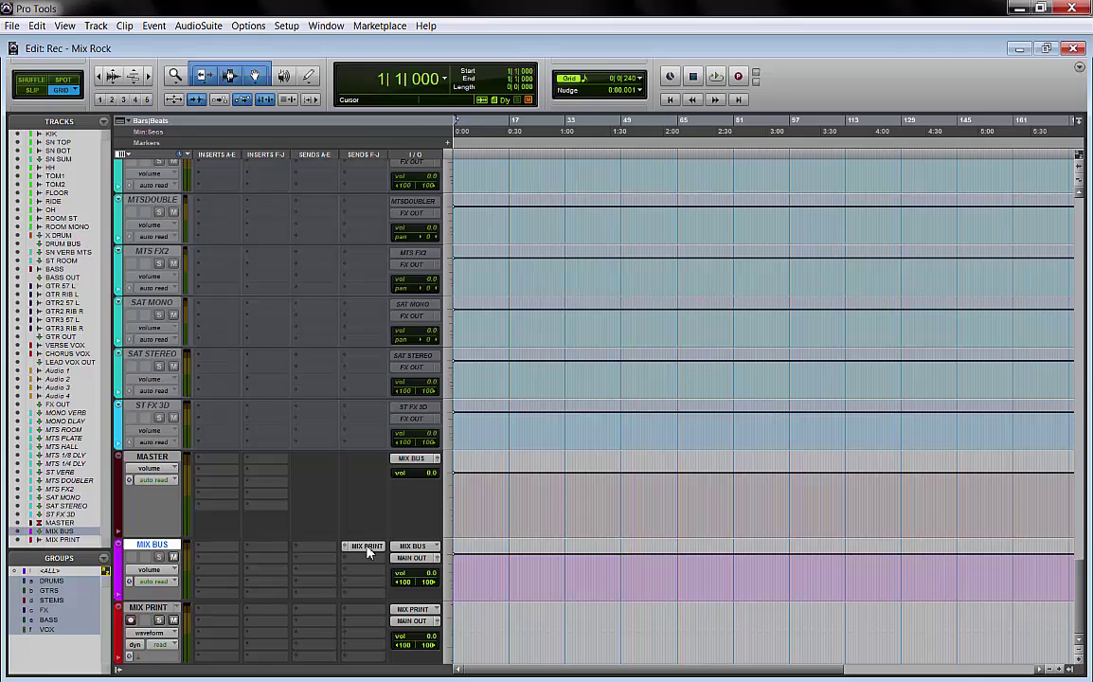
{"action": "left_click", "coordinate": [362, 549]}
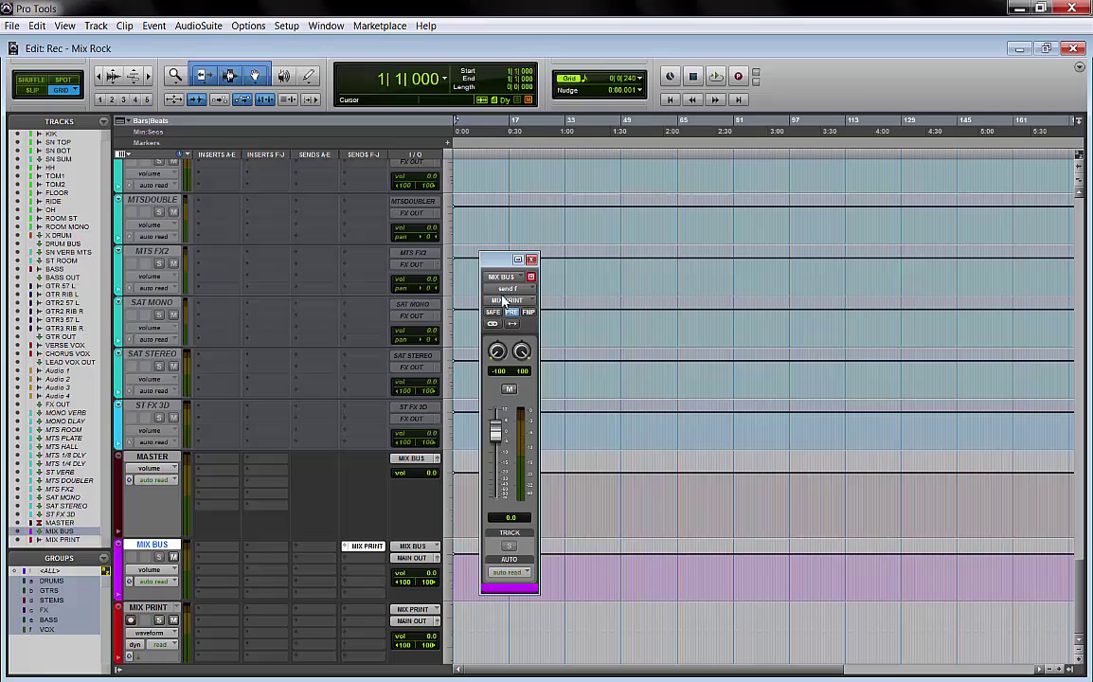
Confirm MIX PRINT's input stays on the MIX PRINT bus and record-arm the track.
{"action": "left_click", "coordinate": [147, 608]}
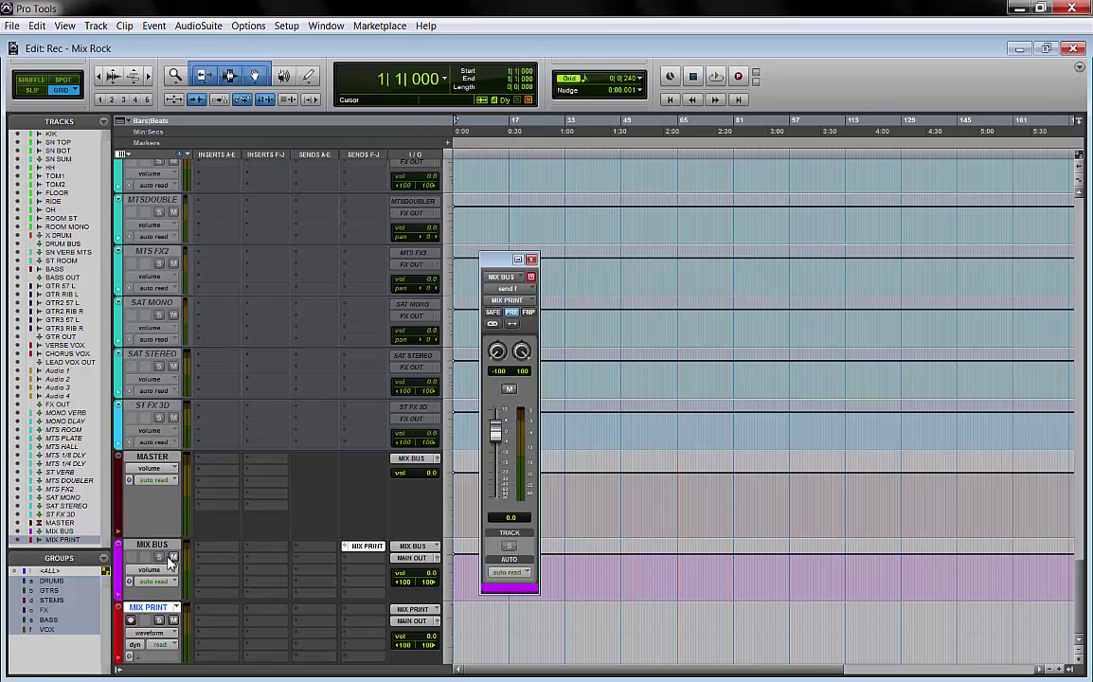
{"action": "left_click", "coordinate": [411, 609]}
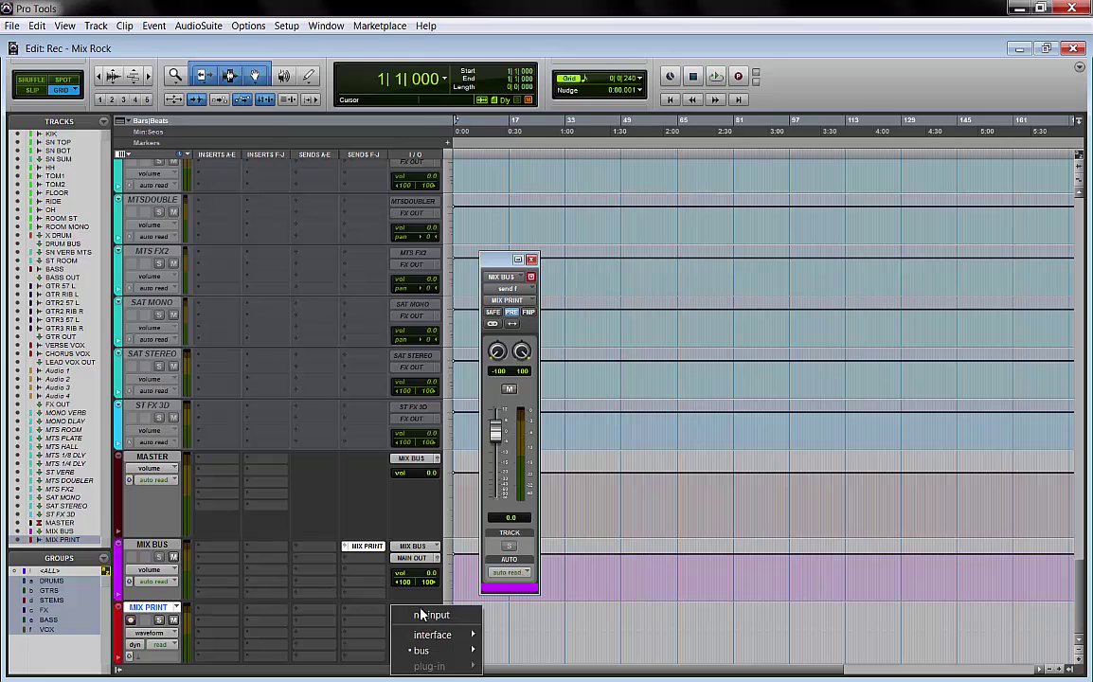
{"action": "mouse_move", "coordinate": [464, 661]}
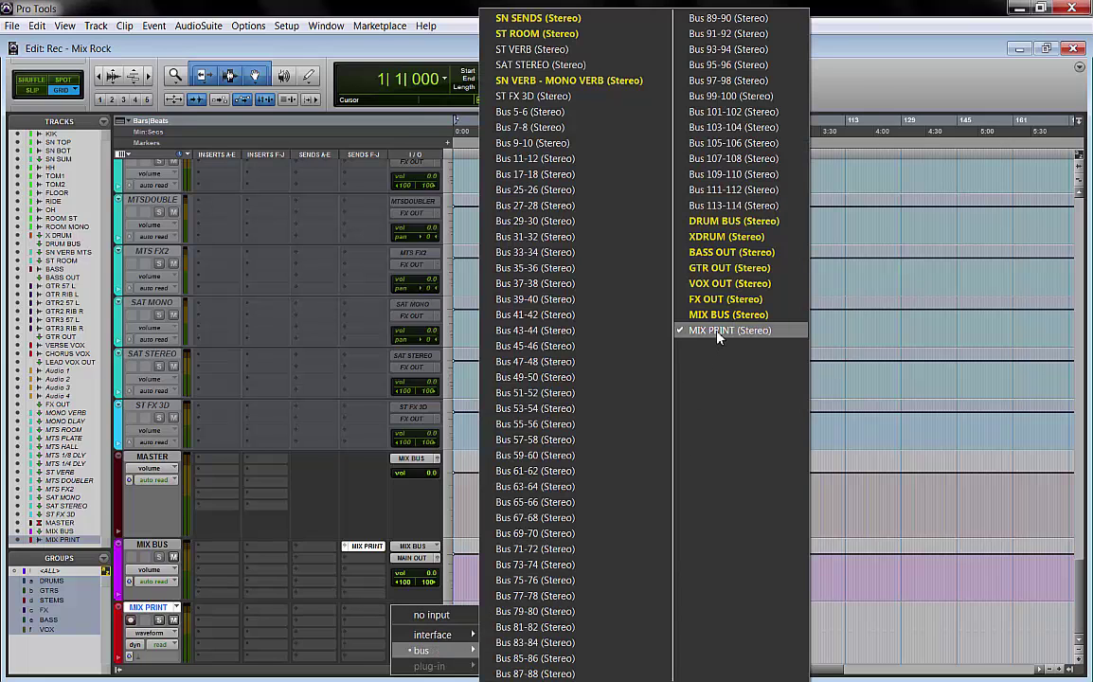
{"action": "left_click", "coordinate": [365, 547]}
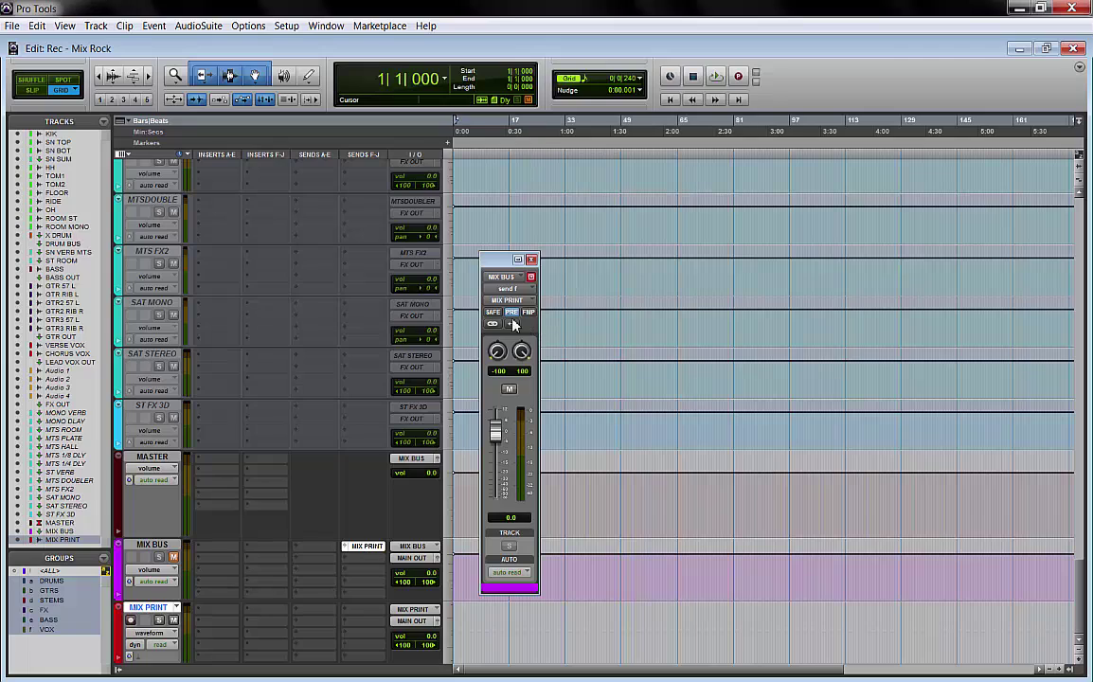
{"action": "left_click", "coordinate": [367, 547]}
{"action": "left_click", "coordinate": [132, 620]}
Close the send window, shorten MASTER, and place the playhead at 3|4|240.
{"action": "left_click", "coordinate": [531, 260]}
{"action": "left_click_drag", "start_coordinate": [412, 538], "coordinate": [368, 502]}
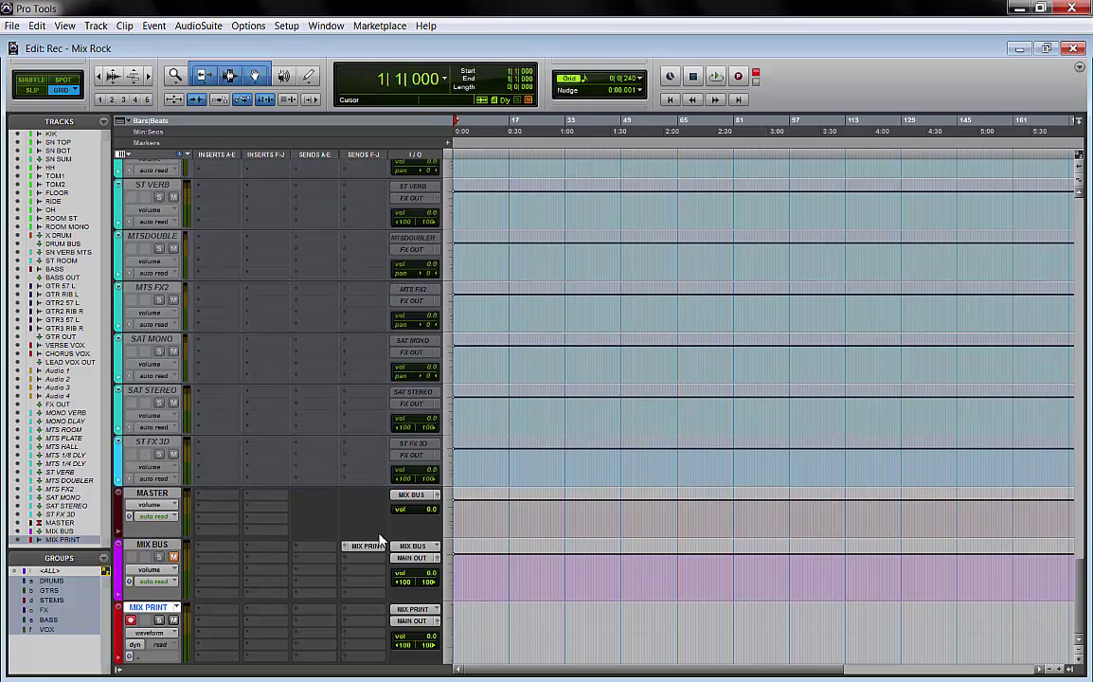
{"action": "left_click", "coordinate": [463, 614]}
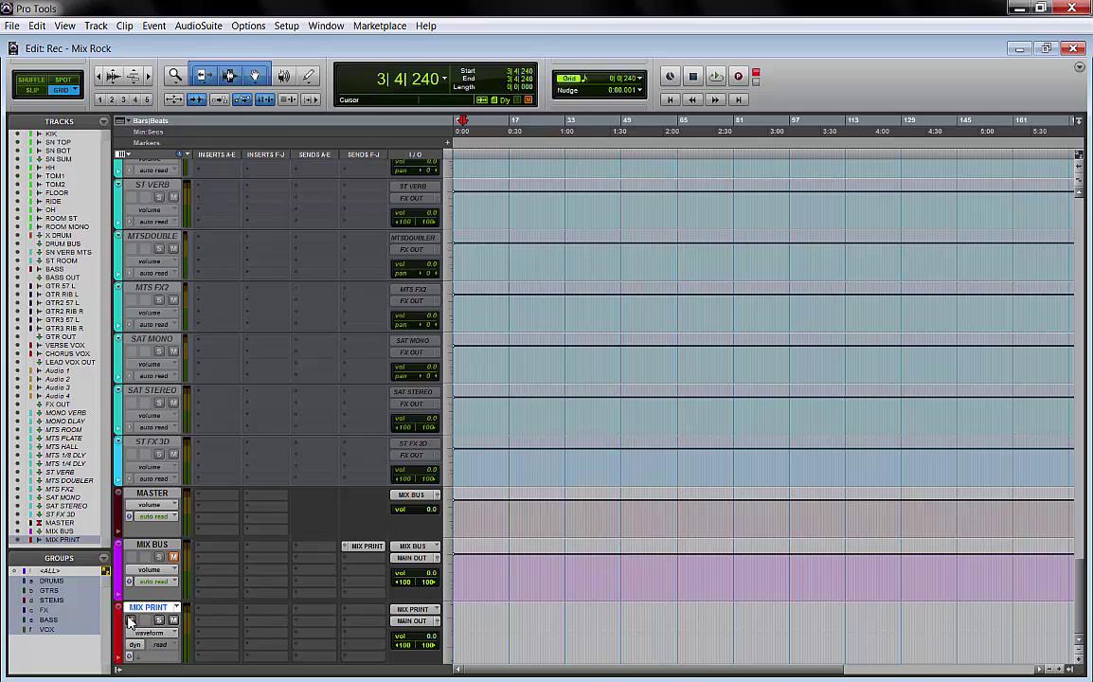
{"action": "left_click", "coordinate": [162, 493]}
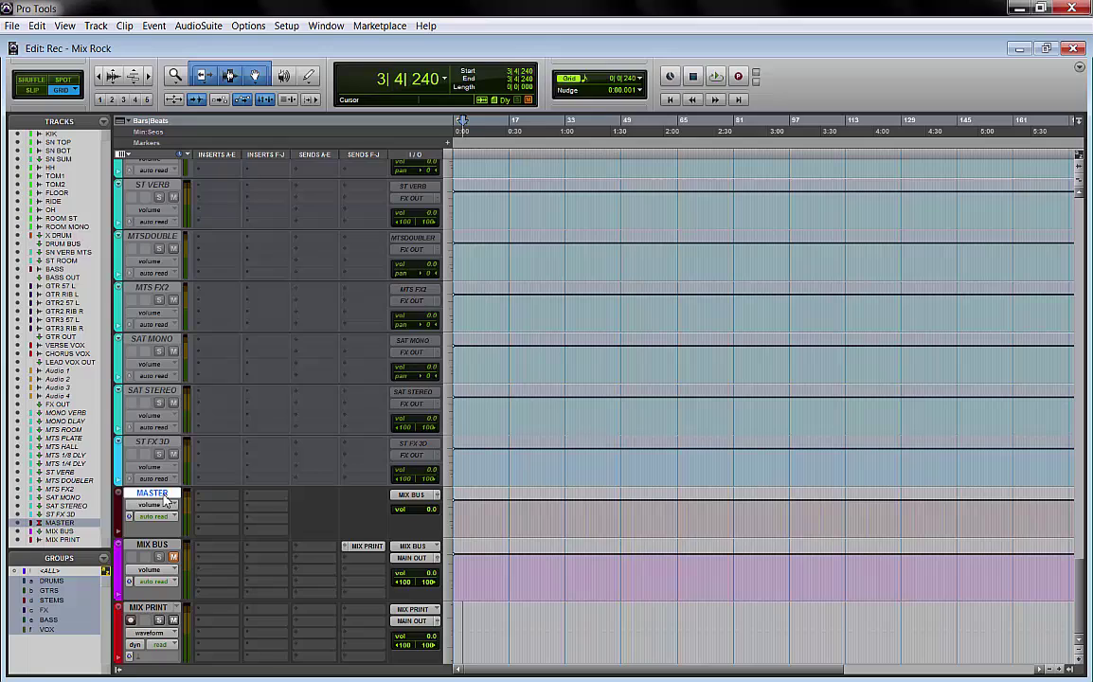
{"action": "left_click", "coordinate": [150, 546]}
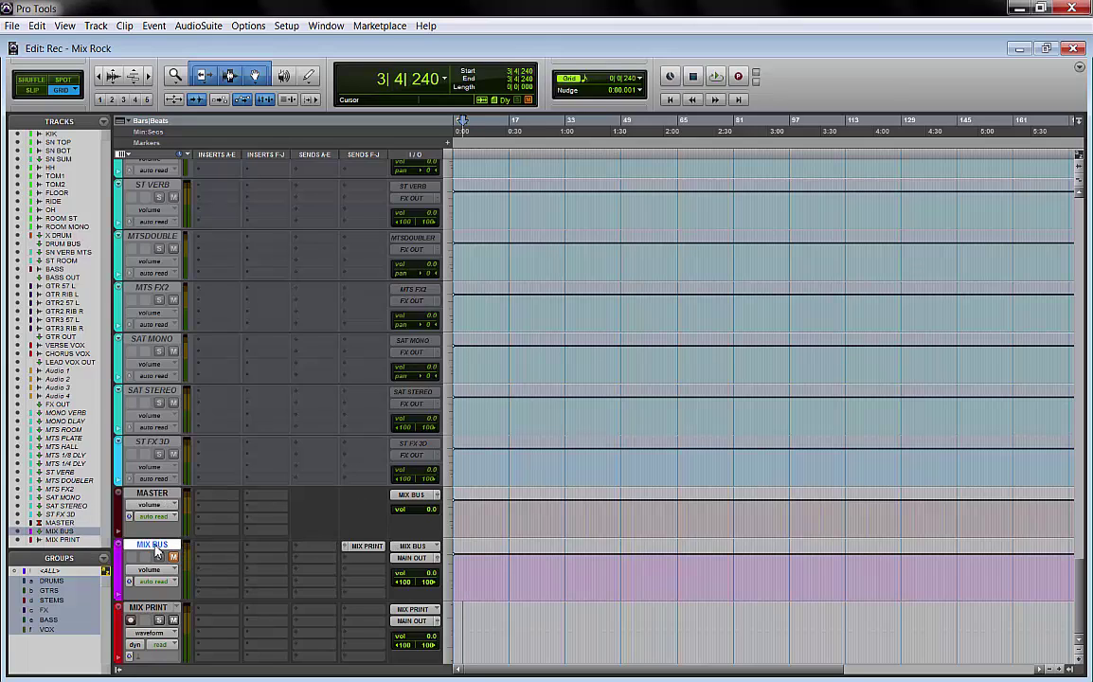
Check the MIX PRINT send options and MIX BUS's input, leaving both unchanged.
{"action": "right_click", "coordinate": [363, 548]}
{"action": "left_click", "coordinate": [350, 508]}
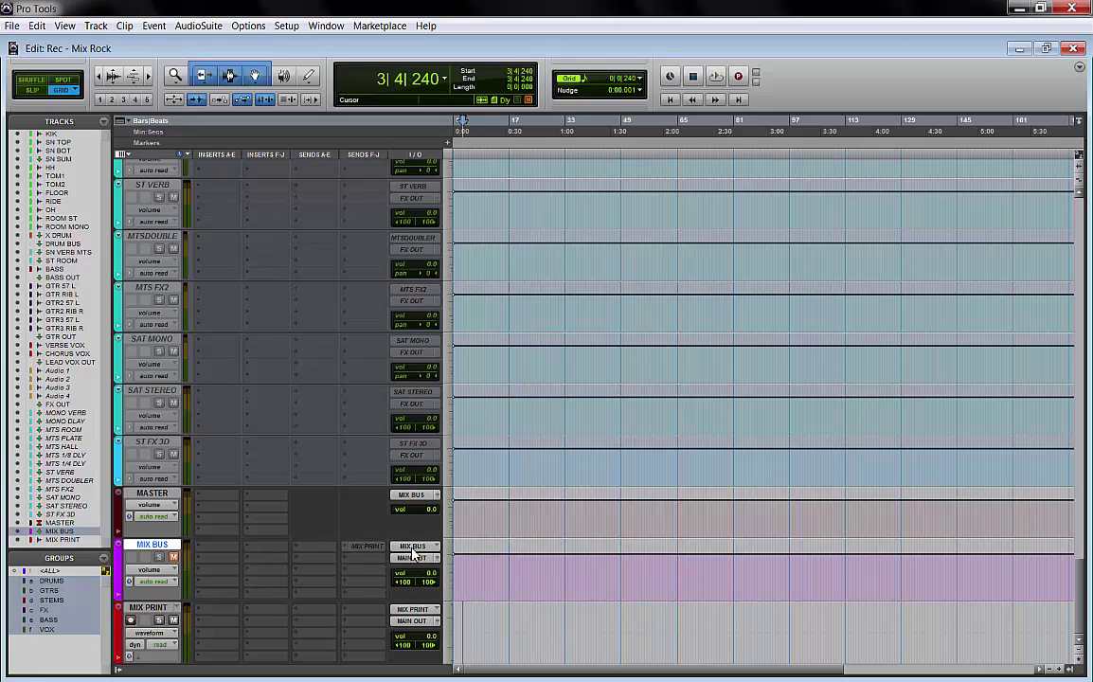
{"action": "left_click", "coordinate": [424, 549]}
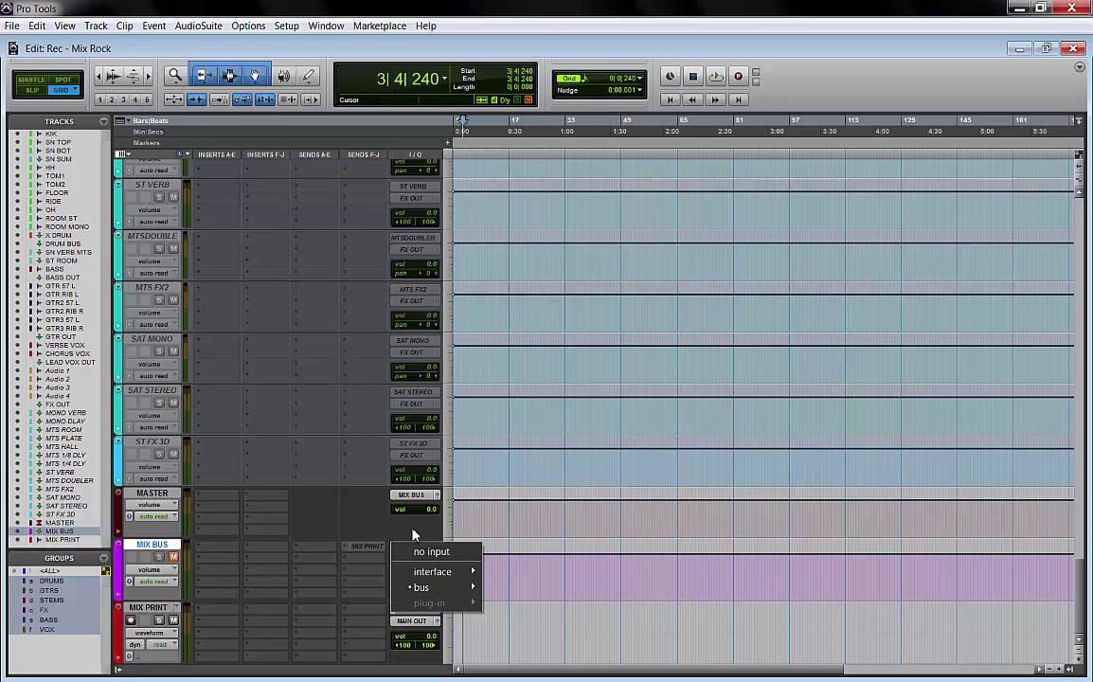
{"action": "left_click", "coordinate": [415, 547]}
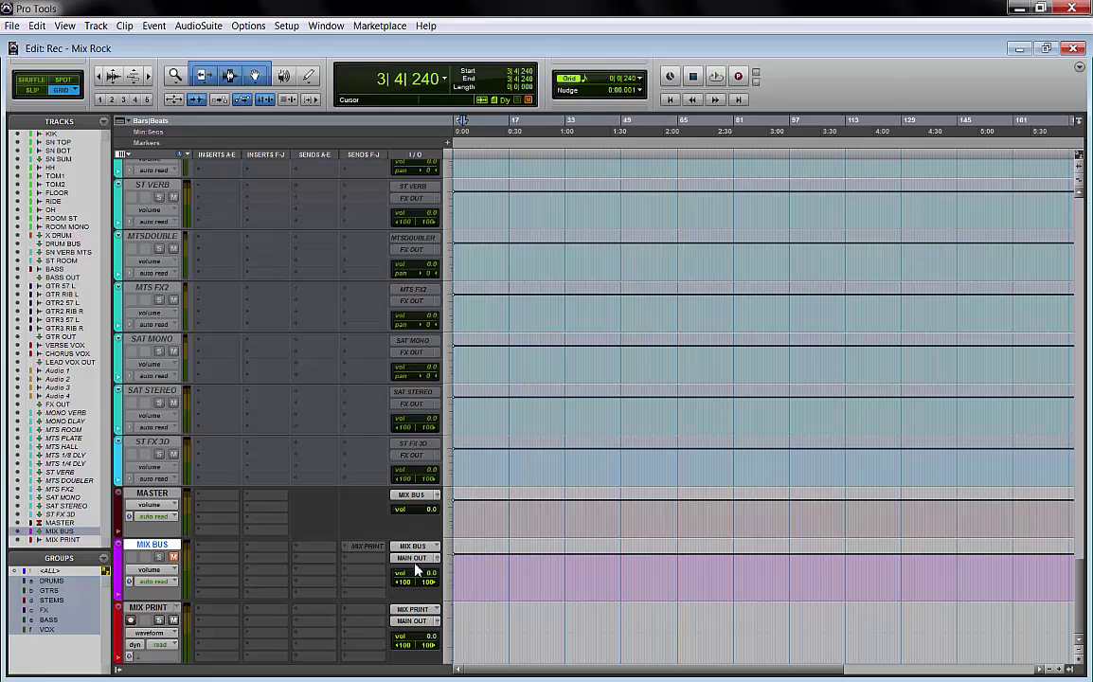
Reactivate the MIX PRINT send, mute MIX BUS, and record-arm MIX PRINT.
{"action": "left_click", "coordinate": [365, 550]}
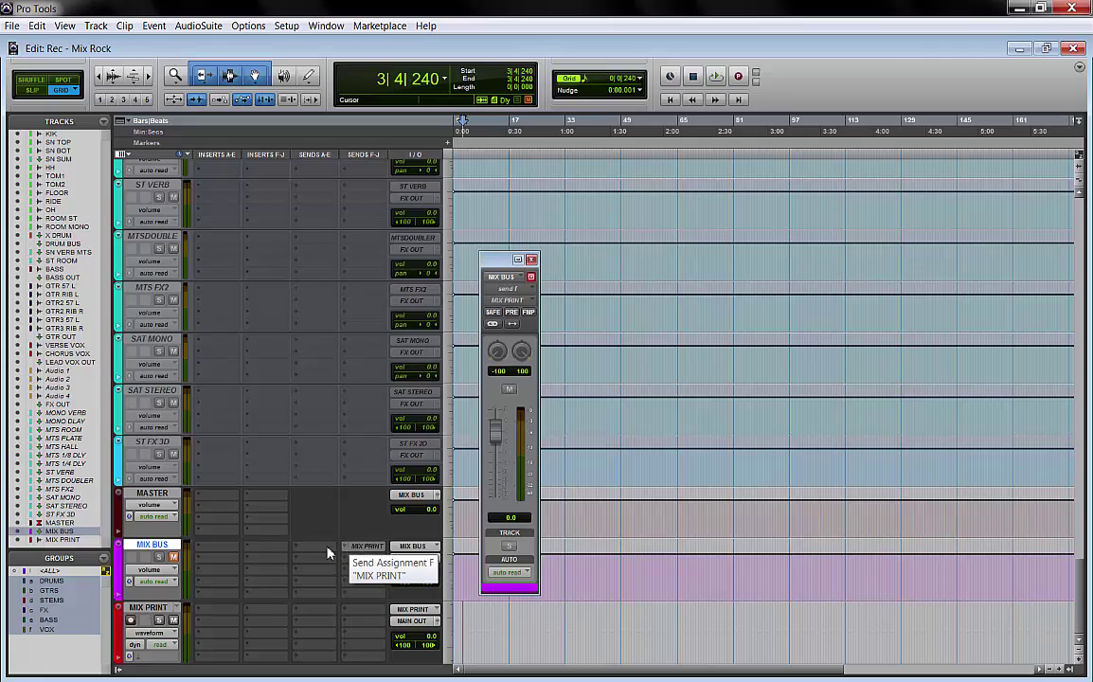
{"action": "right_click", "coordinate": [357, 546]}
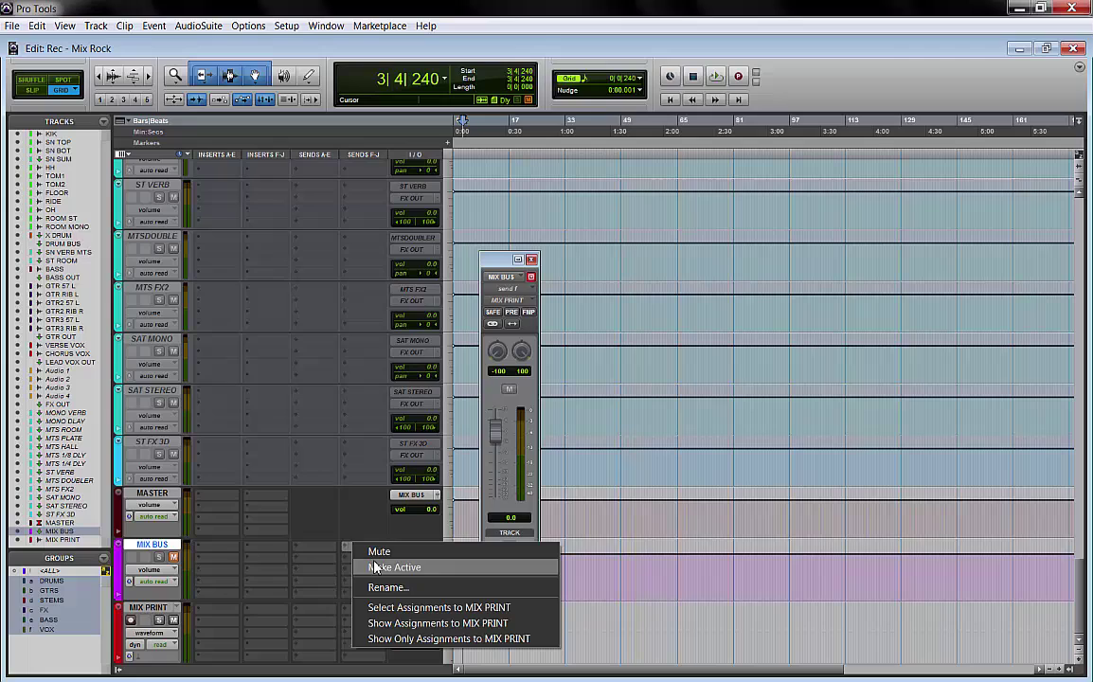
{"action": "left_click", "coordinate": [375, 567]}
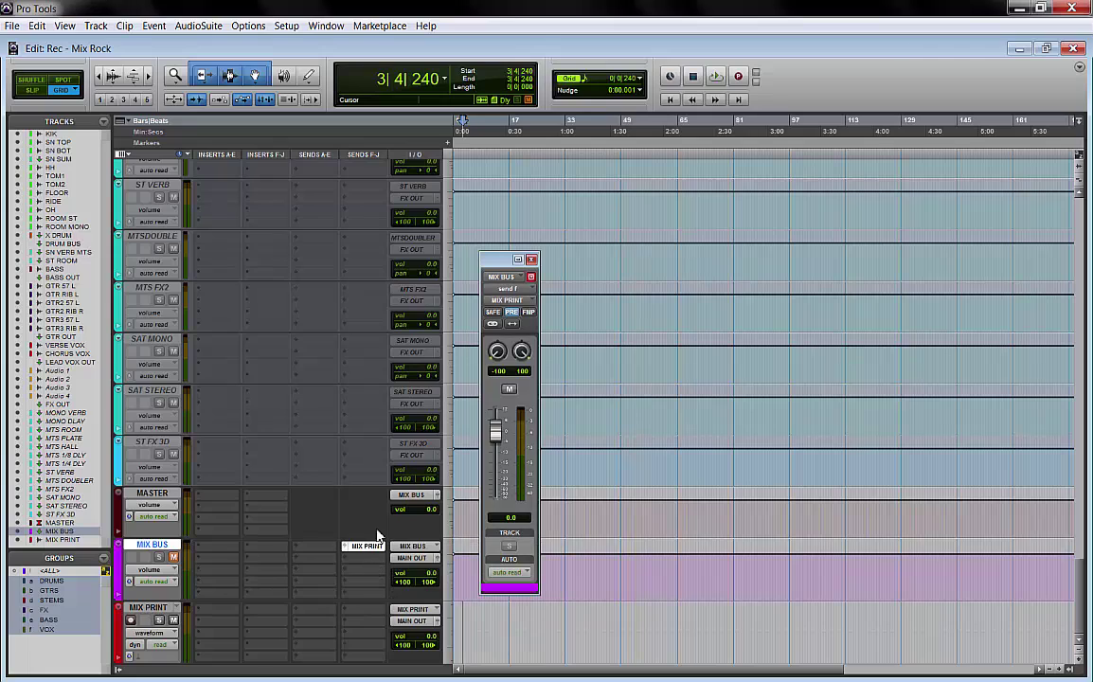
{"action": "left_click", "coordinate": [531, 260]}
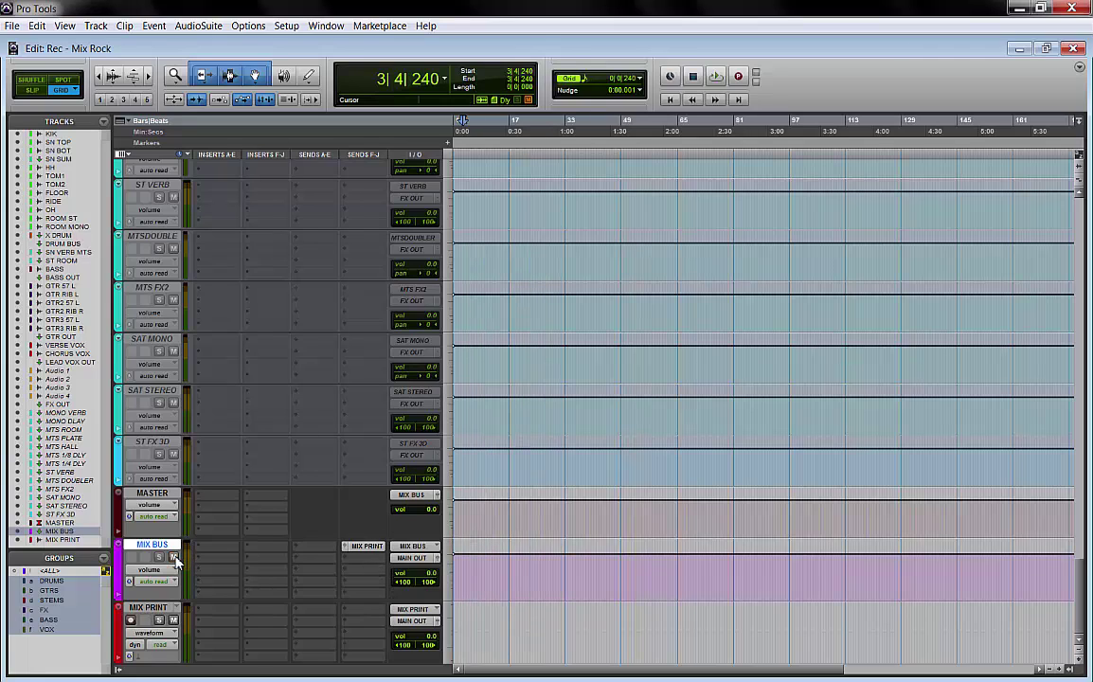
{"action": "left_click", "coordinate": [174, 558]}
{"action": "left_click", "coordinate": [131, 620]}
Scroll up to the drum tracks, review all channels in the Mix window, then return to Edit.
{"action": "scroll", "coordinate": [348, 476], "scroll_direction": "up", "scroll_amount": 10}
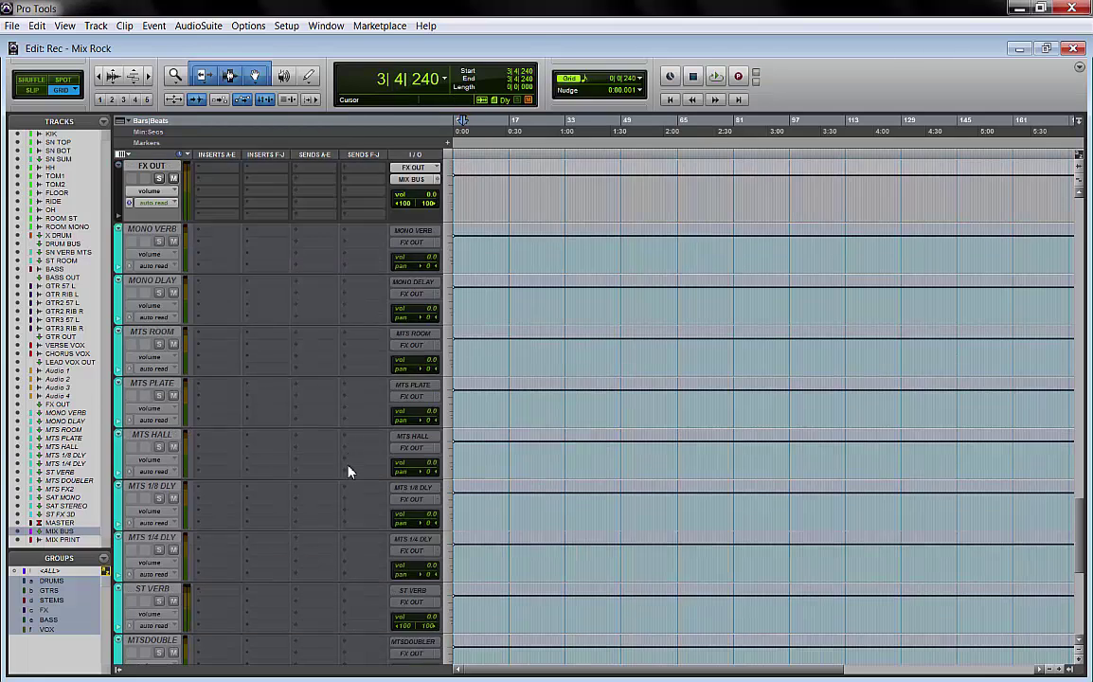
{"action": "scroll", "coordinate": [349, 474], "scroll_direction": "up", "scroll_amount": 10}
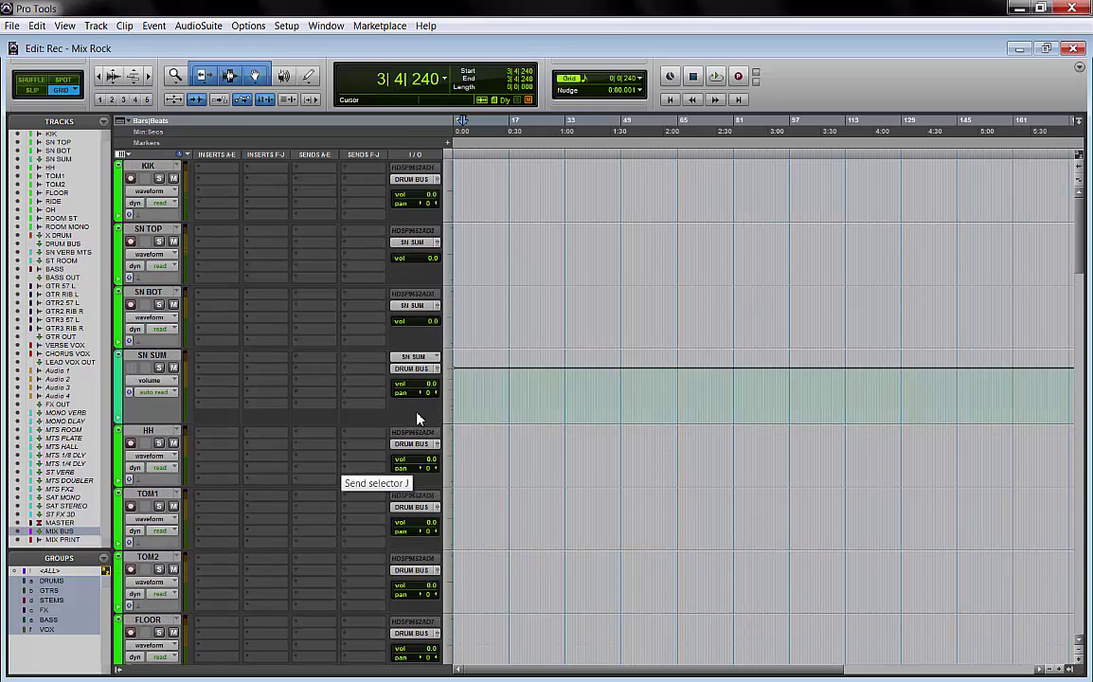
{"action": "key", "text": "ctrl+equal"}
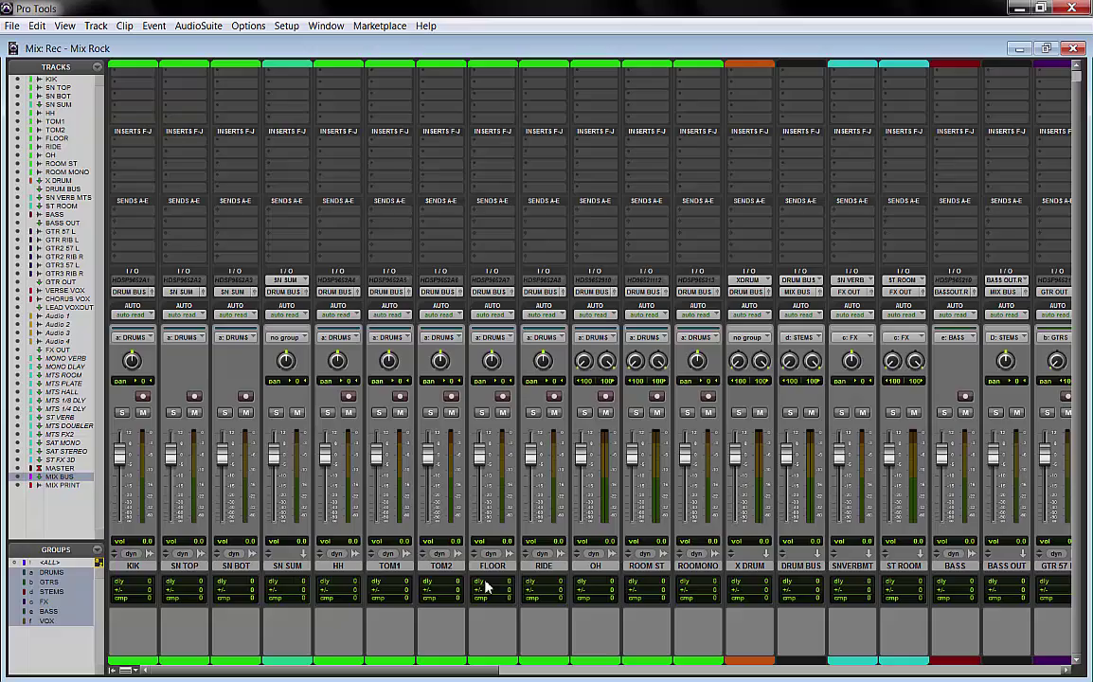
{"action": "left_click_drag", "start_coordinate": [480, 670], "coordinate": [414, 670]}
{"action": "left_click_drag", "start_coordinate": [402, 672], "coordinate": [457, 673]}
{"action": "key", "text": "ctrl+equal"}
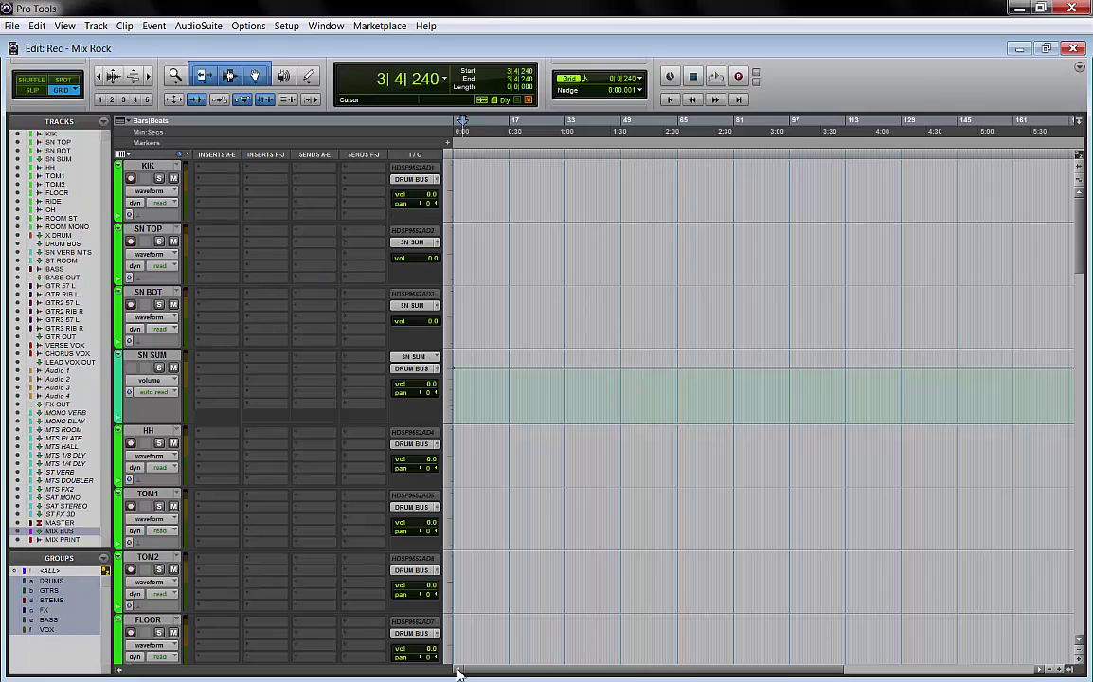